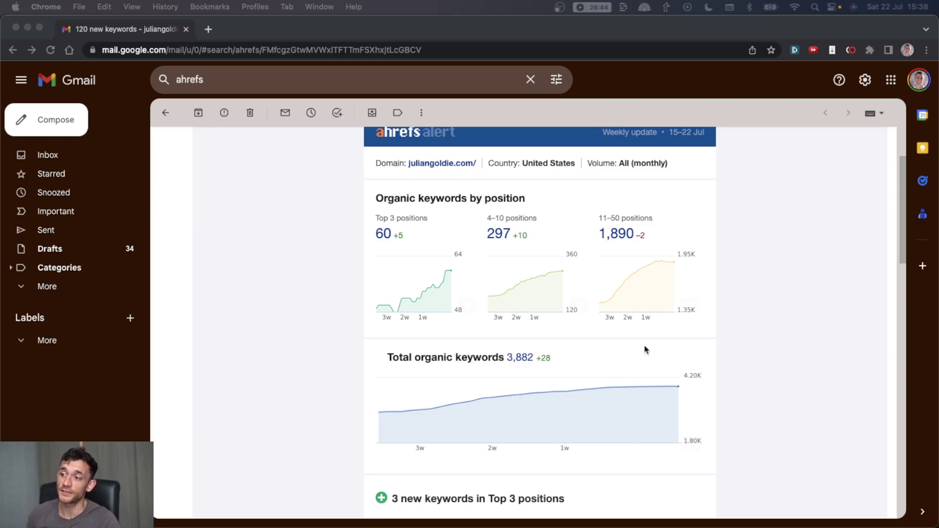
# Step: In the alert email, highlight affordable seo edinburgh and the Top 3 positions count of 60
pyautogui.scroll(-5, 646, 349)
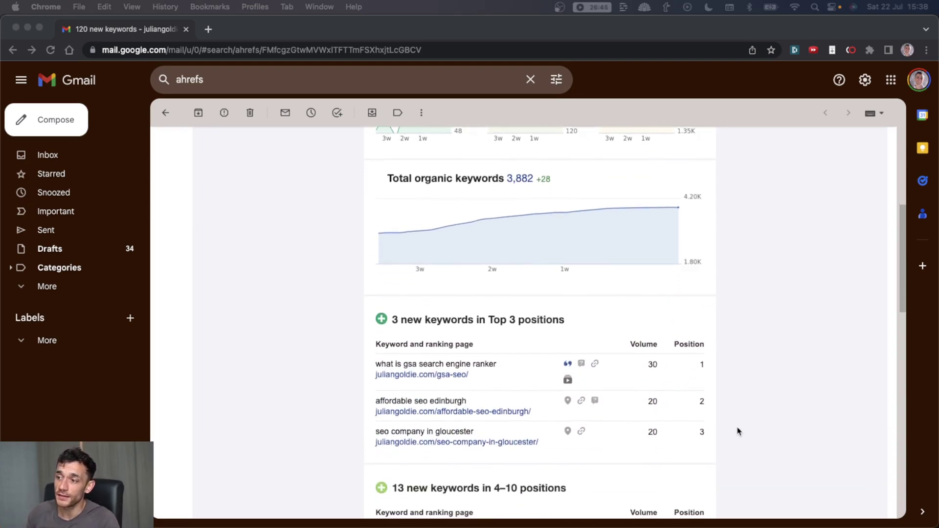
pyautogui.scroll(-5, 738, 429)
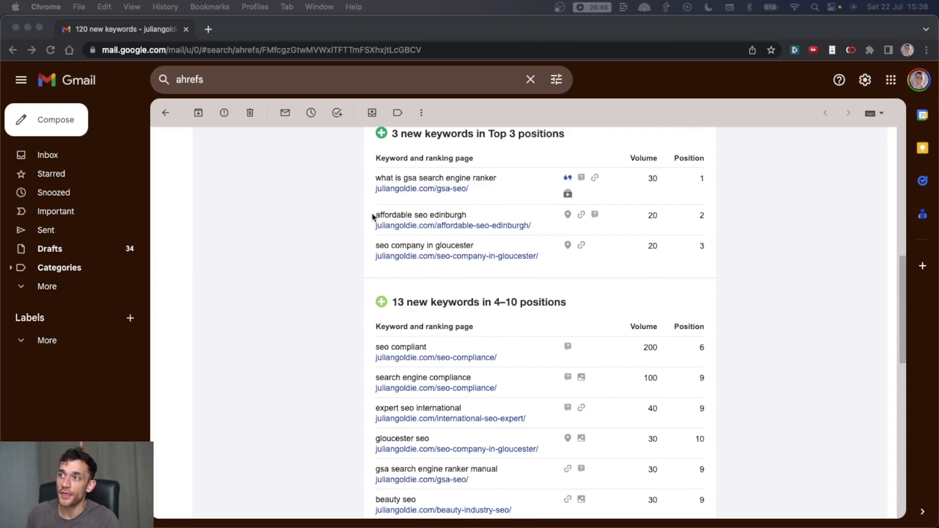
pyautogui.moveTo(481, 211); pyautogui.dragTo(376, 214)
pyautogui.moveTo(367, 247); pyautogui.dragTo(447, 245)
pyautogui.click(487, 245)
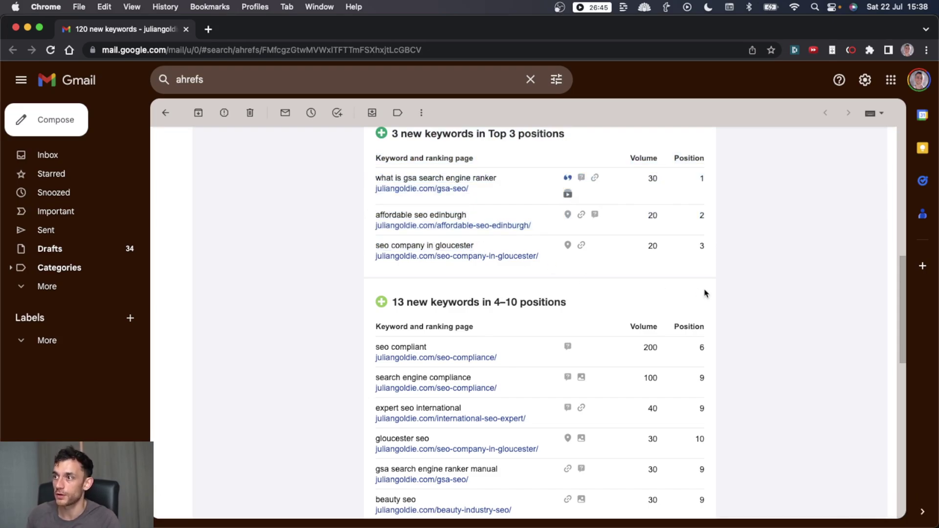
pyautogui.scroll(-2, 705, 294)
pyautogui.scroll(10, 583, 257)
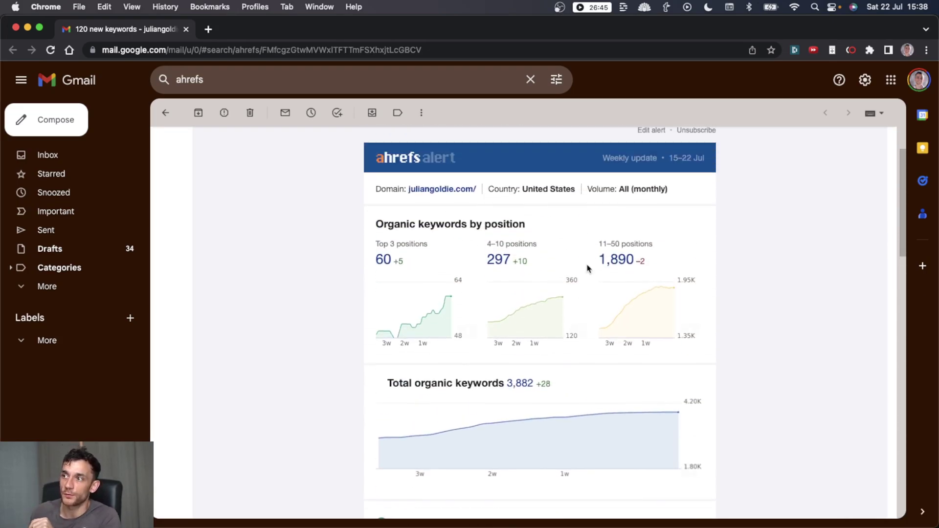
pyautogui.moveTo(365, 243); pyautogui.dragTo(544, 256)
pyautogui.click(517, 245)
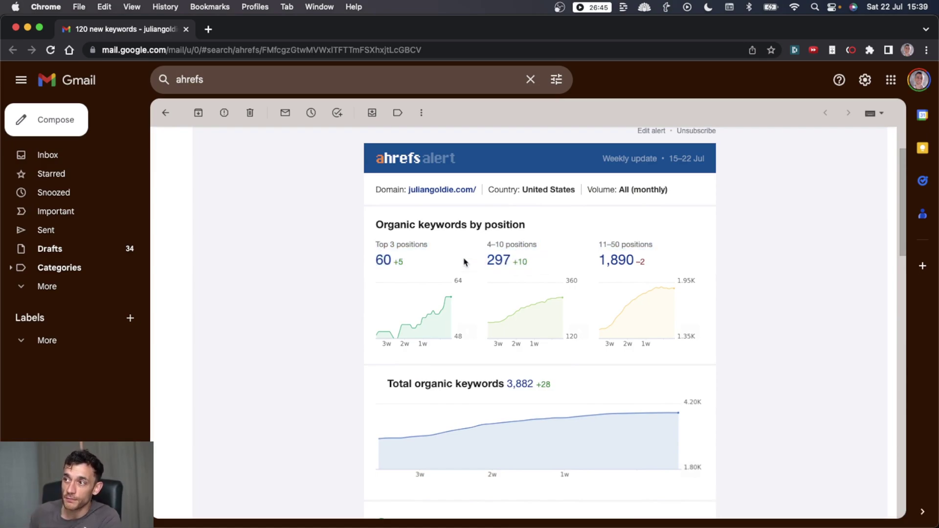
# Step: Scroll further down the alert and highlight the keyword rows down to seo stoke on trent
pyautogui.scroll(-8, 771, 323)
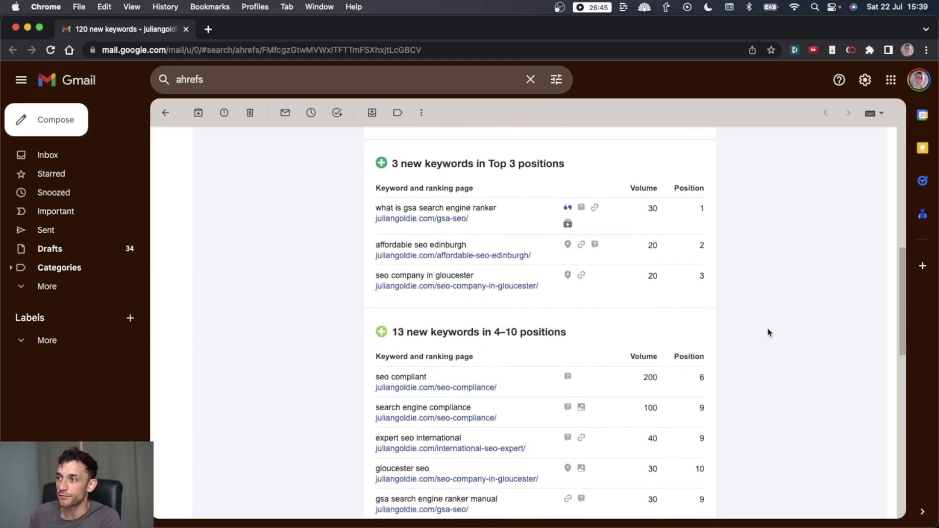
pyautogui.scroll(-2, 768, 333)
pyautogui.scroll(5, 768, 332)
pyautogui.scroll(-2, 768, 325)
pyautogui.scroll(1, 539, 263)
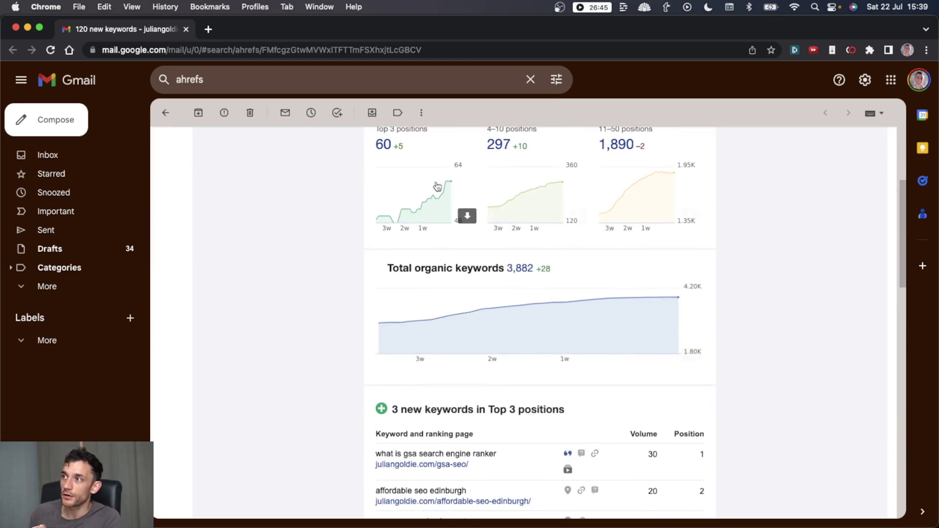
pyautogui.scroll(1, 457, 185)
pyautogui.scroll(-9, 541, 273)
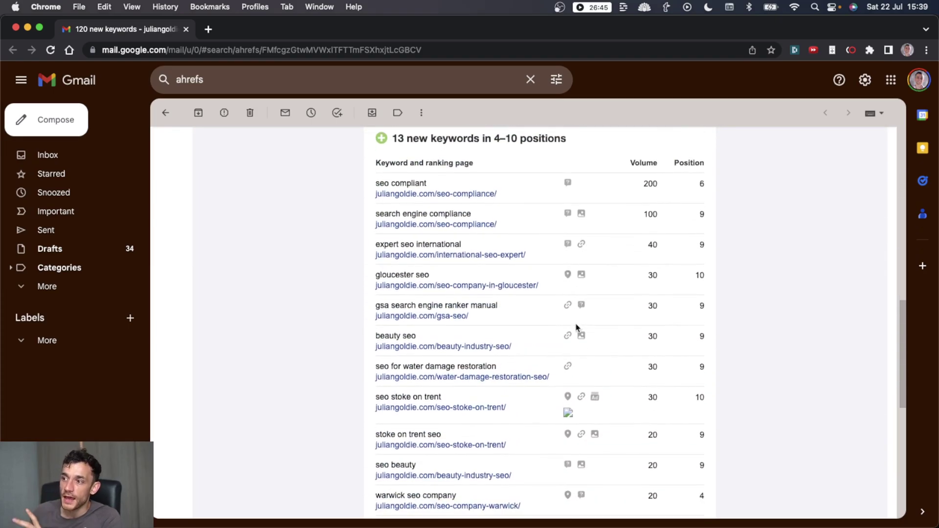
pyautogui.scroll(-1, 531, 340)
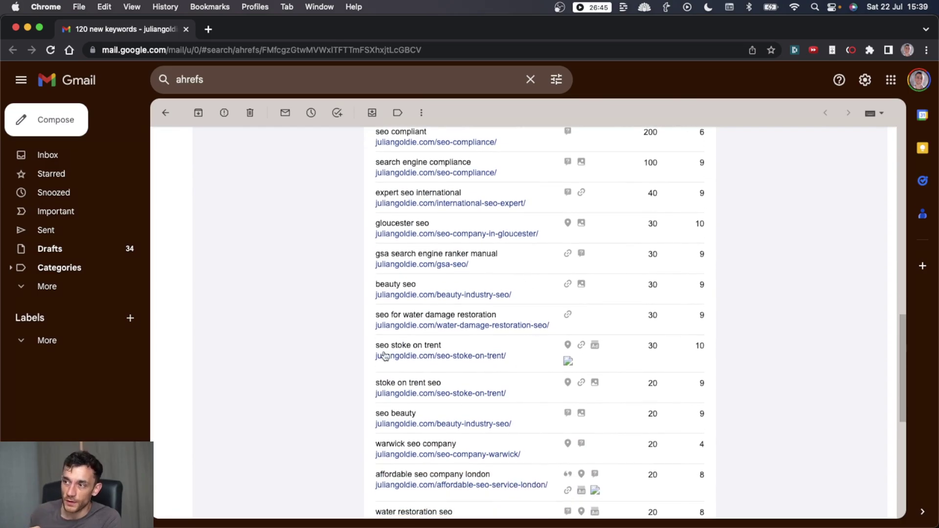
pyautogui.moveTo(440, 346); pyautogui.dragTo(396, 346)
pyautogui.tripleClick(398, 346)
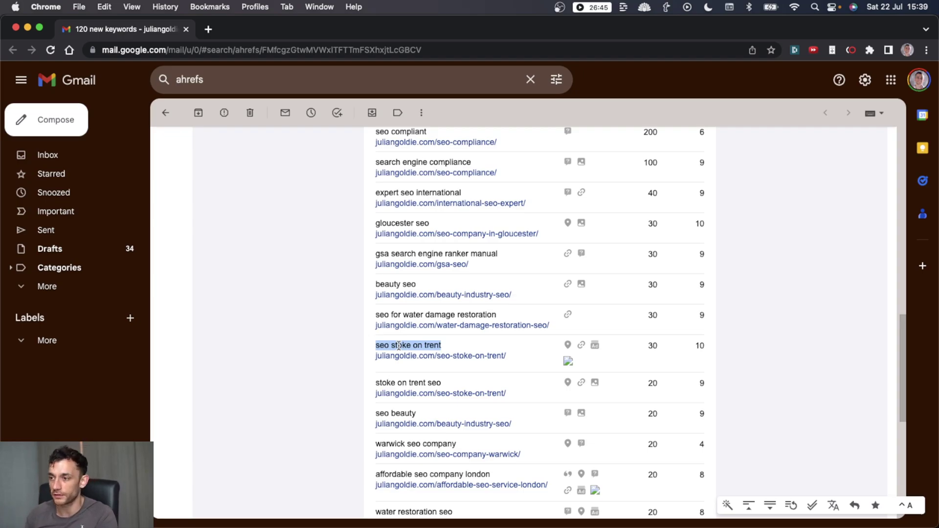
pyautogui.click(399, 346)
pyautogui.moveTo(375, 344); pyautogui.dragTo(501, 398)
pyautogui.click(732, 400)
# Step: Look over the remaining rows of the alert email, then clear the highlight
pyautogui.scroll(-2, 709, 372)
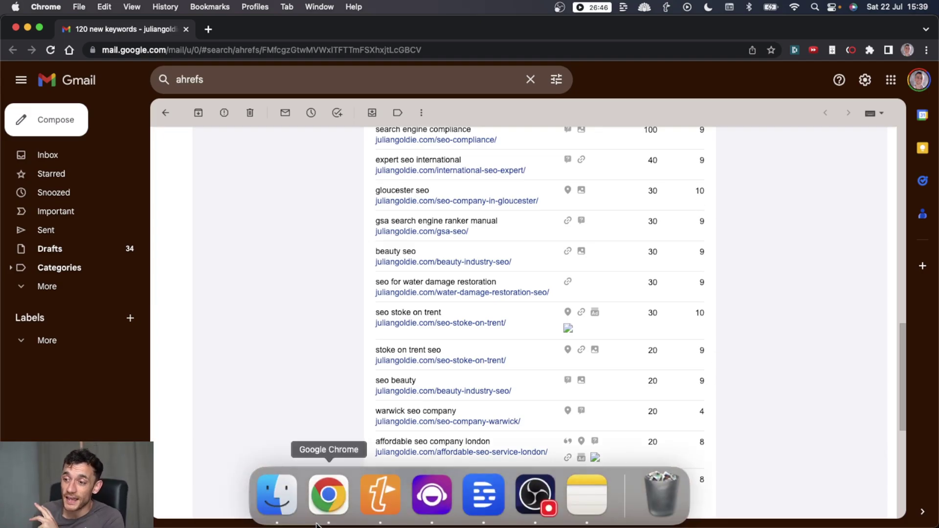
pyautogui.moveTo(314, 527)
pyautogui.scroll(-3, 686, 413)
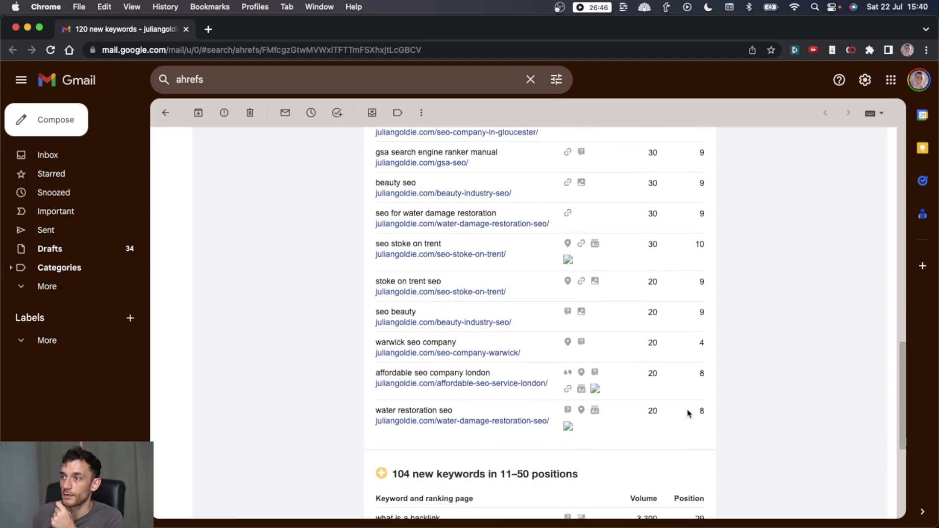
pyautogui.moveTo(369, 296)
pyautogui.mouseDown()
pyautogui.moveTo(458, 299)
pyautogui.moveTo(375, 297)
pyautogui.mouseUp()
pyautogui.scroll(3, 411, 294)
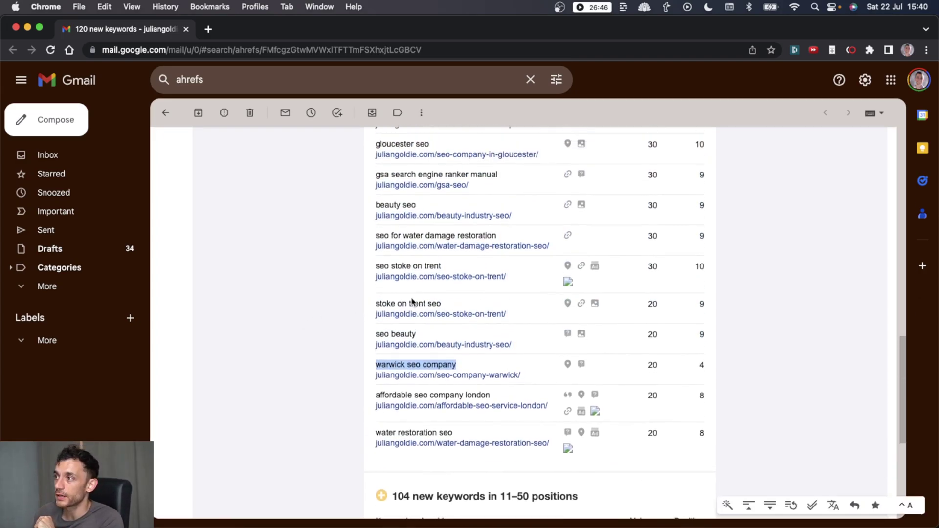
pyautogui.moveTo(700, 465); pyautogui.dragTo(715, 415)
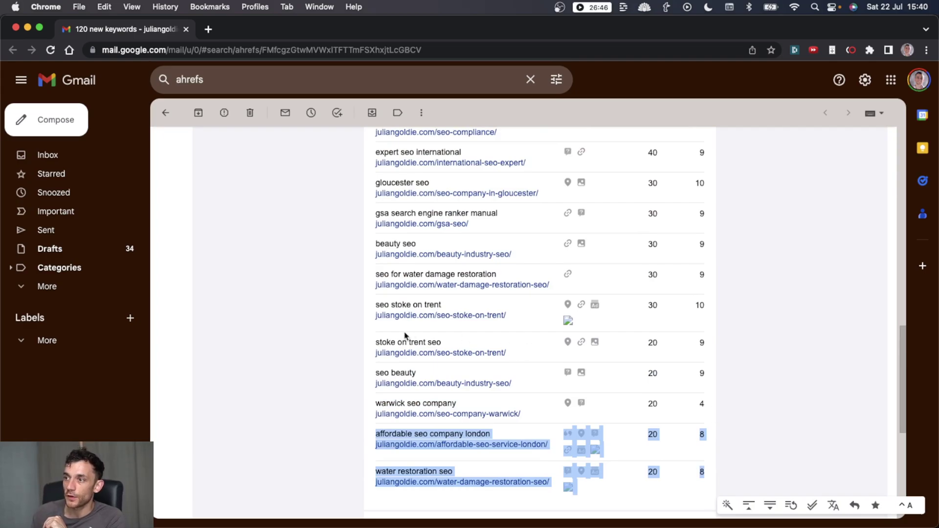
pyautogui.click(384, 338)
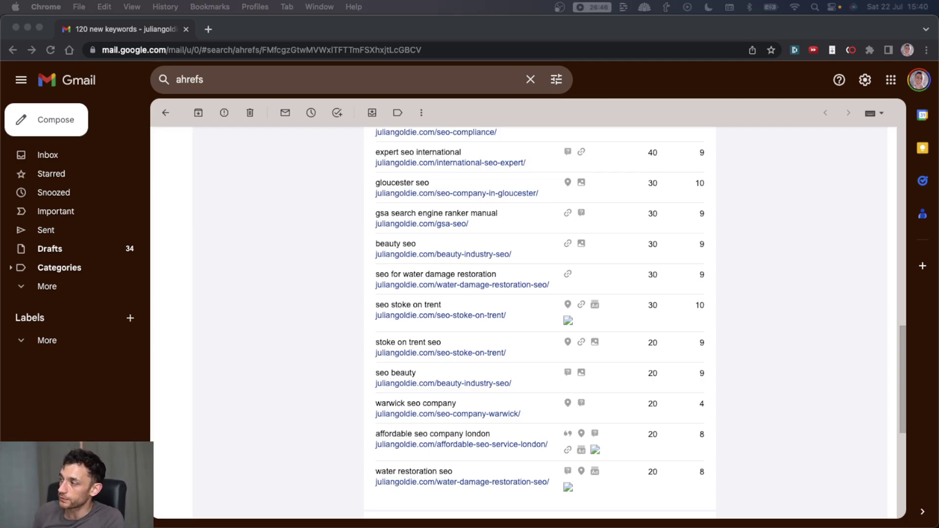
# Step: Scroll the email back to its header and open Ahrefs Keywords Explorer in a new tab
pyautogui.click(816, 250)
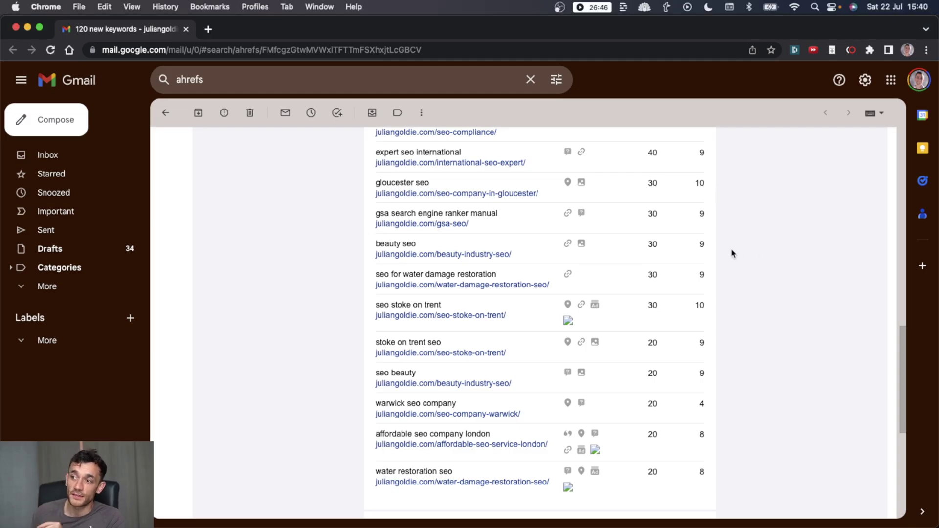
pyautogui.scroll(3, 737, 259)
pyautogui.scroll(5, 743, 276)
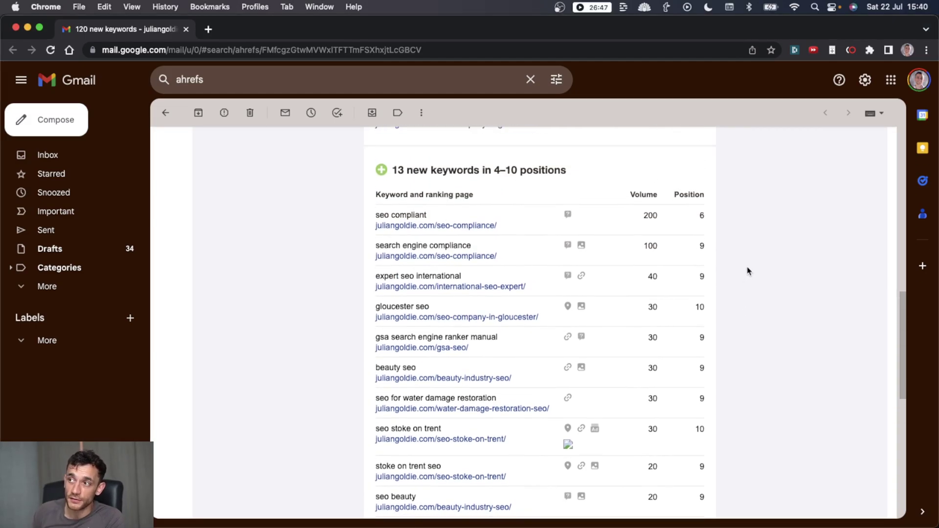
pyautogui.scroll(5, 741, 274)
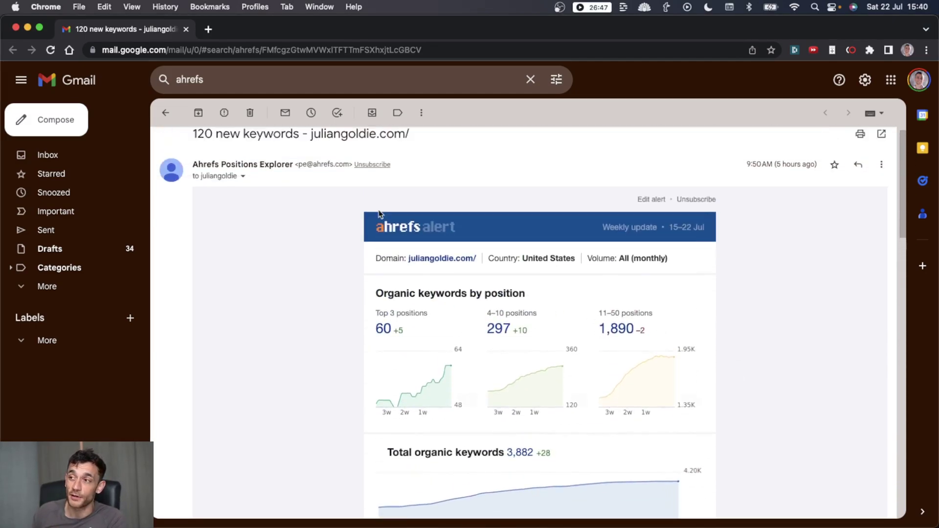
pyautogui.press('super+shift+t')
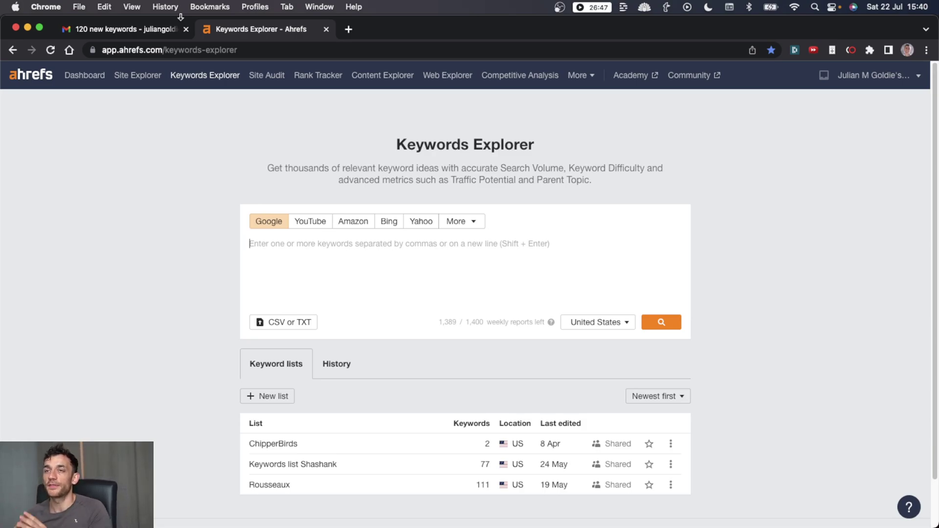
# Step: Glance at the Gmail tab, then load the Google homepage by entering 'goo' in the address bar
pyautogui.click(181, 17)
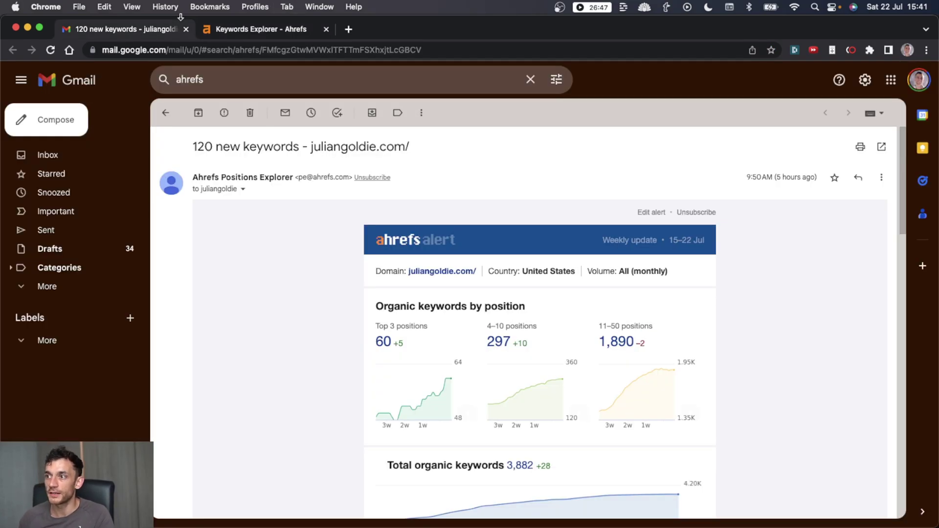
pyautogui.click(264, 34)
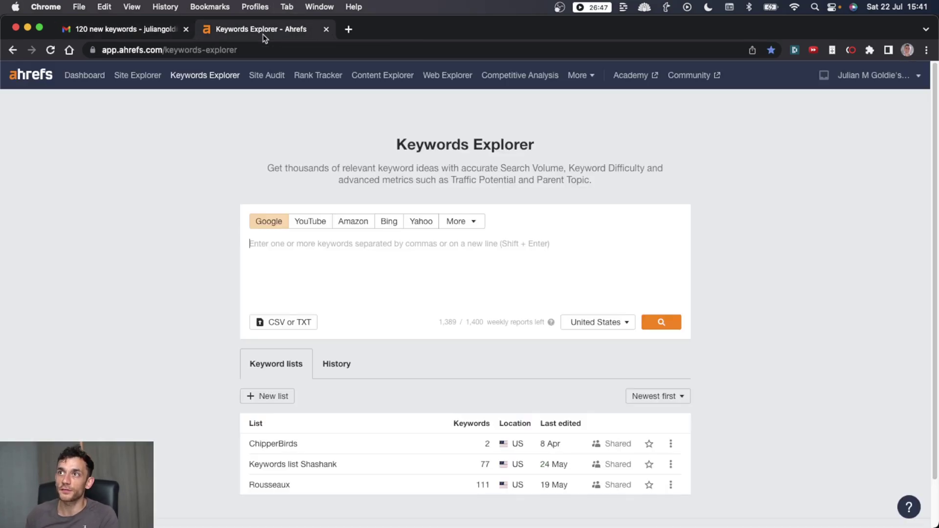
pyautogui.click(309, 48)
pyautogui.write('google.com')
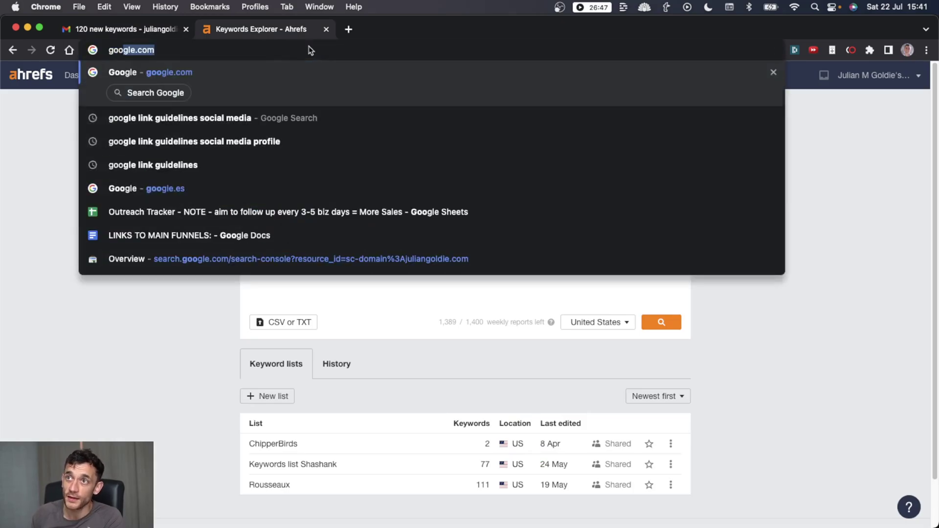
pyautogui.press('Return')
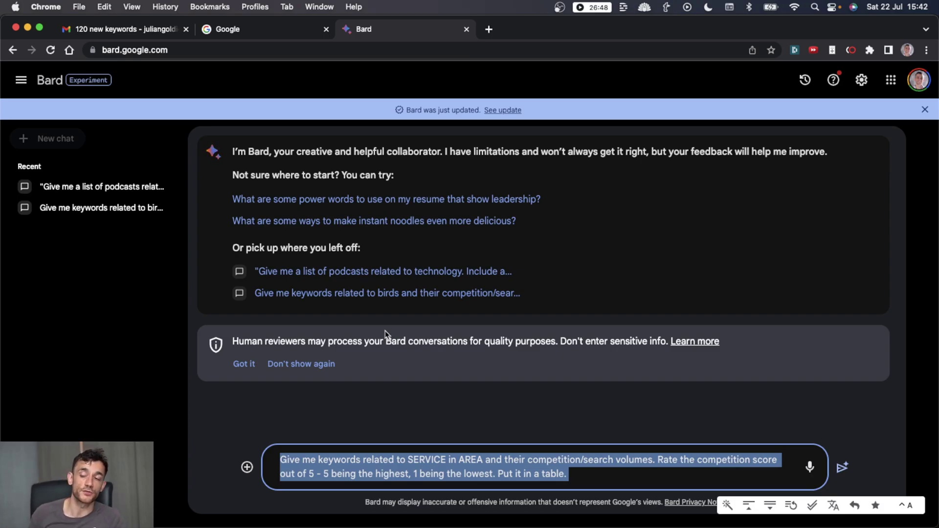
# Step: Replace the prompt placeholders: SERVICE with 'SEO' and AREA with 'areas around Manchester'
pyautogui.click(394, 461)
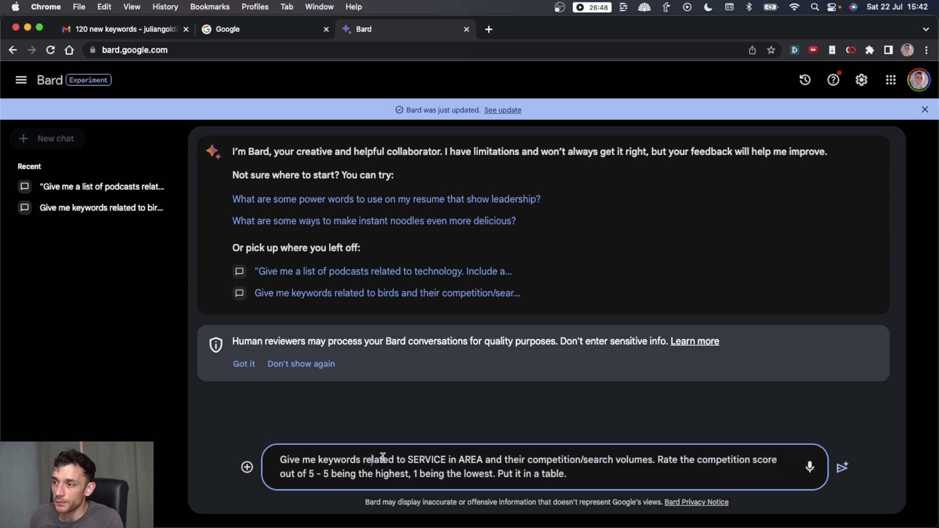
pyautogui.doubleClick(429, 460)
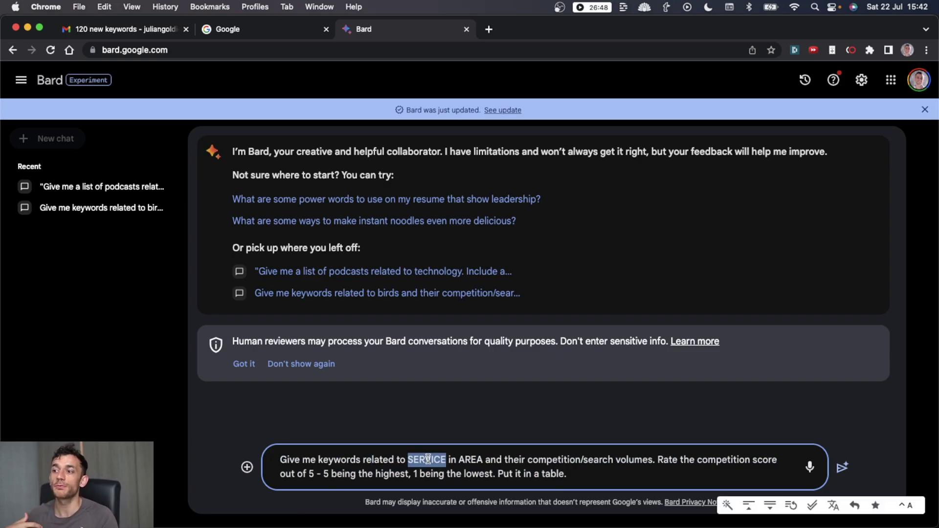
pyautogui.write('SEO')
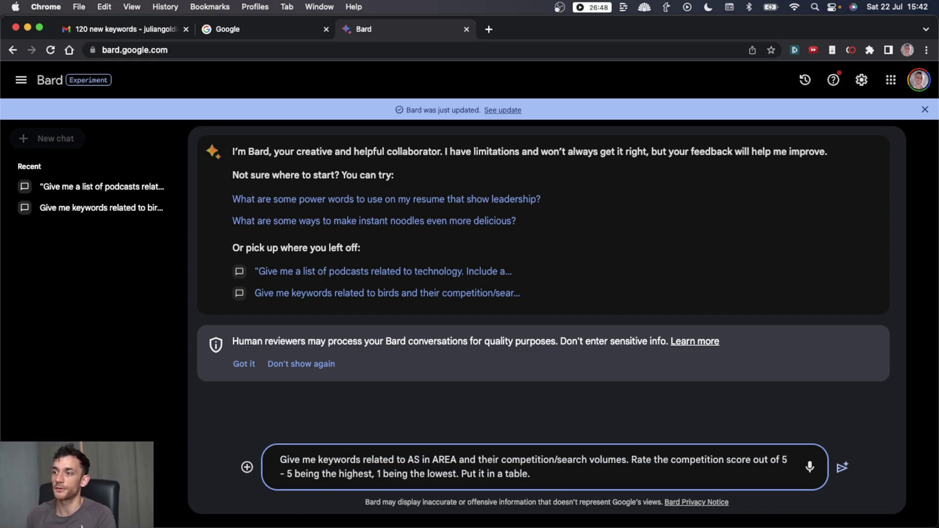
pyautogui.doubleClick(449, 460)
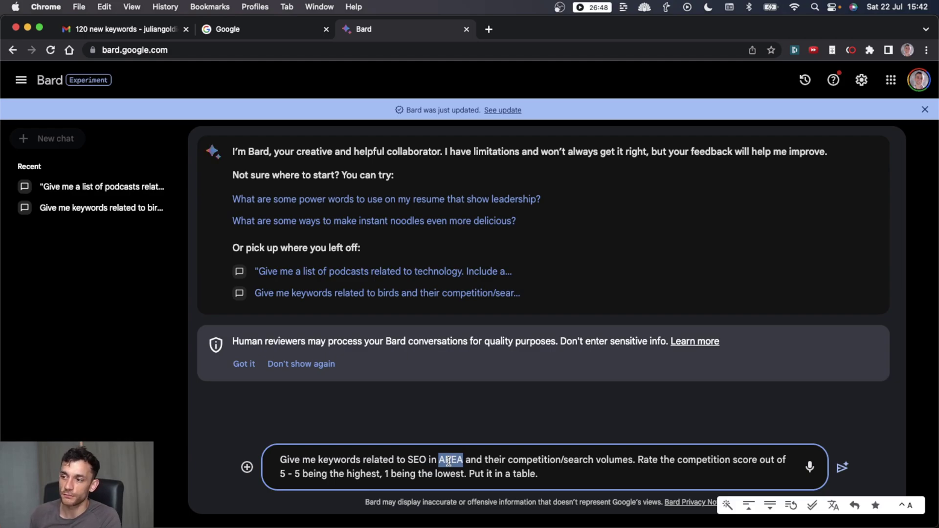
pyautogui.write('areas around Manchester')
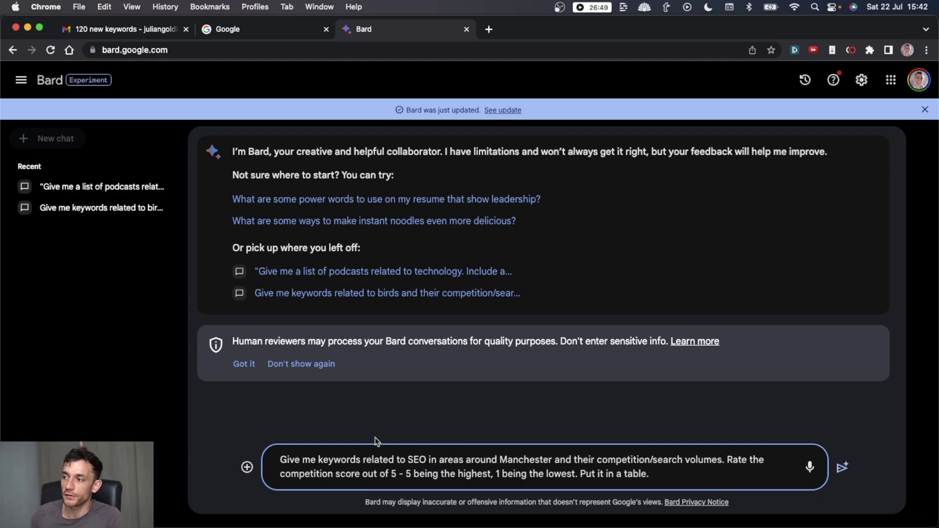
# Step: Review the competition and search volume request in the prompt, then submit it to Bard
pyautogui.moveTo(555, 460); pyautogui.dragTo(717, 454)
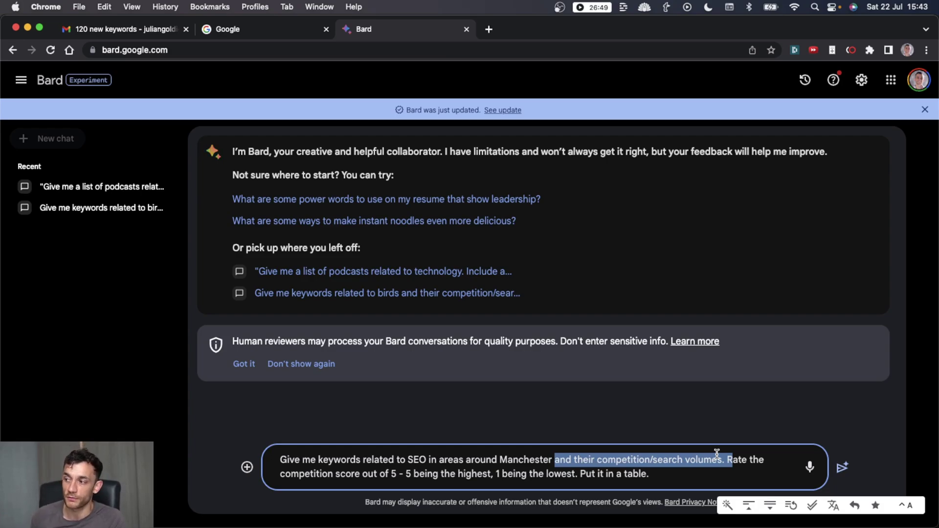
pyautogui.click(729, 459)
pyautogui.moveTo(727, 460); pyautogui.dragTo(747, 473)
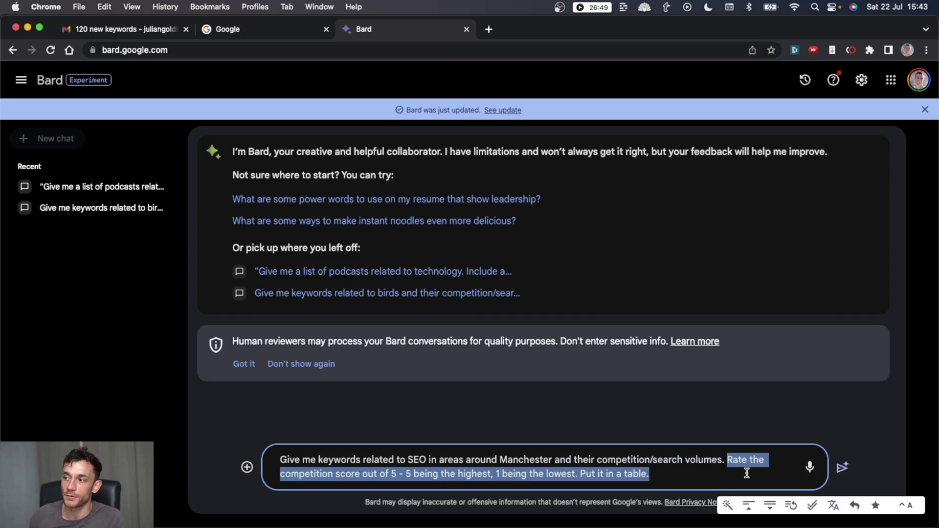
pyautogui.press('Return')
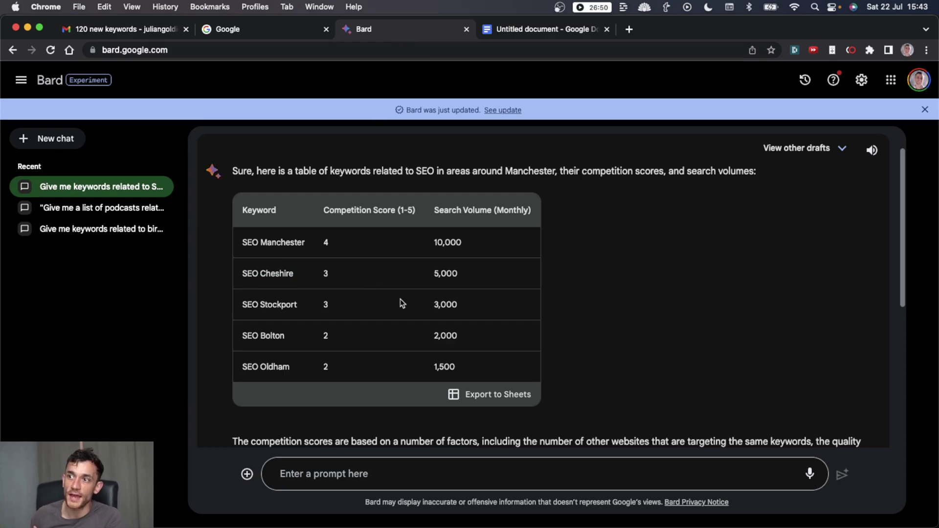
# Step: Mark keywords in Bard's table, ending with the SEO Cheshire keyword selected
pyautogui.moveTo(242, 241); pyautogui.dragTo(308, 242)
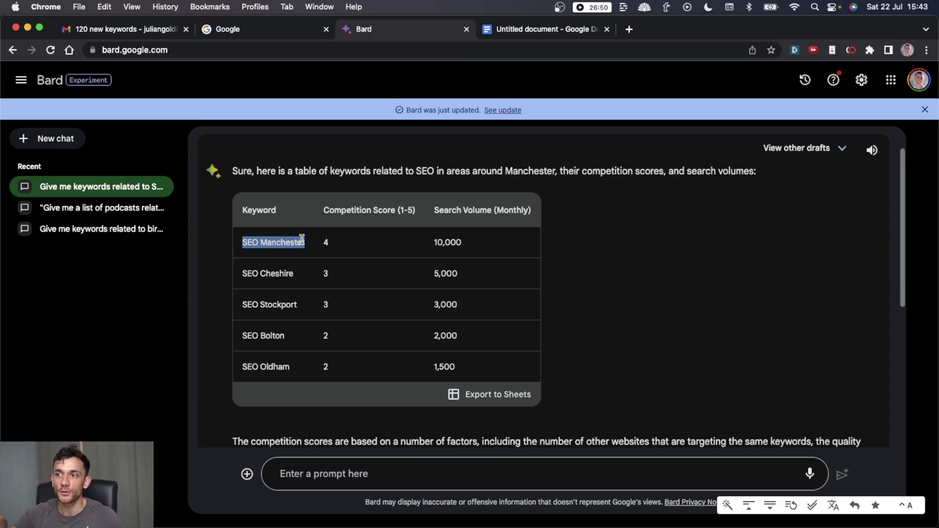
pyautogui.moveTo(298, 304); pyautogui.dragTo(255, 302)
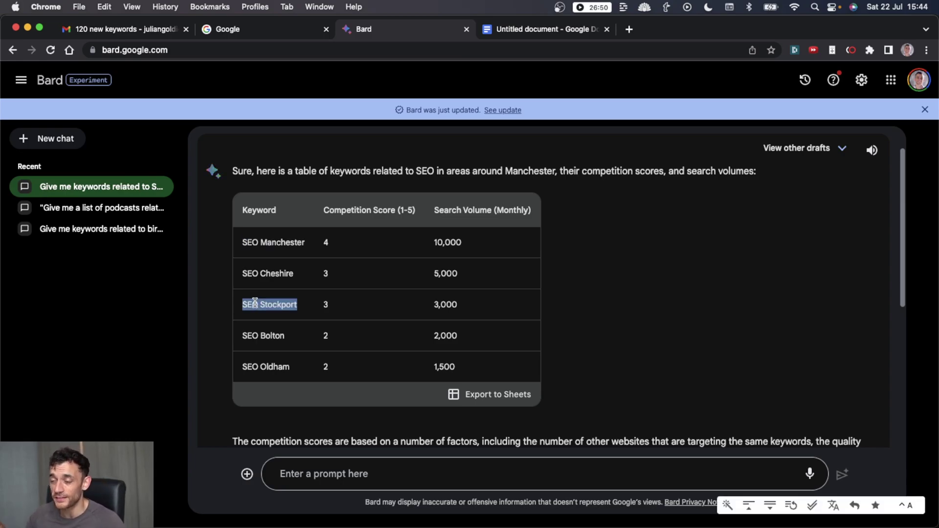
pyautogui.moveTo(289, 346); pyautogui.dragTo(233, 346)
pyautogui.click(295, 367)
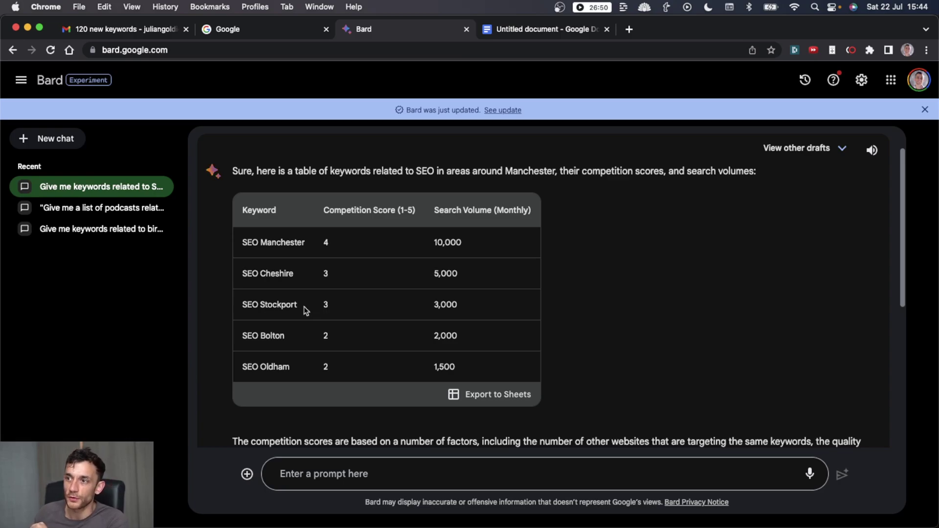
pyautogui.tripleClick(238, 311)
pyautogui.moveTo(239, 311); pyautogui.dragTo(224, 275)
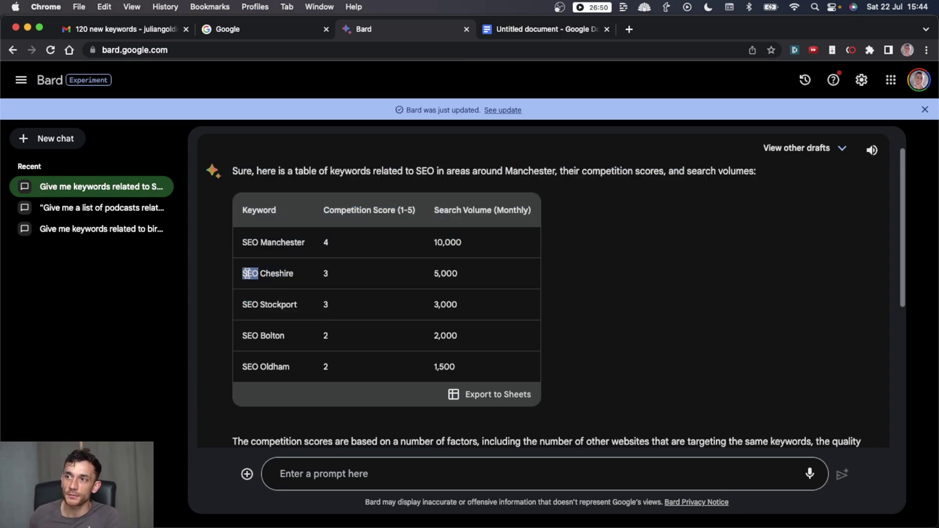
pyautogui.tripleClick(255, 274)
pyautogui.press('super+c')
# Step: Open Ahrefs Keywords Explorer in a new tab and look up the pasted keyword seo cheshire
pyautogui.press('super+t')
pyautogui.write('k')
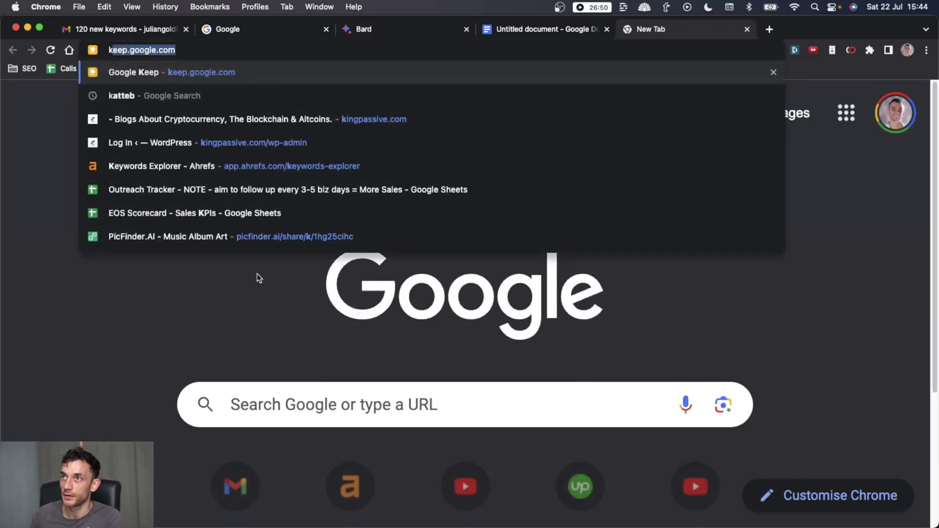
pyautogui.press('Down')
pyautogui.press('Down')
pyautogui.press('Down')
pyautogui.press('Down')
pyautogui.press('Return')
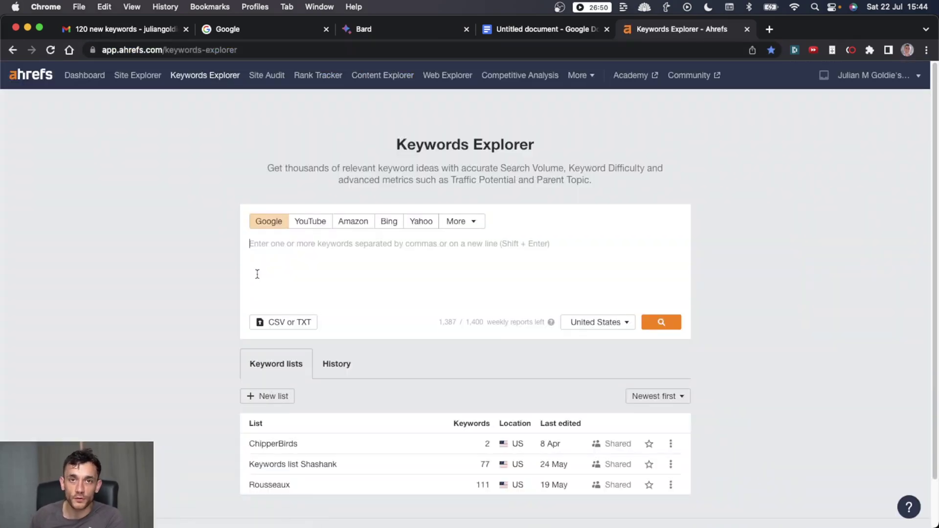
pyautogui.press('super+v')
pyautogui.press('Return')
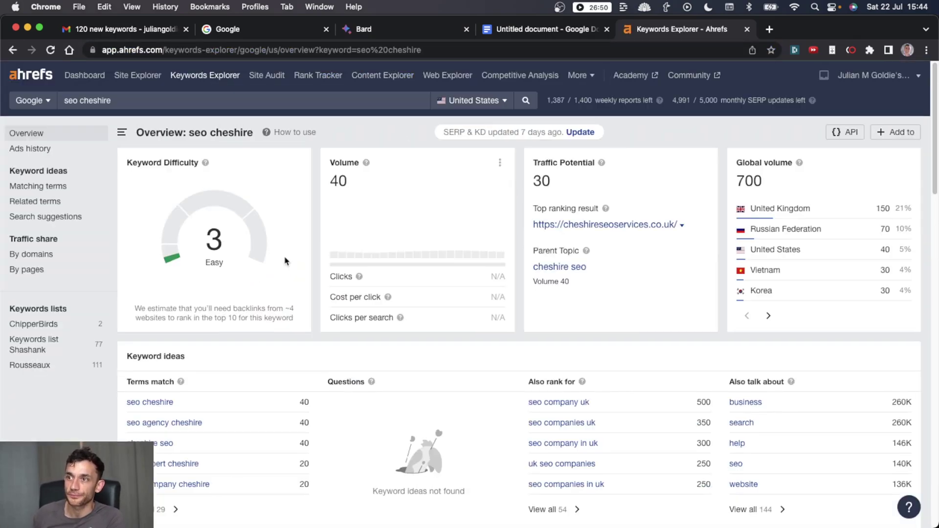
# Step: Point out the keyword difficulty of 3 and traffic potential of 30 in the overview
pyautogui.moveTo(127, 163); pyautogui.dragTo(255, 279)
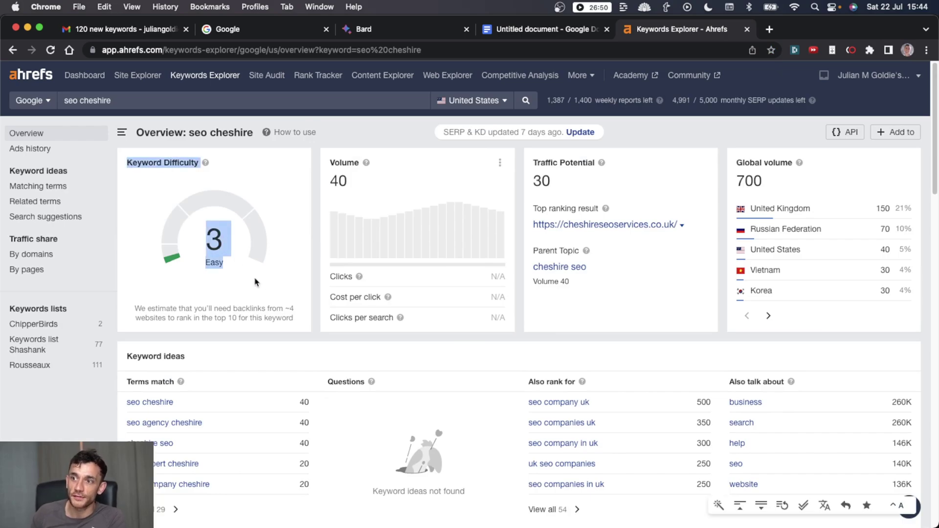
pyautogui.click(287, 295)
pyautogui.moveTo(533, 163); pyautogui.dragTo(551, 182)
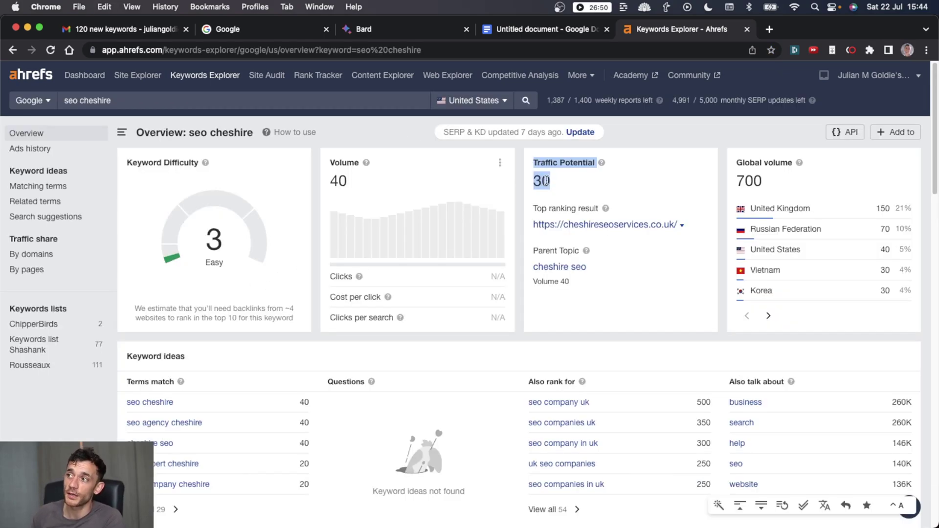
pyautogui.click(527, 211)
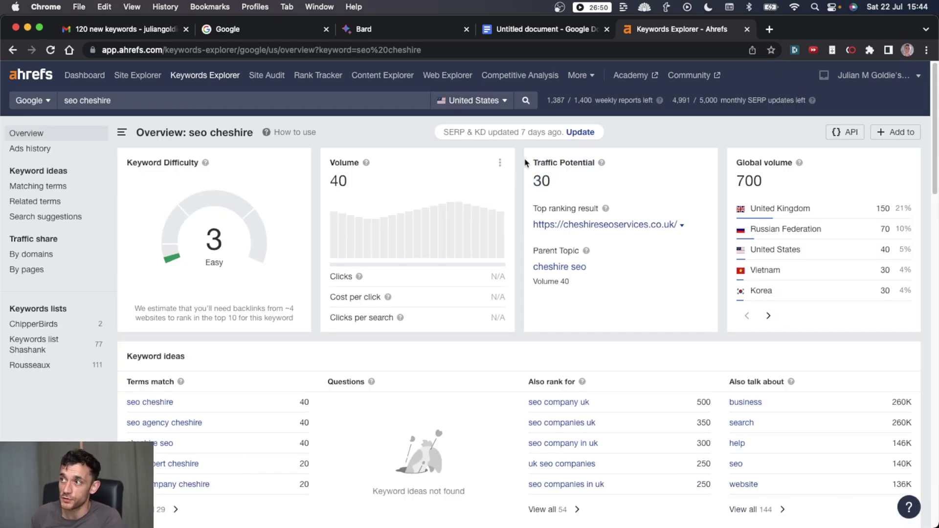
pyautogui.moveTo(526, 162); pyautogui.dragTo(571, 192)
pyautogui.scroll(-5, 568, 205)
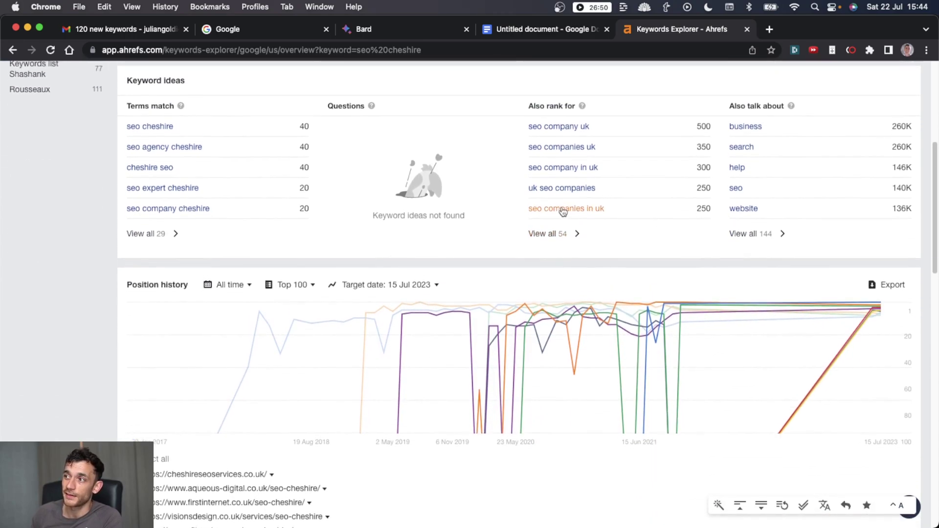
pyautogui.scroll(5, 563, 211)
pyautogui.click(541, 201)
pyautogui.moveTo(533, 163); pyautogui.dragTo(565, 188)
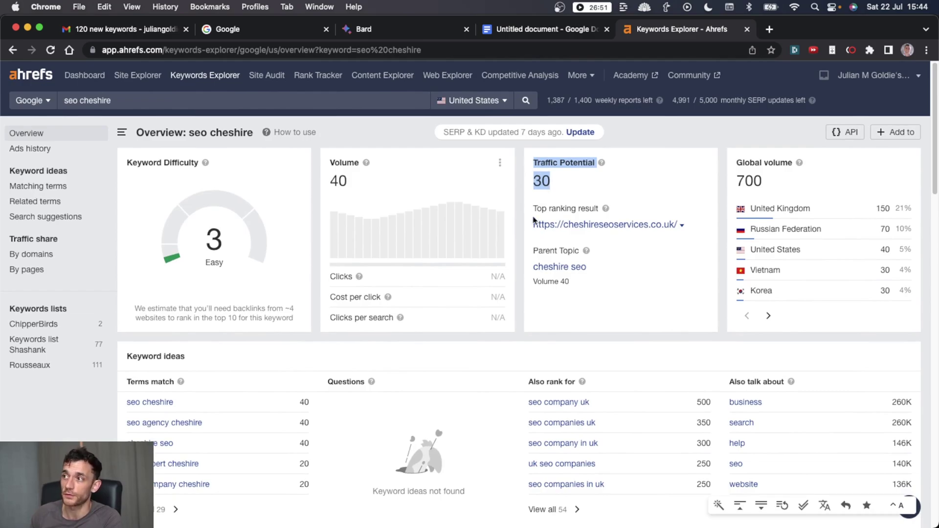
pyautogui.scroll(-5, 594, 226)
pyautogui.scroll(5, 578, 222)
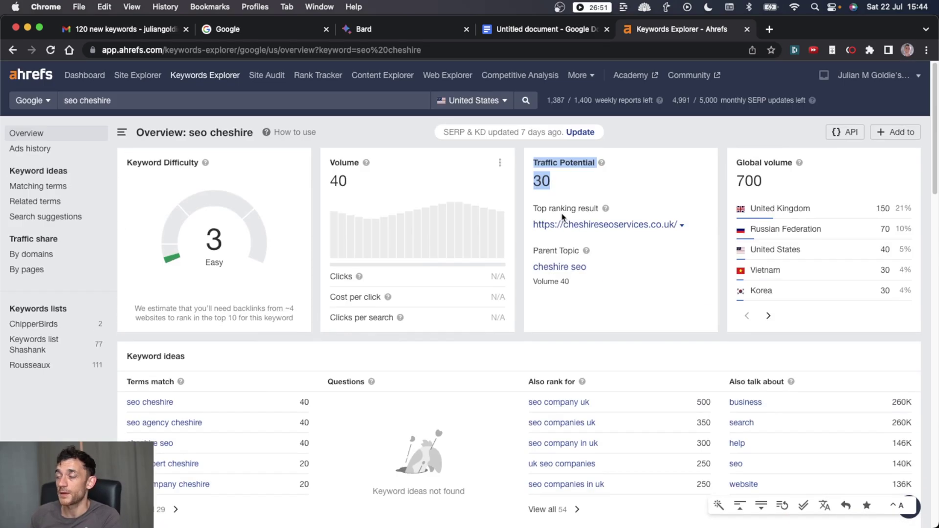
pyautogui.scroll(-2, 551, 242)
pyautogui.scroll(2, 538, 264)
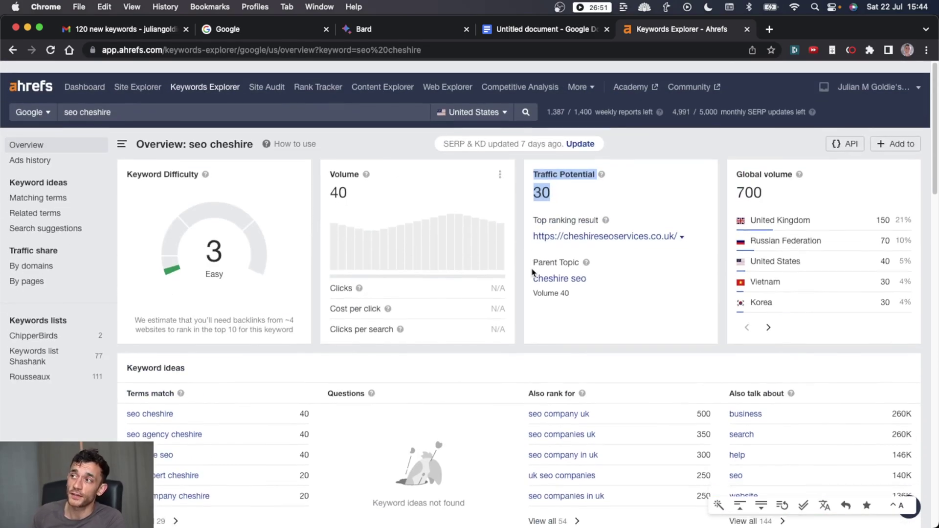
pyautogui.scroll(-1, 528, 279)
pyautogui.scroll(-15, 524, 282)
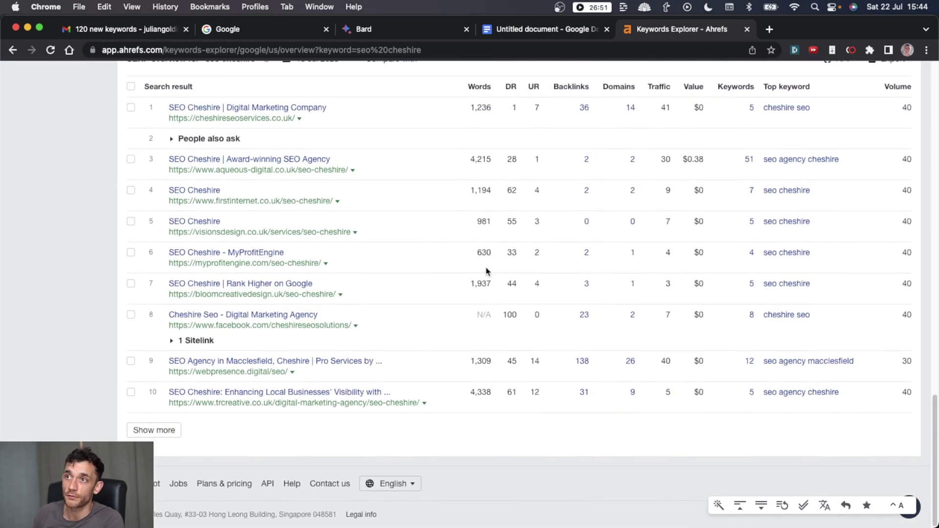
pyautogui.scroll(2, 484, 277)
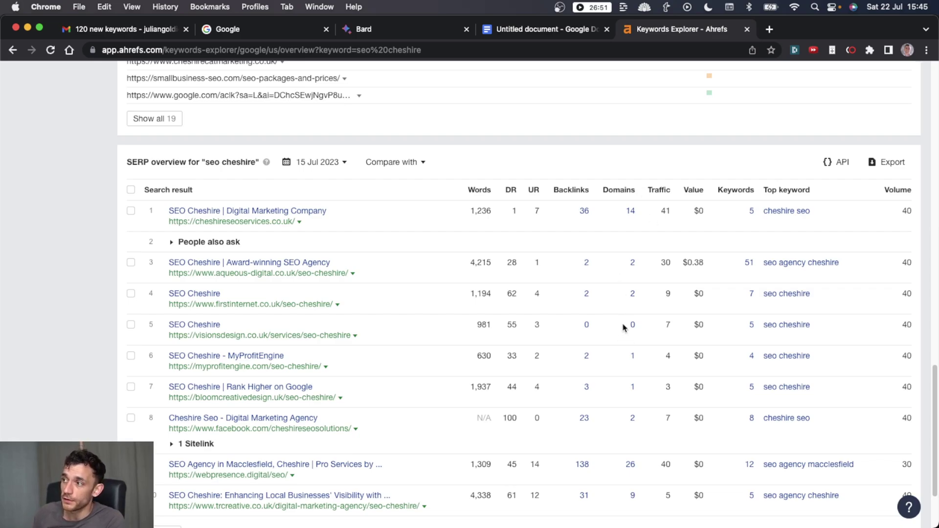
# Step: In the SERP overview, note the top result's DR of 1 and result 5's zero referring domains
pyautogui.doubleClick(517, 211)
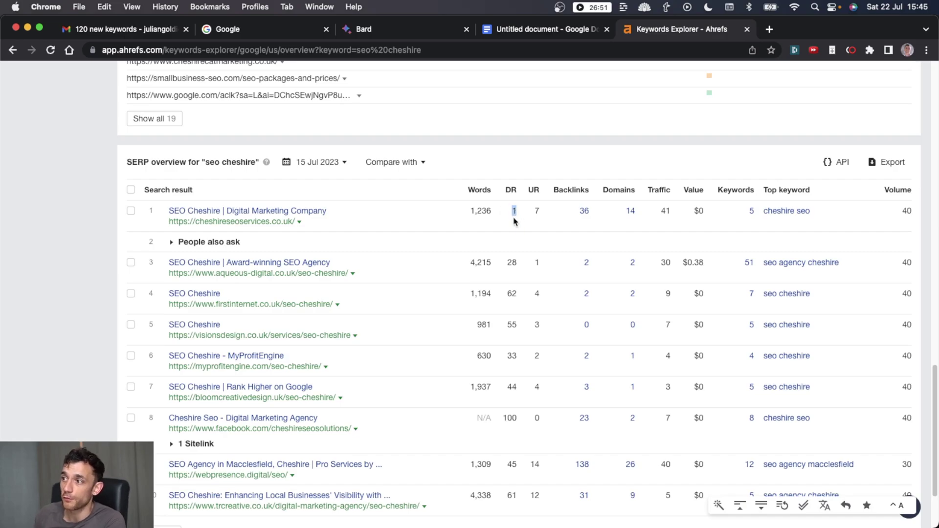
pyautogui.doubleClick(633, 325)
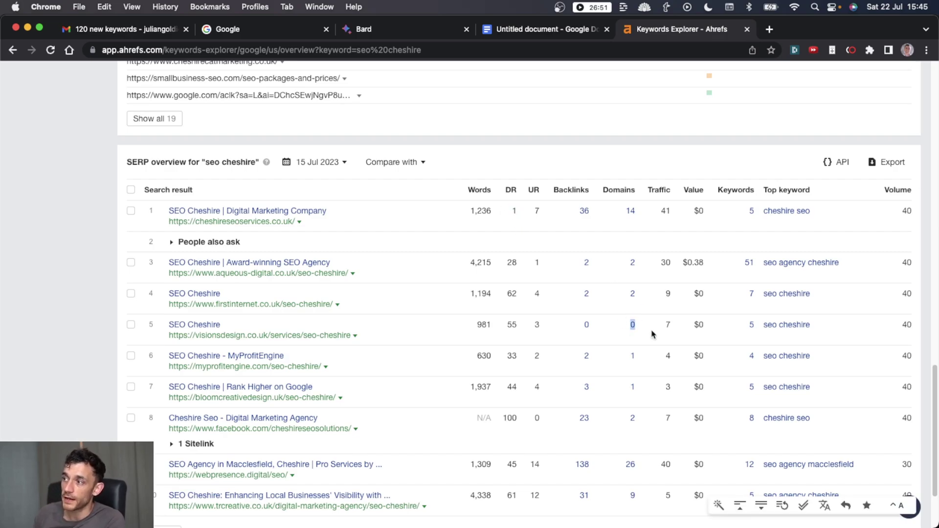
pyautogui.click(610, 386)
pyautogui.scroll(5, 613, 396)
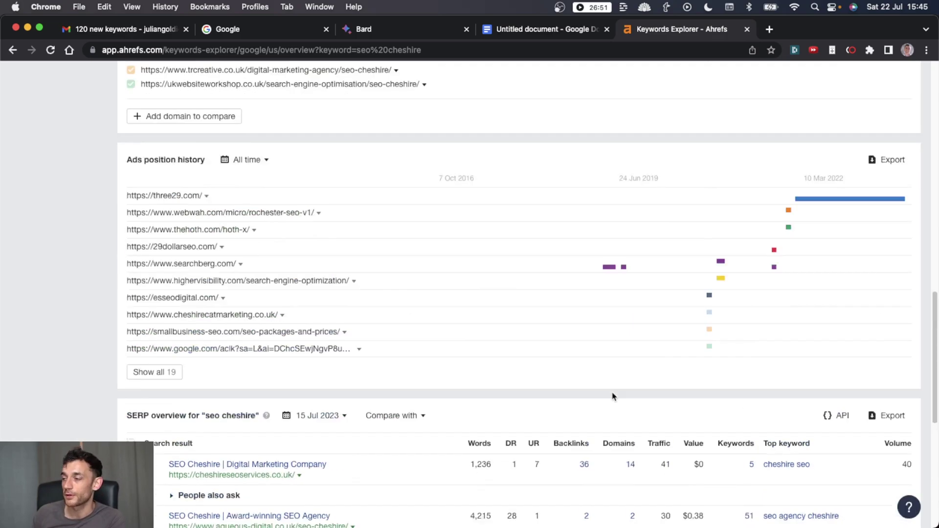
pyautogui.scroll(15, 613, 397)
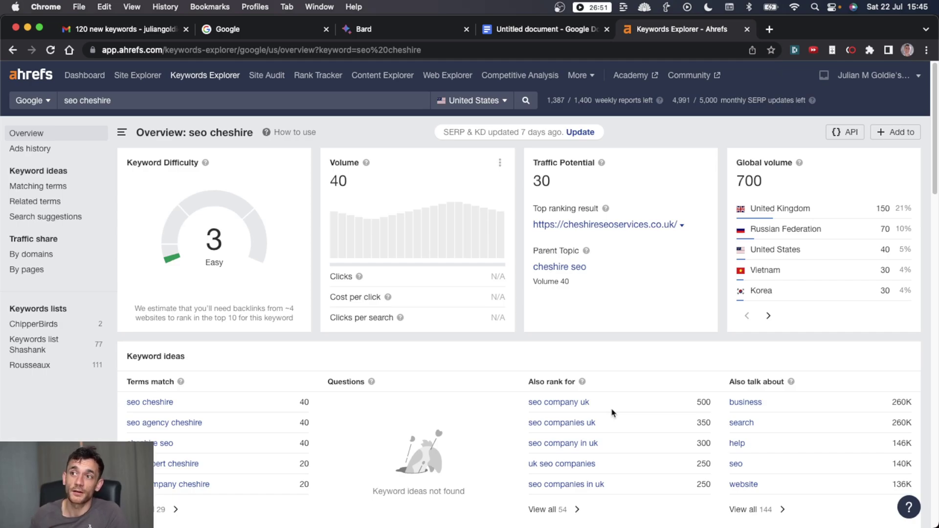
# Step: Highlight affordable seo edinburgh in the Gmail alert, then return to the seo cheshire overview
pyautogui.press('super+1')
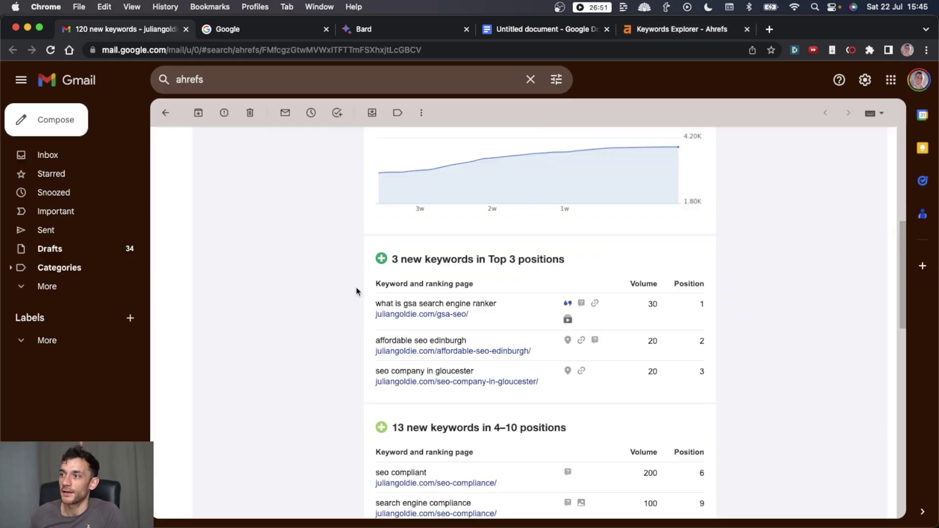
pyautogui.scroll(-2, 346, 310)
pyautogui.moveTo(367, 285); pyautogui.dragTo(512, 299)
pyautogui.click(413, 287)
pyautogui.moveTo(375, 287); pyautogui.dragTo(539, 299)
pyautogui.click(538, 300)
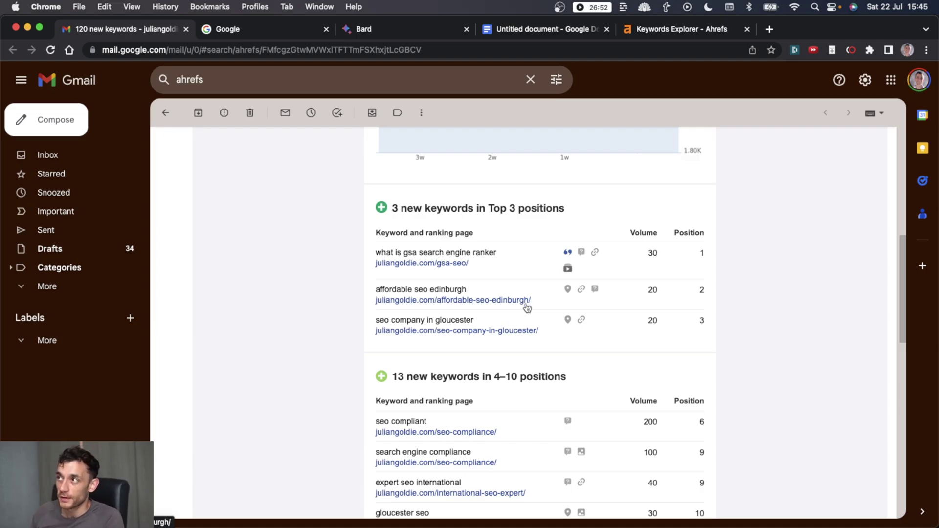
pyautogui.scroll(10, 528, 310)
pyautogui.click(655, 32)
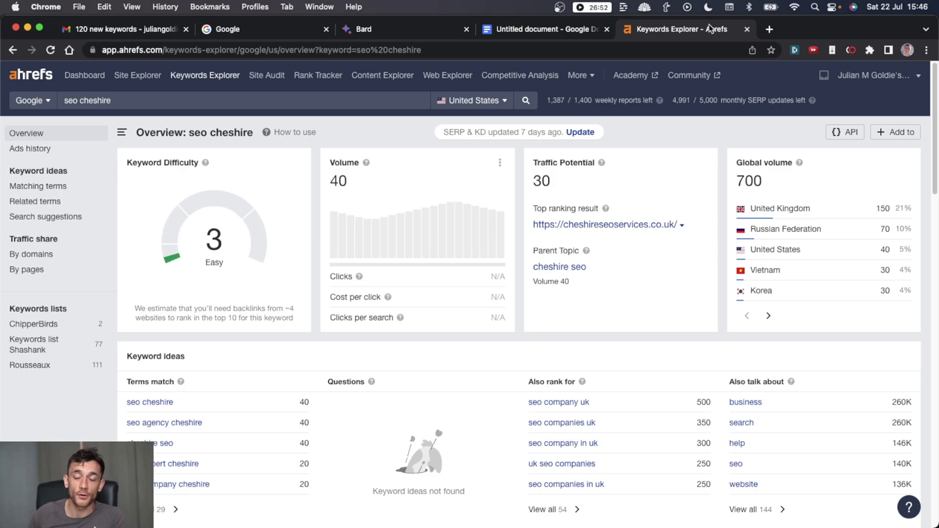
# Step: Close the Google tab and autofit columns A, B and C of the keyword sheet
pyautogui.click(364, 29)
pyautogui.click(326, 29)
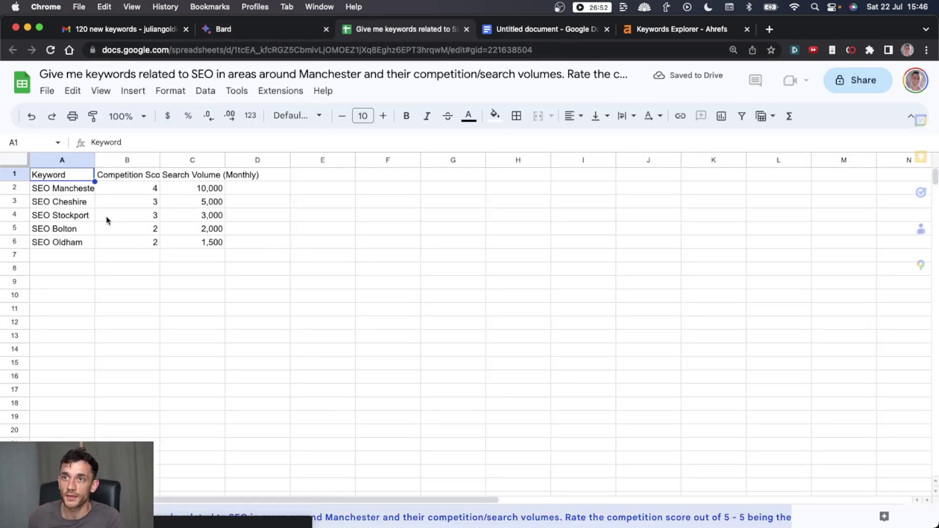
pyautogui.click(107, 216)
pyautogui.doubleClick(95, 160)
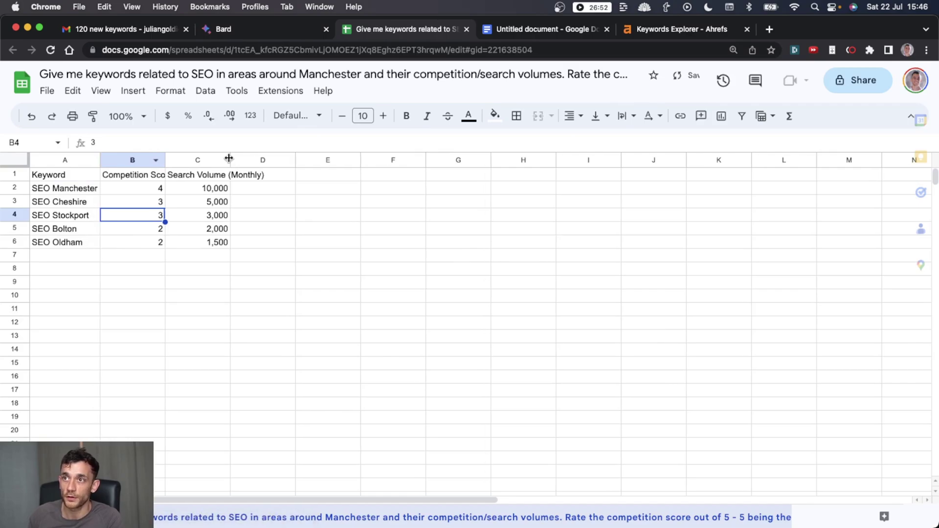
pyautogui.doubleClick(167, 160)
pyautogui.doubleClick(264, 160)
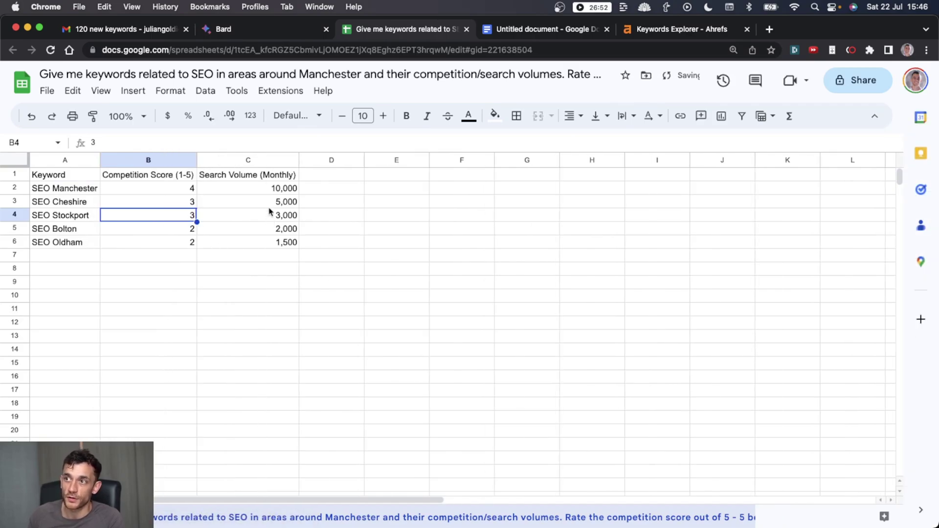
# Step: Select the SEO Manchester row and cells, then zoom the sheet to 150%
pyautogui.click(67, 191)
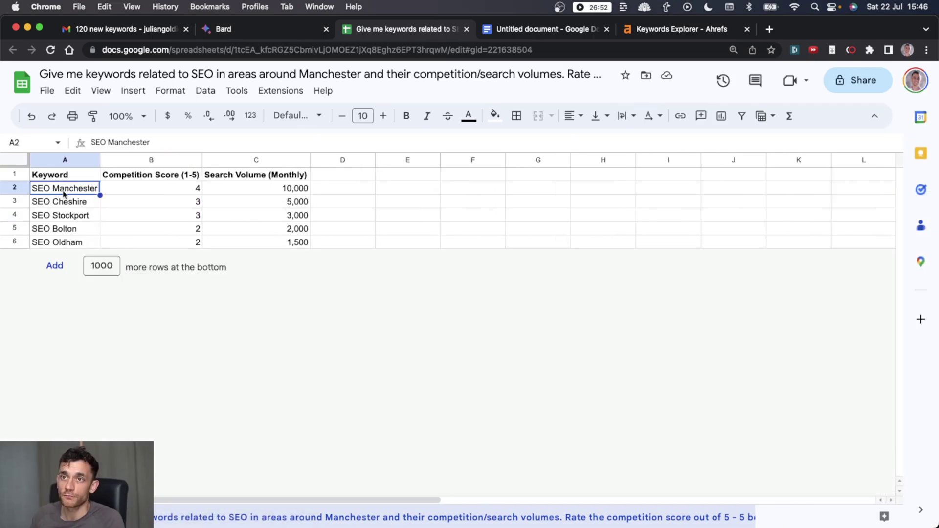
pyautogui.click(23, 193)
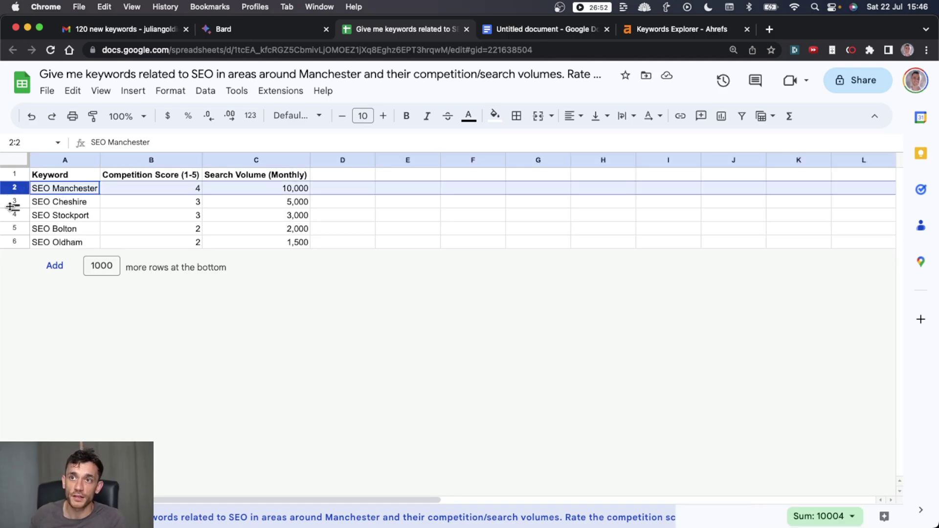
pyautogui.click(52, 197)
pyautogui.click(58, 191)
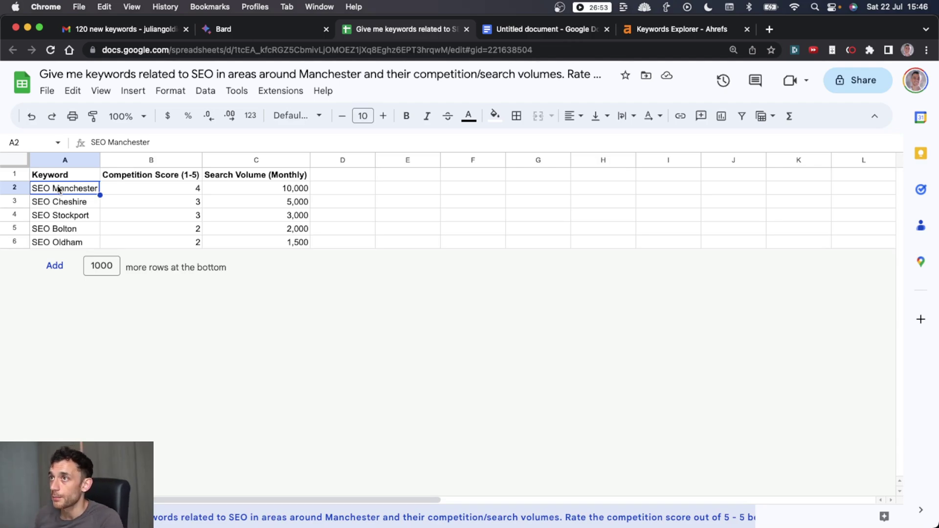
pyautogui.press('super+equal')
pyautogui.press('super+equal')
pyautogui.press('super+equal')
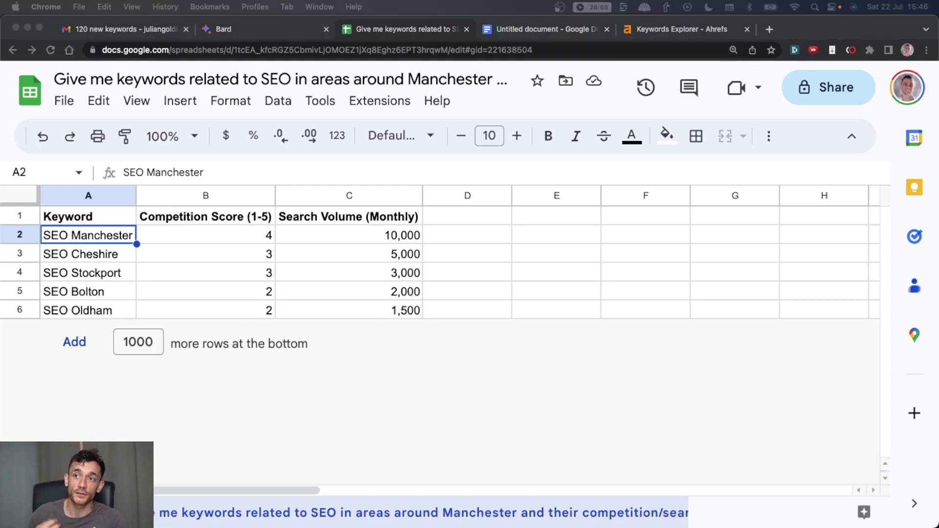
# Step: In the Ahrefs email, highlight the top-ranking rows and seo company in gloucester's position 3
pyautogui.click(144, 32)
pyautogui.scroll(-10, 335, 405)
pyautogui.scroll(3, 421, 306)
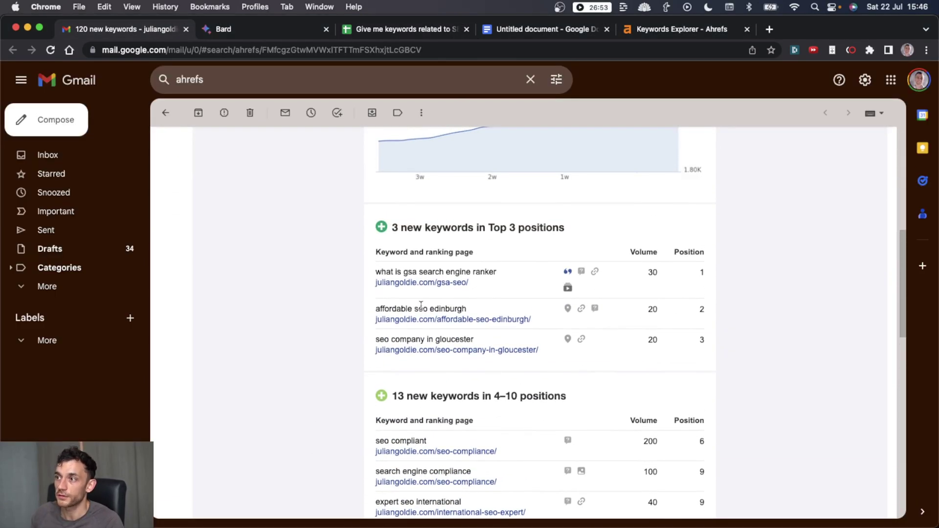
pyautogui.moveTo(367, 309); pyautogui.dragTo(503, 315)
pyautogui.click(503, 315)
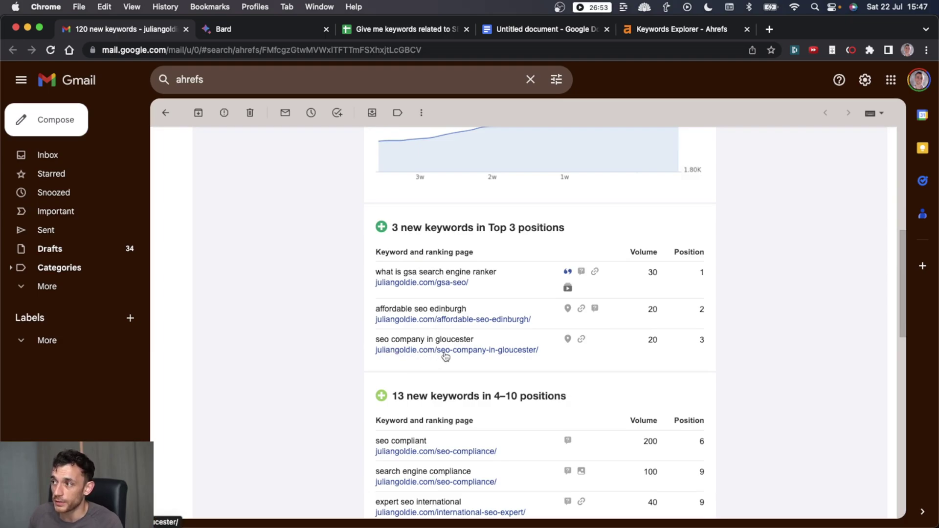
pyautogui.doubleClick(702, 340)
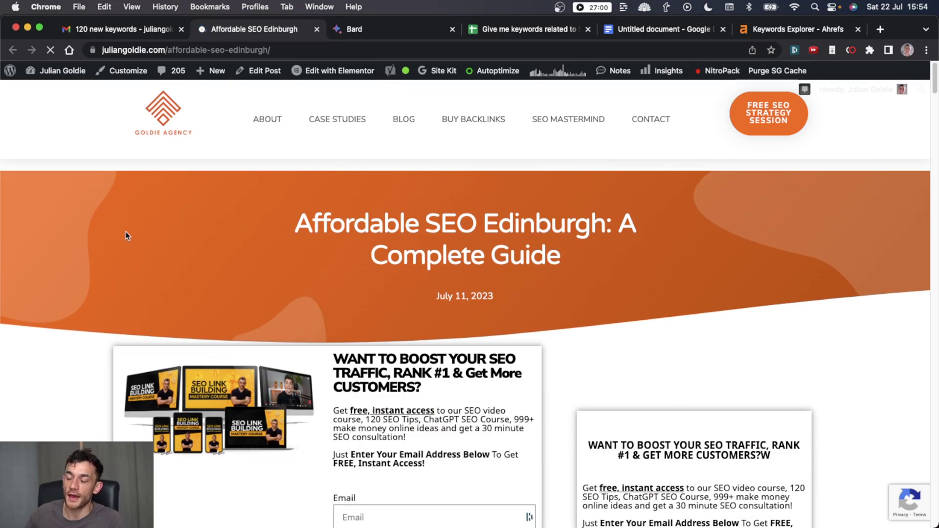
# Step: Scroll down through the Affordable SEO Edinburgh guide on juliangoldie.com
pyautogui.scroll(-5, 262, 275)
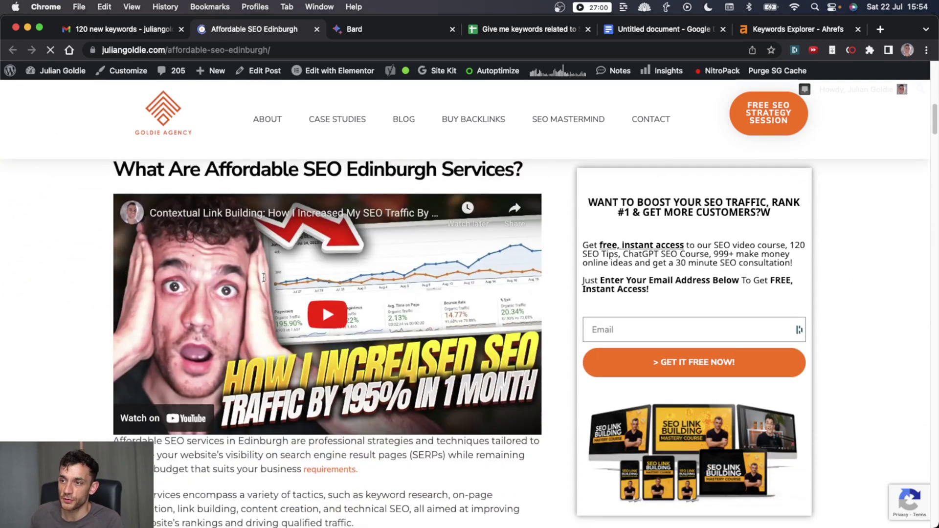
pyautogui.scroll(-10, 274, 284)
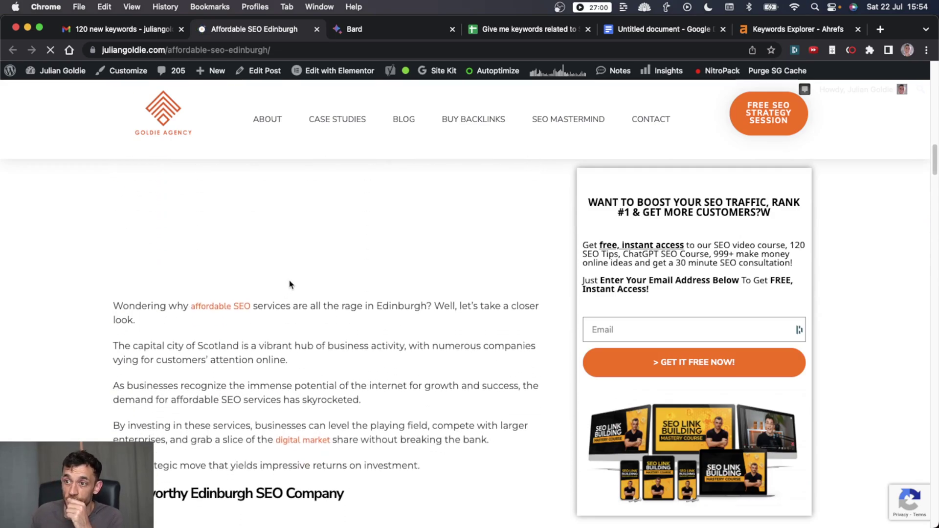
pyautogui.scroll(-4, 288, 285)
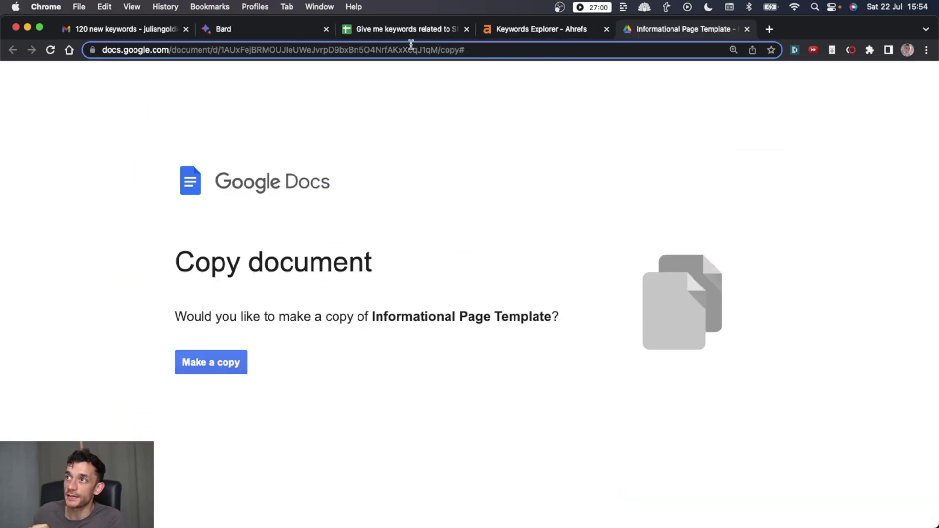
# Step: Make a copy of the template and highlight its title and meta description placeholder lines
pyautogui.click(205, 364)
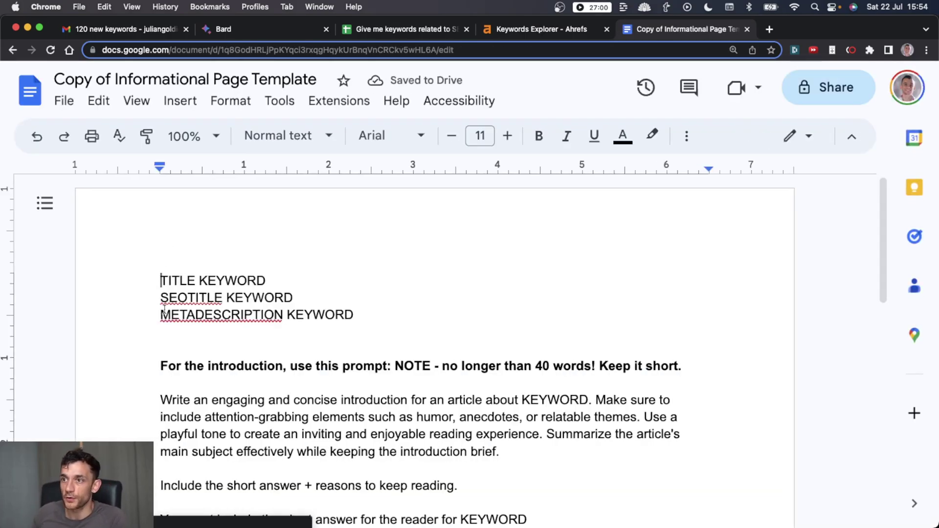
pyautogui.moveTo(160, 280); pyautogui.dragTo(445, 315)
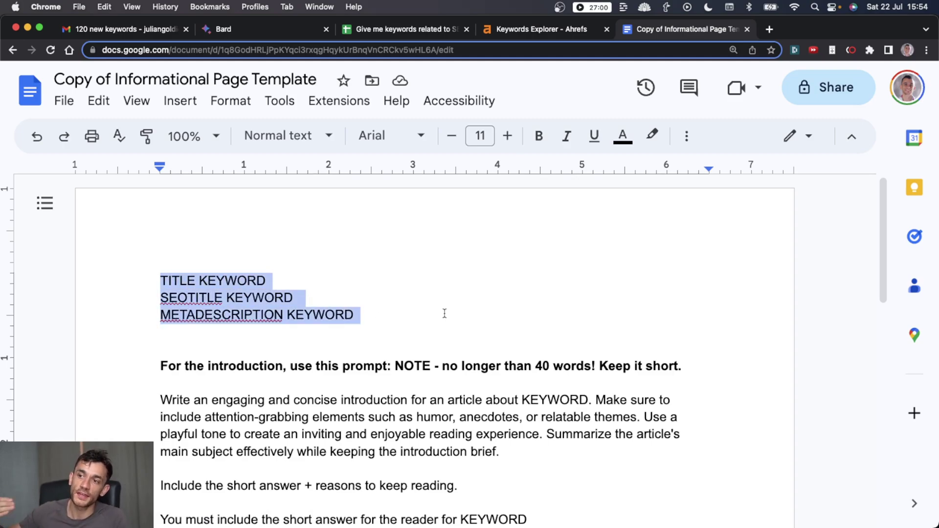
pyautogui.scroll(-5, 445, 313)
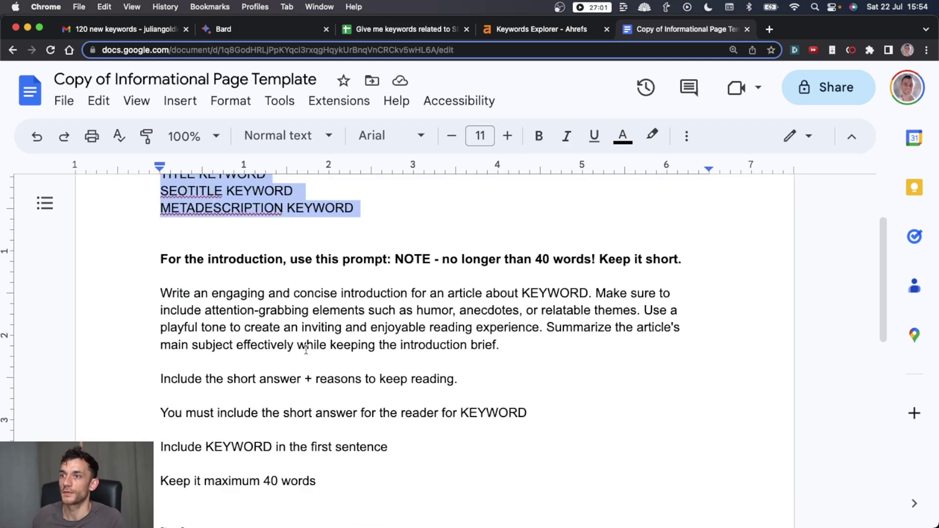
pyautogui.moveTo(161, 247); pyautogui.dragTo(323, 453)
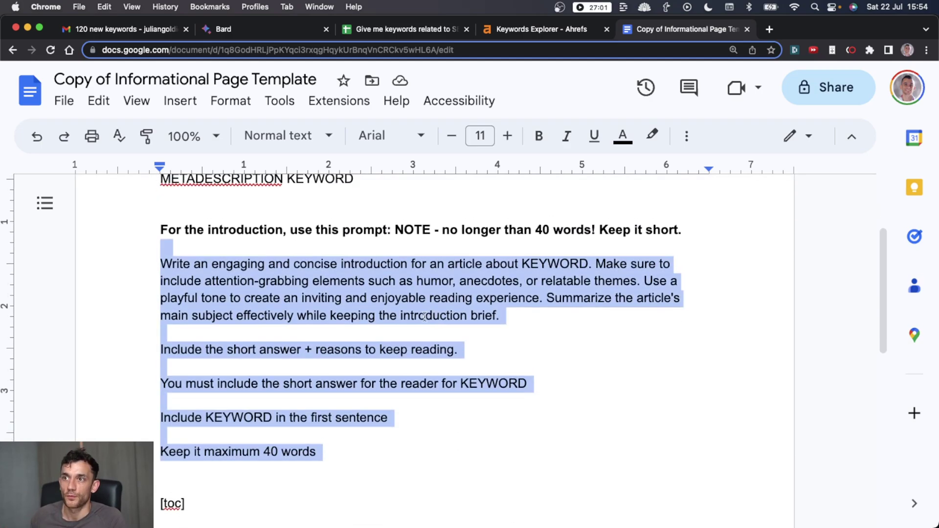
pyautogui.click(311, 278)
# Step: Review the introduction prompt instructions and their KEYWORD placeholders in the copy
pyautogui.moveTo(145, 260); pyautogui.dragTo(372, 431)
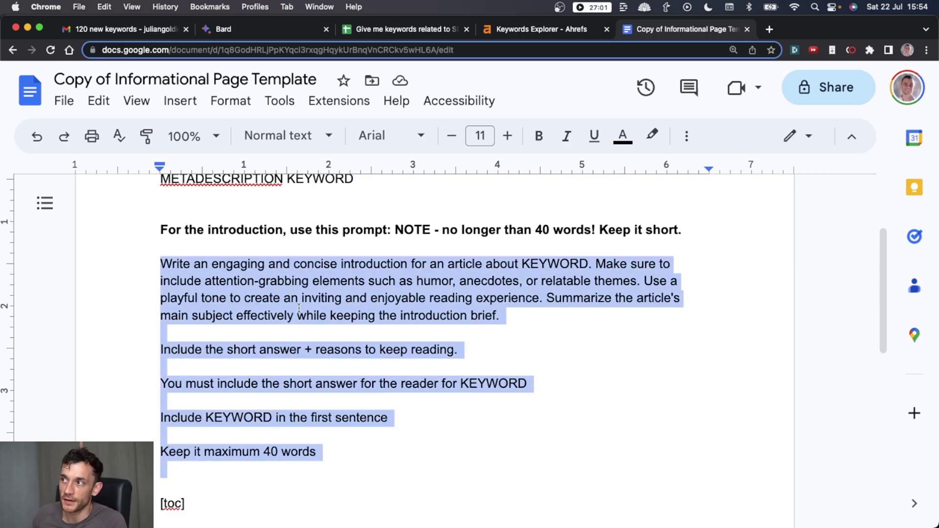
pyautogui.click(611, 233)
pyautogui.moveTo(588, 264); pyautogui.dragTo(532, 263)
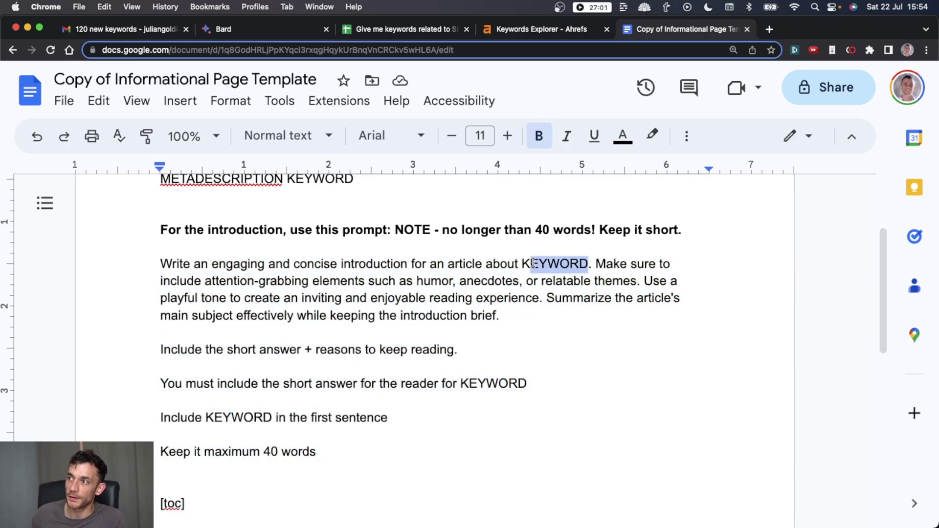
pyautogui.click(506, 382)
pyautogui.scroll(-10, 290, 404)
pyautogui.scroll(10, 290, 403)
# Step: Open Find and replace with KEYWORD as the search term
pyautogui.press('super+f')
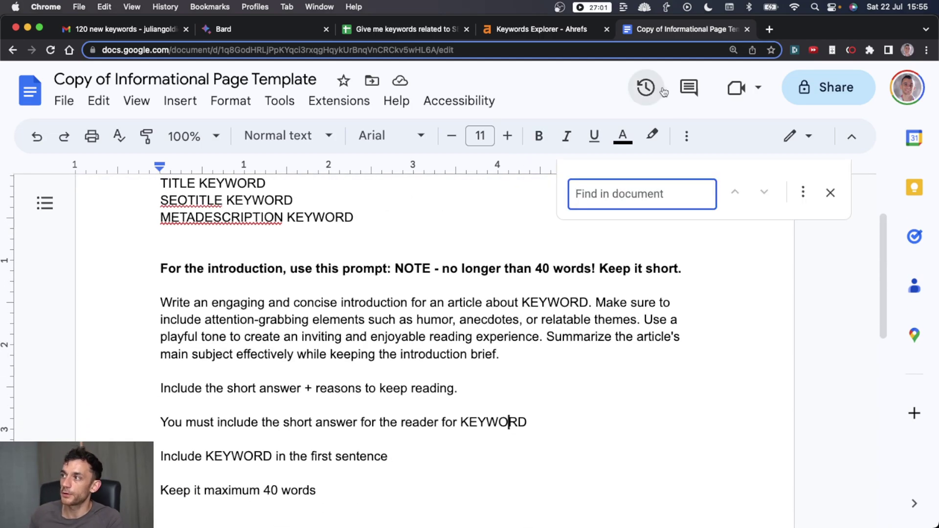
pyautogui.click(803, 192)
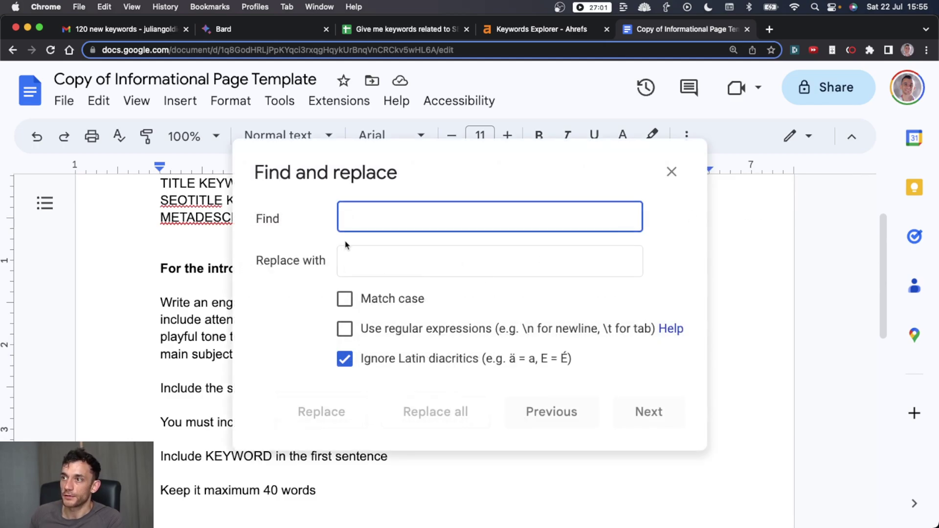
pyautogui.write('KEYWORD')
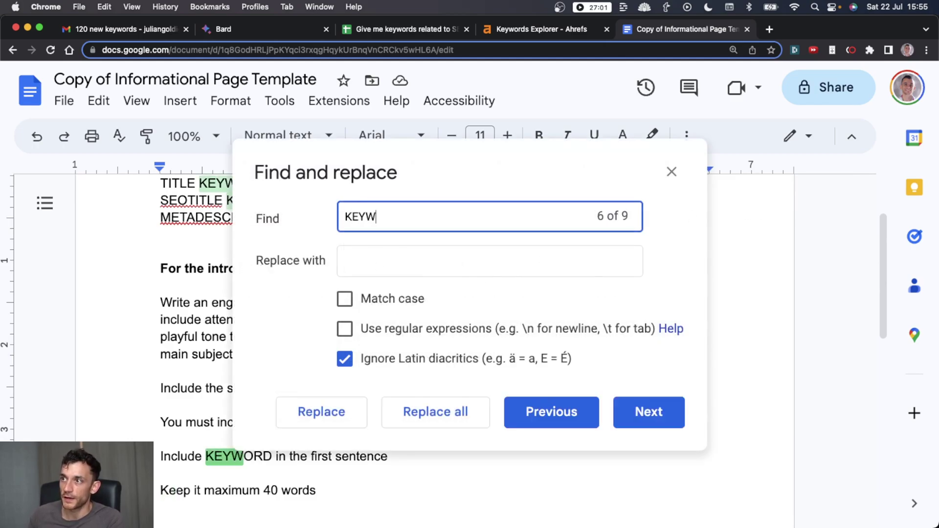
pyautogui.press('Tab')
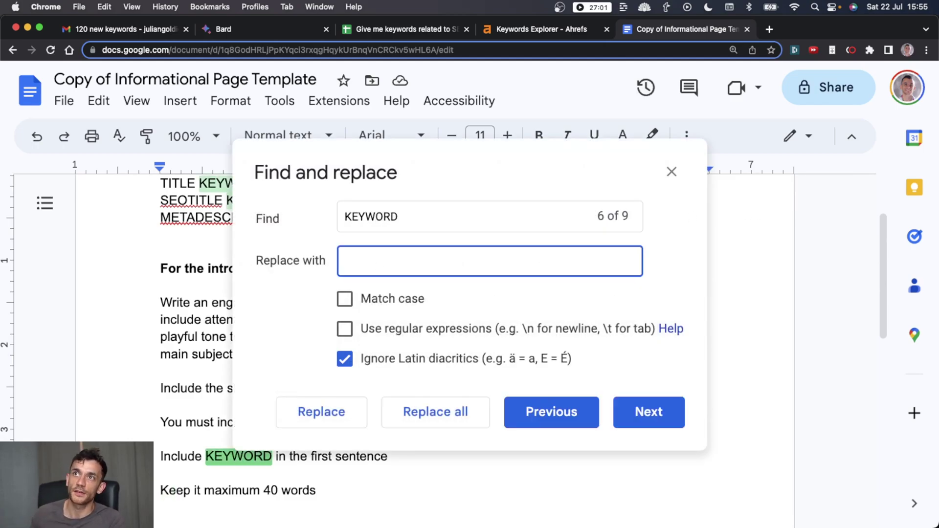
# Step: Copy SEO Manchester from Bard's keyword table and replace every KEYWORD with it
pyautogui.click(159, 29)
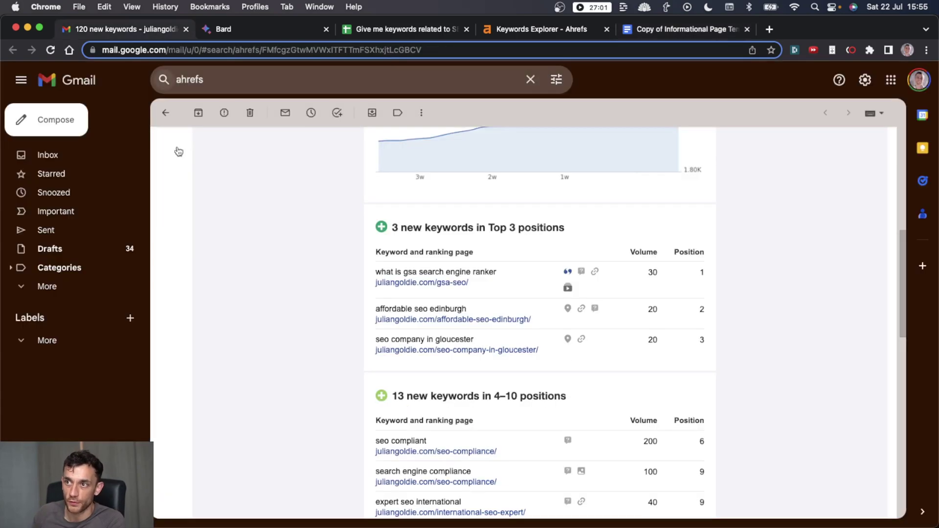
pyautogui.hotkey('ctrl', 'Tab')
pyautogui.moveTo(239, 147); pyautogui.dragTo(310, 149)
pyautogui.press('super+c')
pyautogui.click(650, 33)
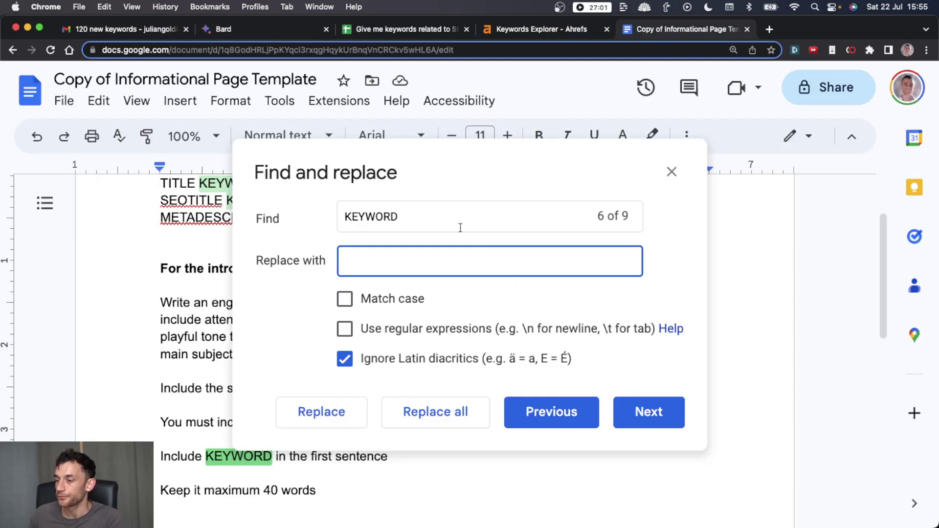
pyautogui.press('super+v')
pyautogui.click(442, 412)
pyautogui.press('Escape')
# Step: Select the TITLE, SEOTITLE and meta description lines in the template
pyautogui.scroll(-4, 457, 391)
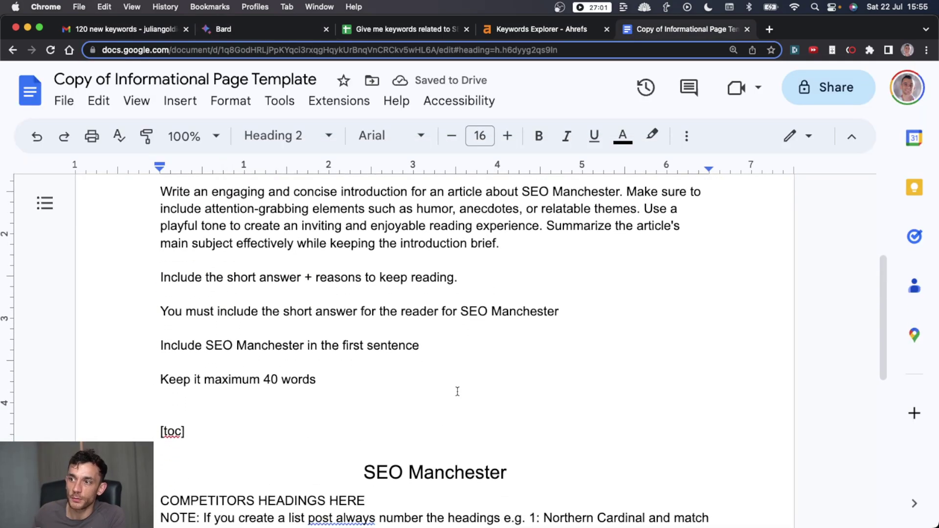
pyautogui.scroll(-15, 457, 392)
pyautogui.scroll(20, 343, 318)
pyautogui.moveTo(154, 277); pyautogui.dragTo(390, 306)
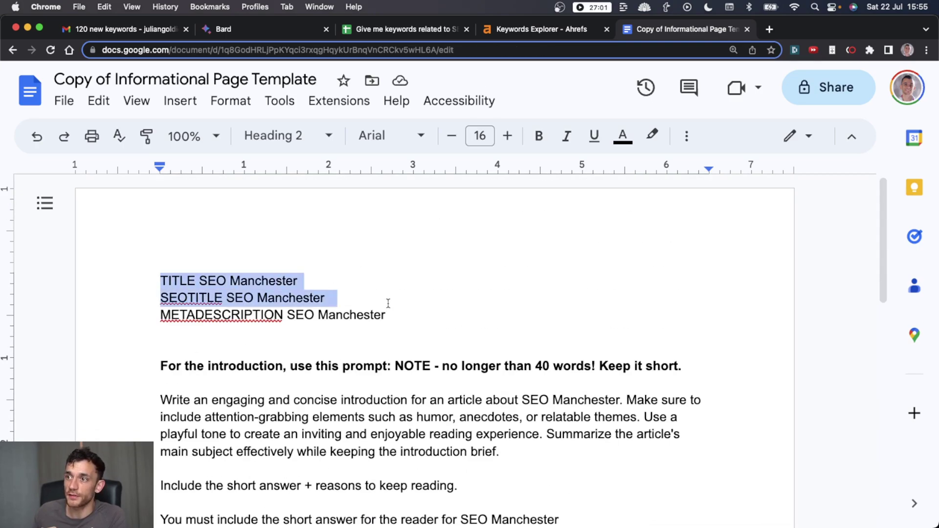
pyautogui.moveTo(160, 276); pyautogui.dragTo(391, 314)
pyautogui.click(310, 298)
# Step: Rewrite the SEOTITLE line as 'Best SEO Agency in Manchester'
pyautogui.click(161, 298)
pyautogui.hotkey('alt', 'Right')
pyautogui.hotkey('alt', 'BackSpace')
pyautogui.write('Best')
pyautogui.hotkey('alt', 'Right')
pyautogui.write('Agency in')
pyautogui.click(350, 298)
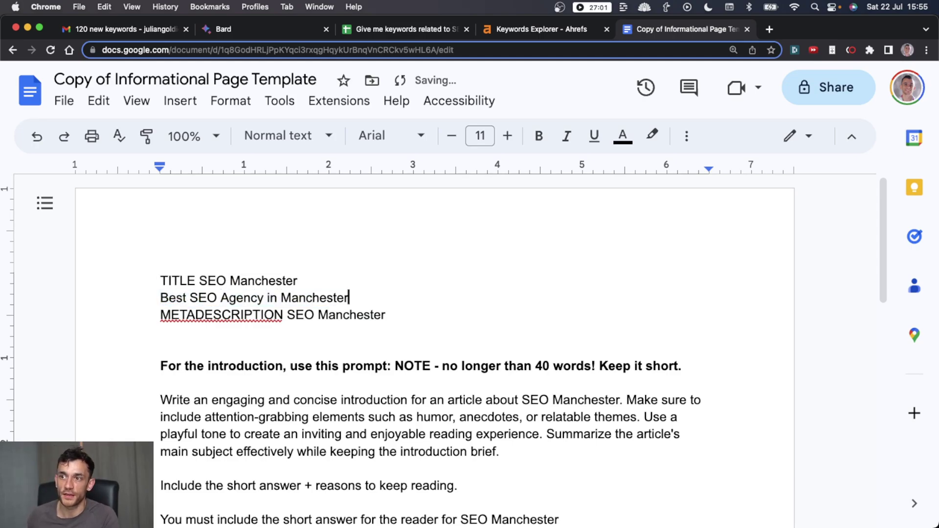
# Step: Replace the TITLE line with '10 Best SEO Agencies in Manchester [2023]'
pyautogui.click(162, 280)
pyautogui.hotkey('shift', 'alt', 'Right')
pyautogui.hotkey('shift', 'alt', 'Right')
pyautogui.hotkey('shift', 'alt', 'Right')
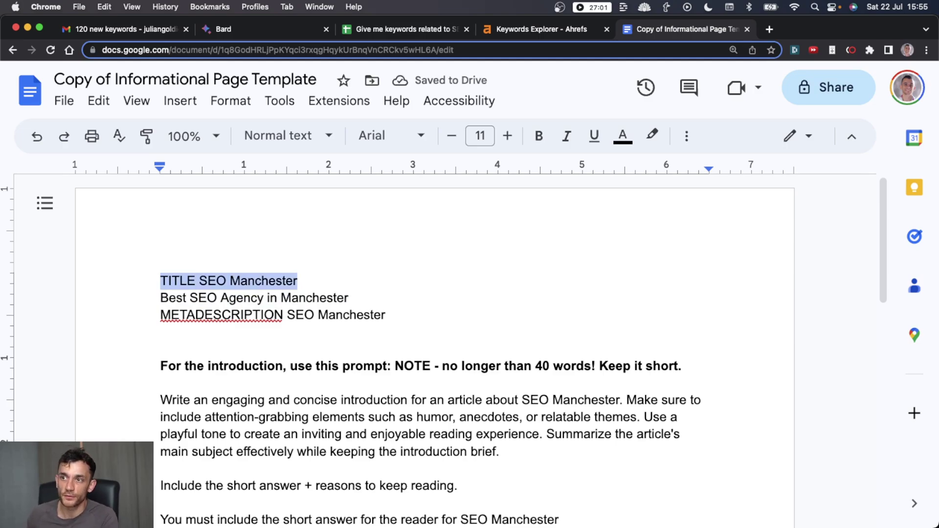
pyautogui.press('super+v')
pyautogui.moveTo(122, 267); pyautogui.dragTo(442, 275)
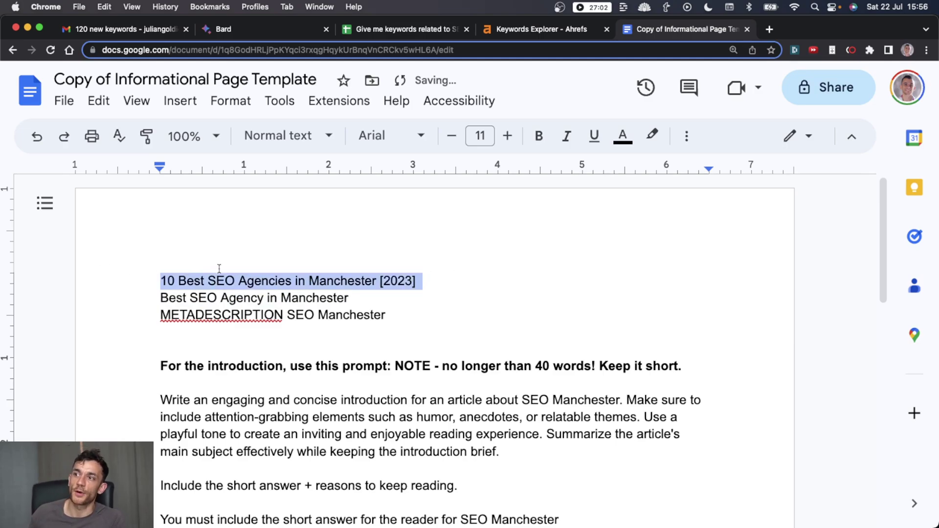
pyautogui.click(132, 303)
pyautogui.moveTo(138, 271); pyautogui.dragTo(448, 271)
# Step: Select the METADESCRIPTION line
pyautogui.doubleClick(162, 315)
pyautogui.moveTo(162, 314); pyautogui.dragTo(433, 321)
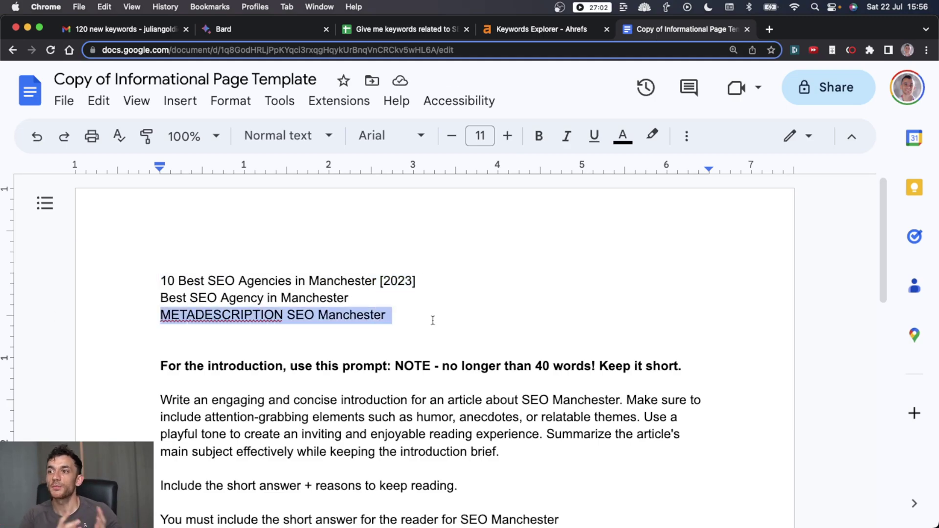
pyautogui.moveTo(416, 345); pyautogui.dragTo(553, 399)
pyautogui.scroll(-5, 306, 278)
pyautogui.scroll(2, 307, 278)
pyautogui.click(330, 274)
pyautogui.moveTo(157, 242); pyautogui.dragTo(361, 455)
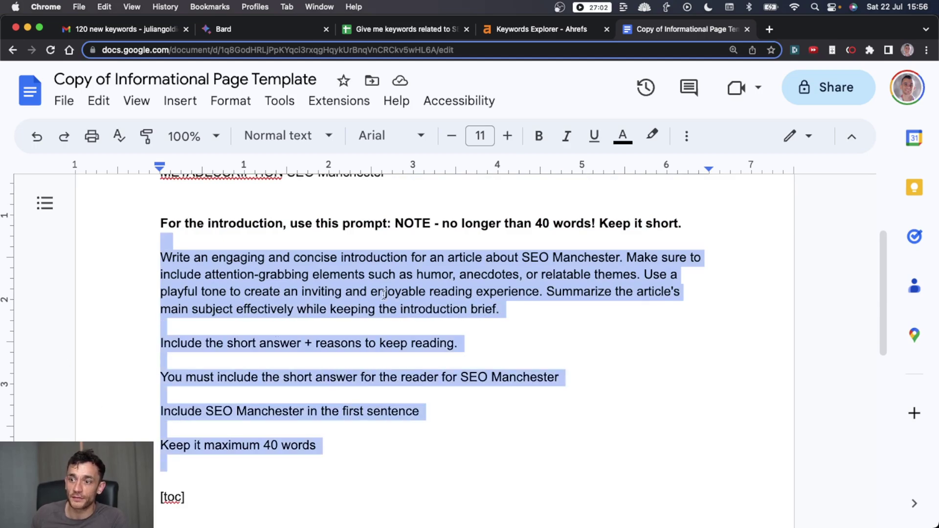
pyautogui.click(435, 332)
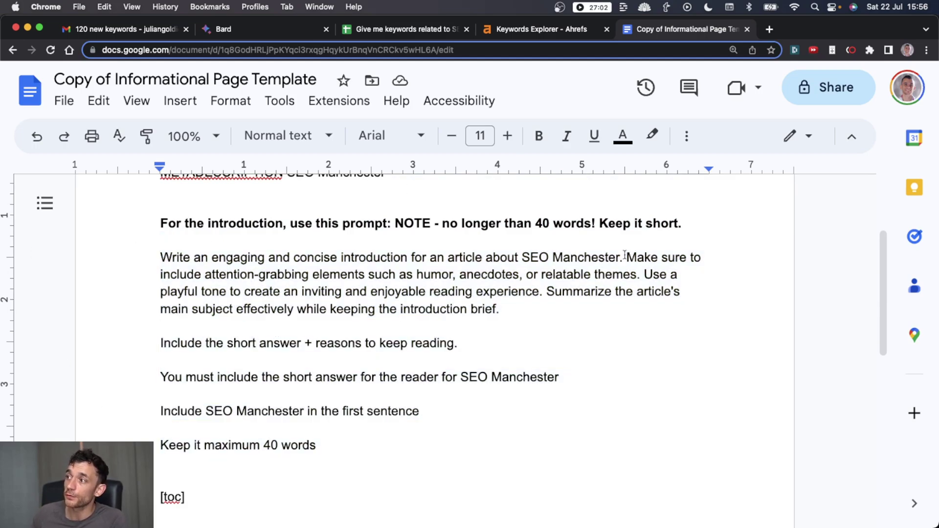
pyautogui.moveTo(619, 257); pyautogui.dragTo(523, 257)
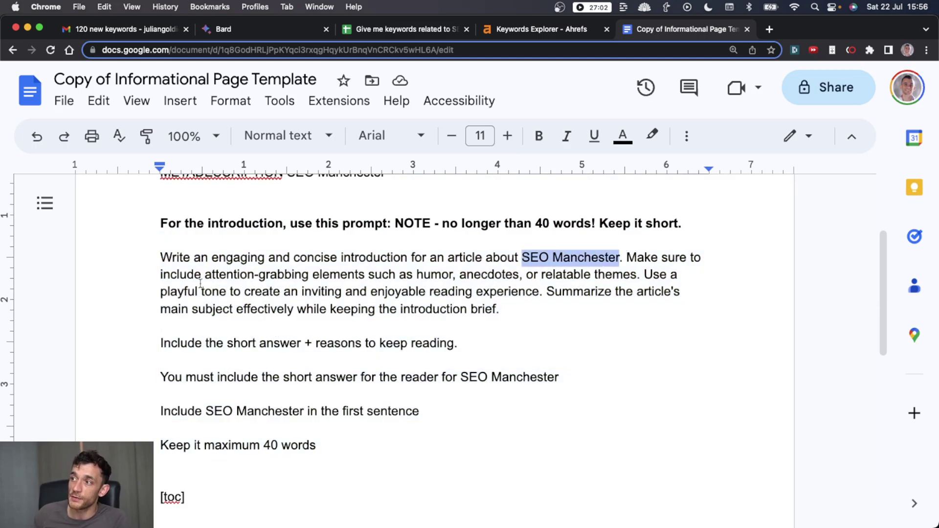
pyautogui.scroll(-3, 309, 302)
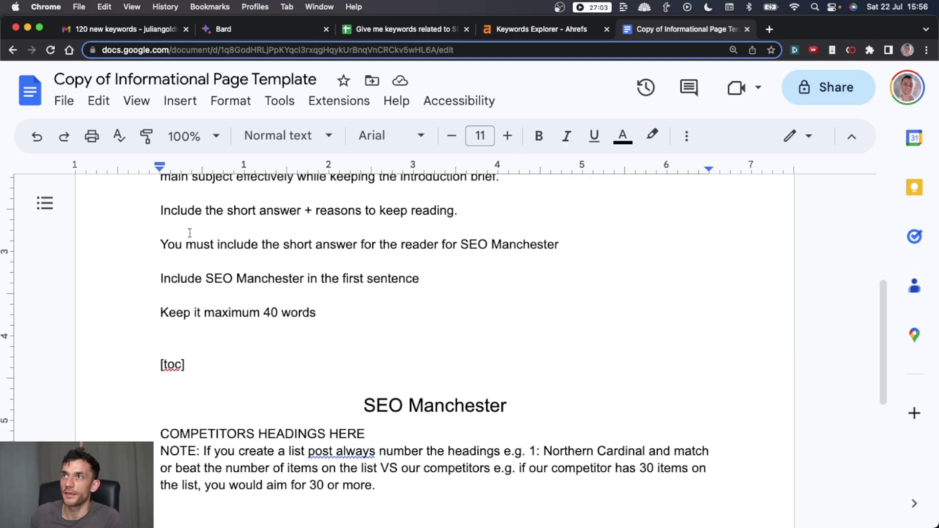
pyautogui.moveTo(137, 331); pyautogui.dragTo(214, 369)
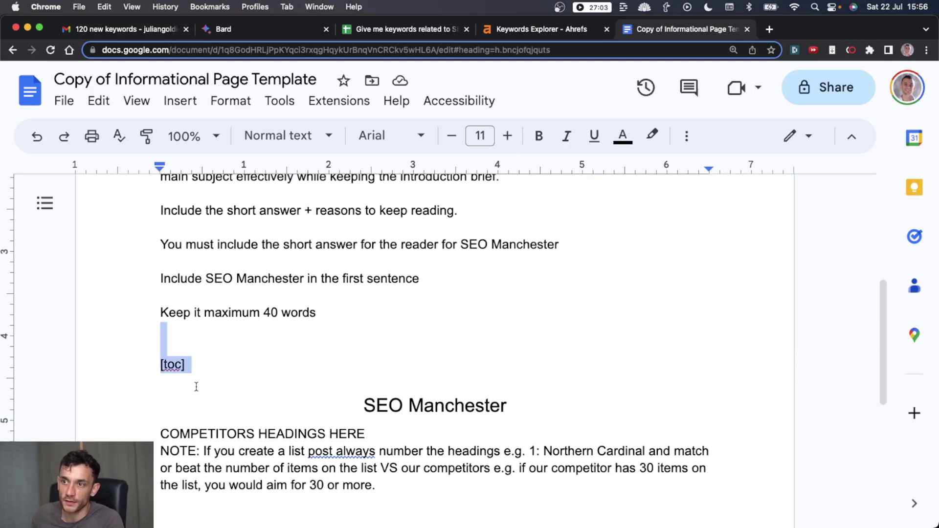
pyautogui.click(182, 379)
pyautogui.moveTo(162, 341); pyautogui.dragTo(172, 377)
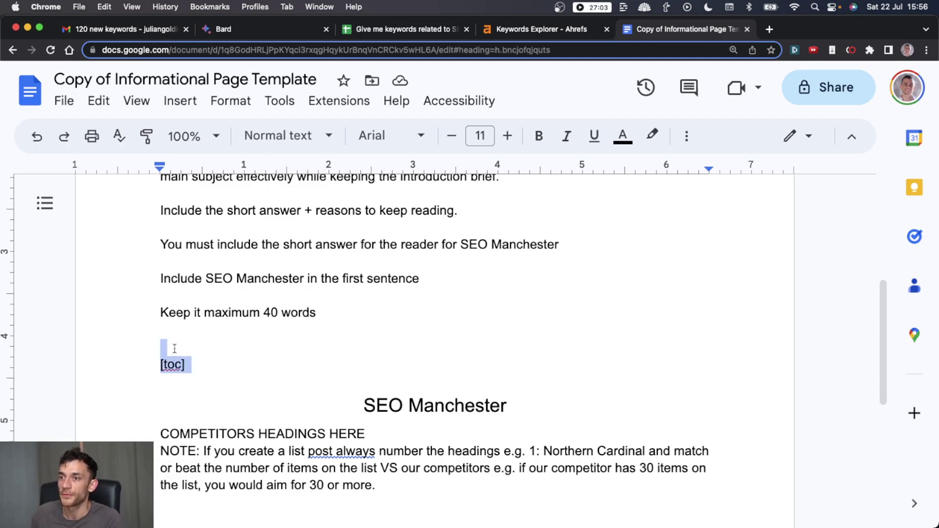
pyautogui.moveTo(172, 348); pyautogui.dragTo(210, 376)
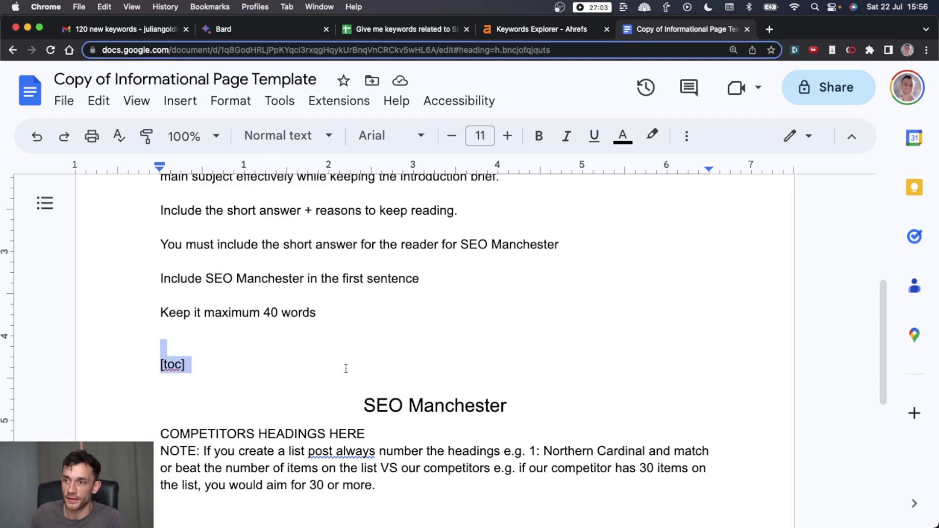
pyautogui.scroll(-3, 346, 368)
pyautogui.moveTo(260, 284); pyautogui.dragTo(466, 392)
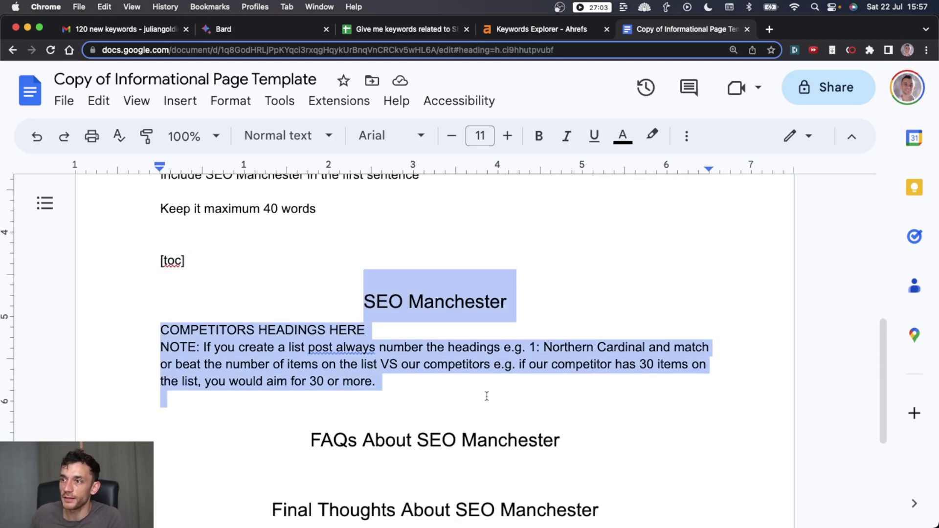
pyautogui.click(210, 347)
pyautogui.moveTo(121, 330); pyautogui.dragTo(443, 337)
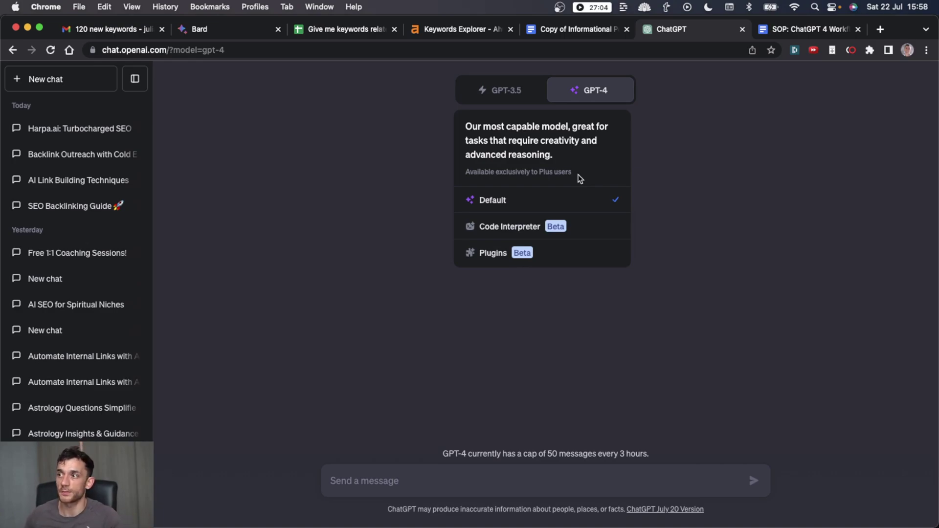
# Step: Switch GPT-4 to Plugins with WebPilot, paste the outline prompt and set its keyword to 'seo manchester'
pyautogui.click(553, 253)
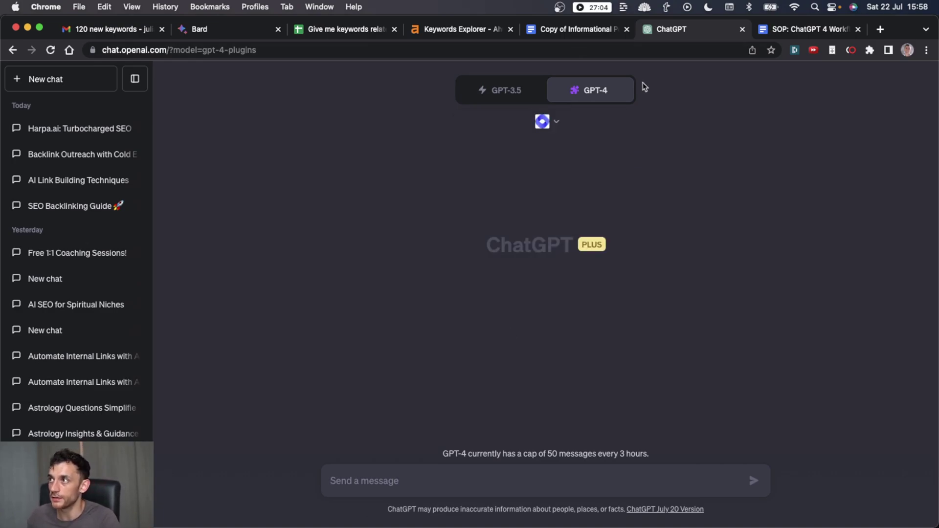
pyautogui.click(557, 122)
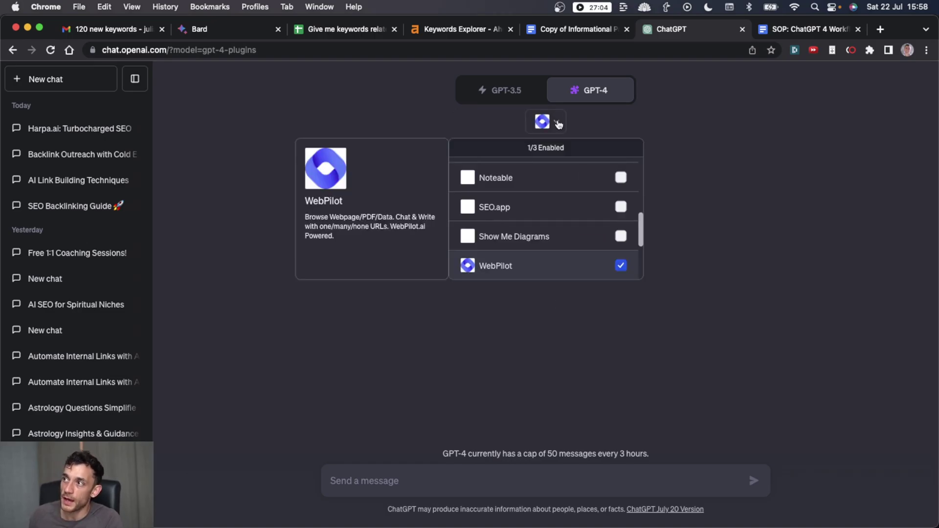
pyautogui.click(452, 477)
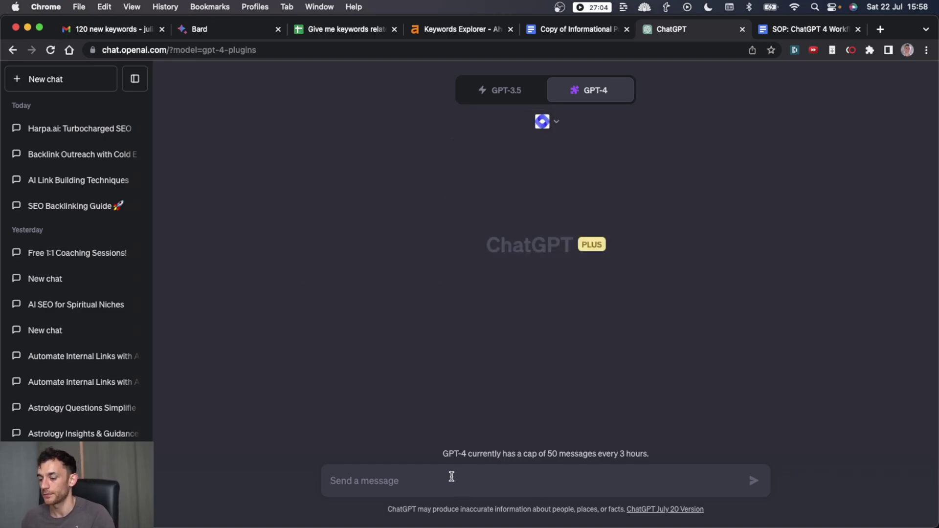
pyautogui.press('super+v')
pyautogui.press('super+Up')
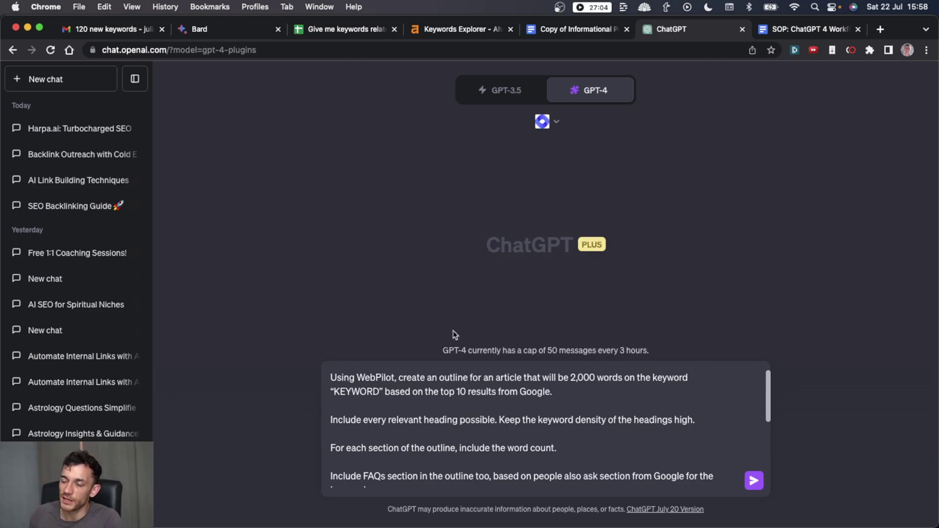
pyautogui.doubleClick(361, 393)
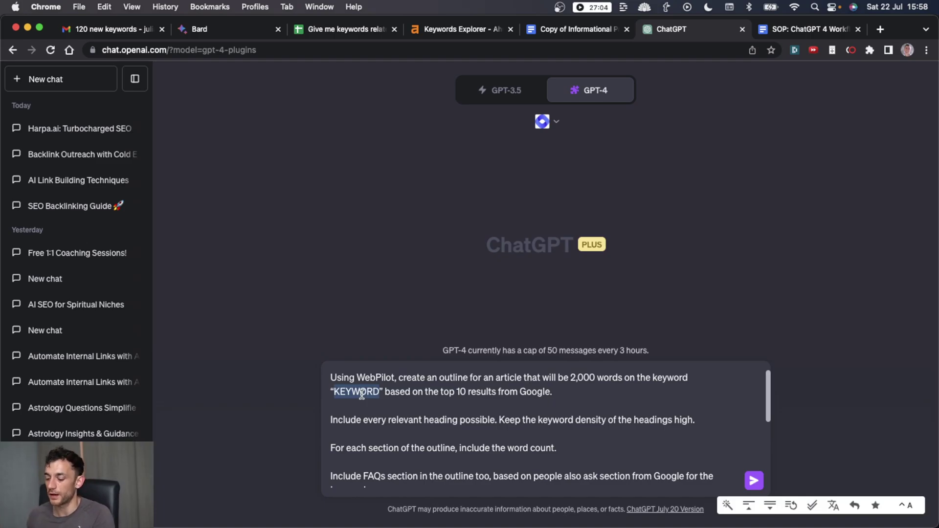
pyautogui.write('seo manchester')
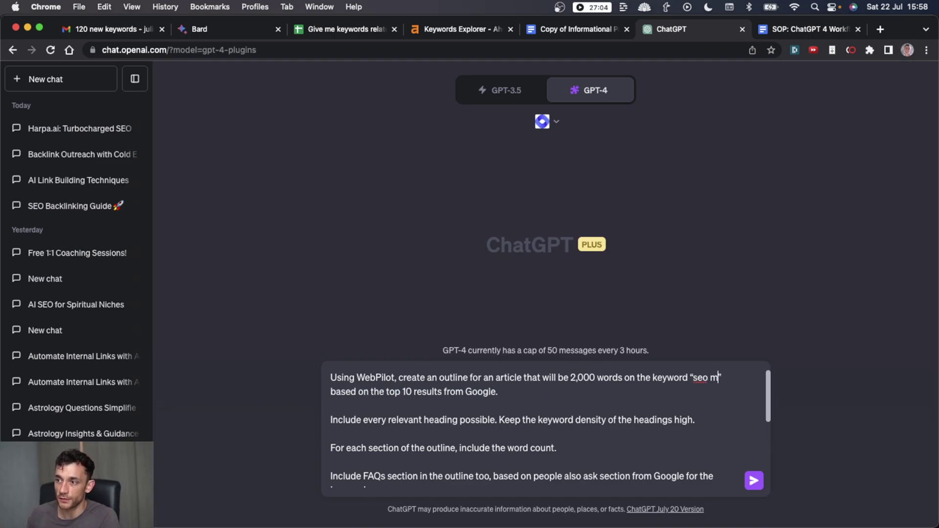
# Step: Review the prompt's lines and append the external links request at the end
pyautogui.scroll(-1, 420, 420)
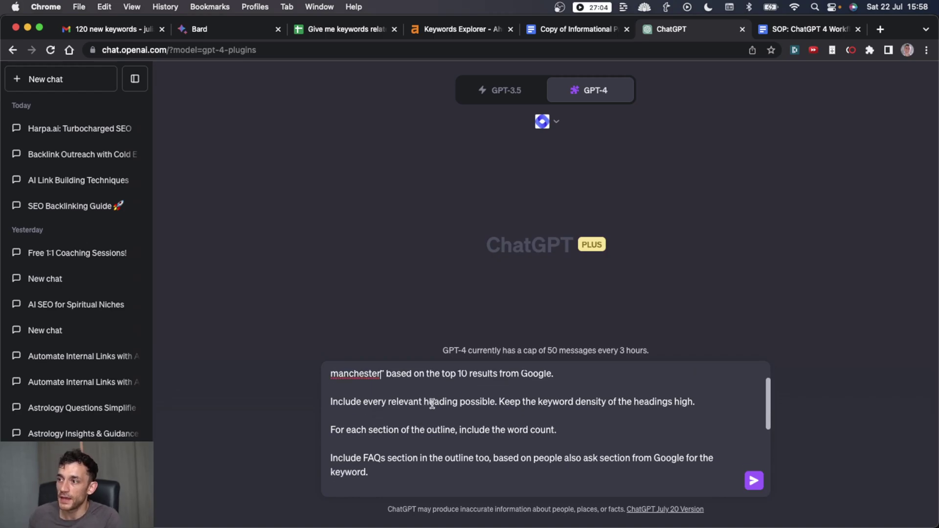
pyautogui.click(567, 370)
pyautogui.tripleClick(547, 368)
pyautogui.scroll(-1, 407, 443)
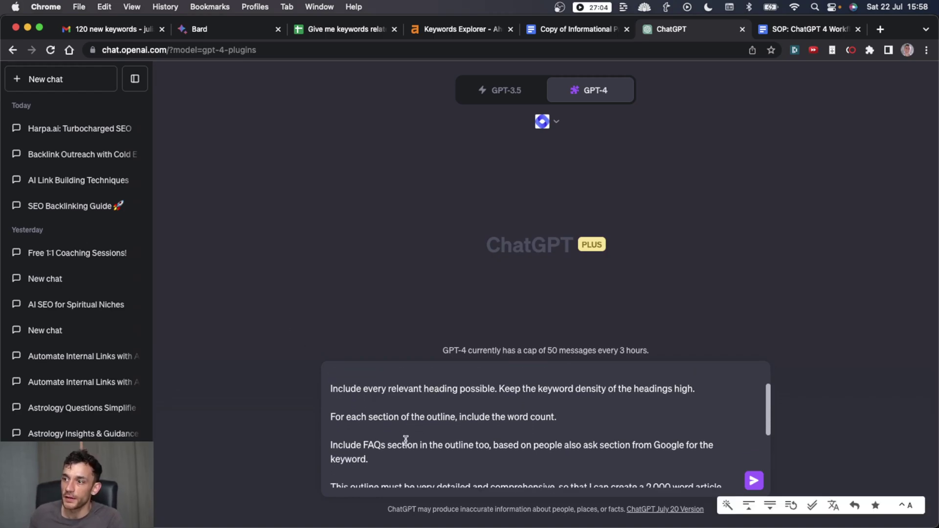
pyautogui.tripleClick(400, 387)
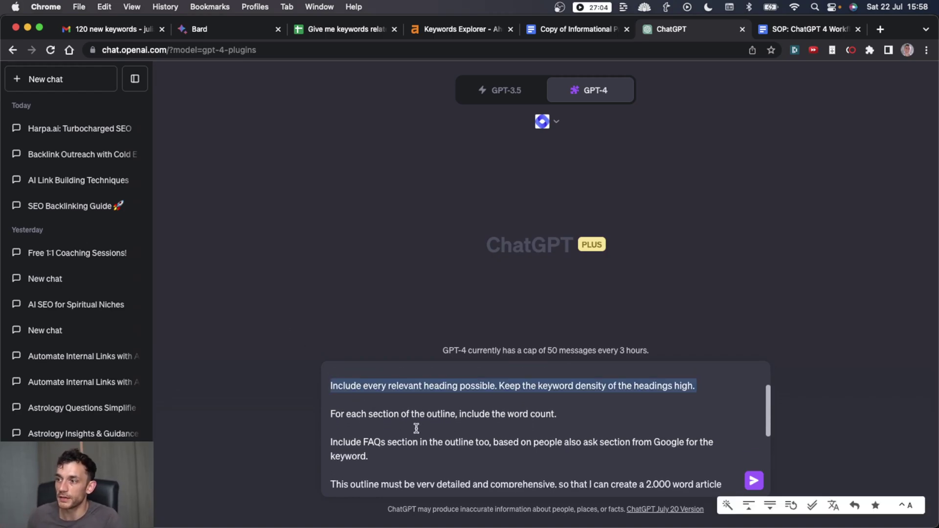
pyautogui.scroll(-4, 416, 429)
pyautogui.scroll(-1, 417, 428)
pyautogui.click(380, 387)
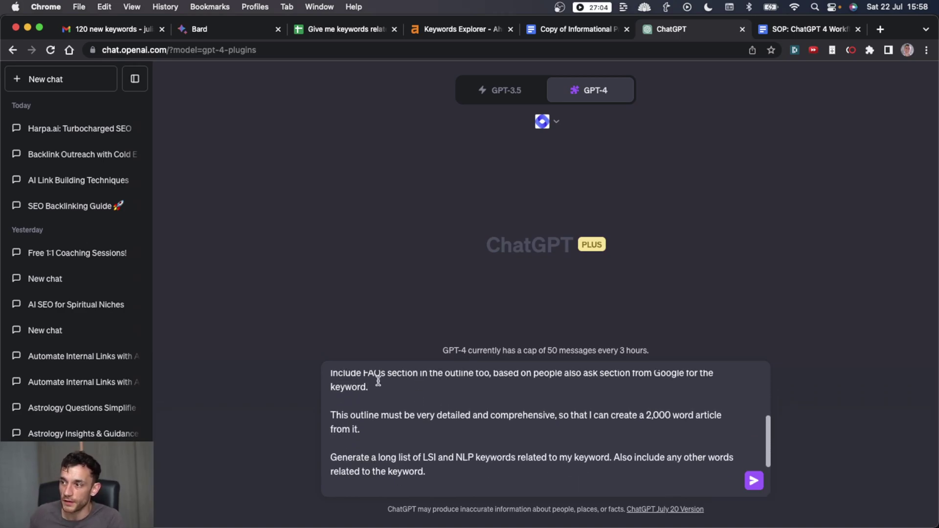
pyautogui.click(469, 427)
pyautogui.write('Give me a list of 3 relevant external links to include and the recommended anchor text. Make sure they’re not competing articles.')
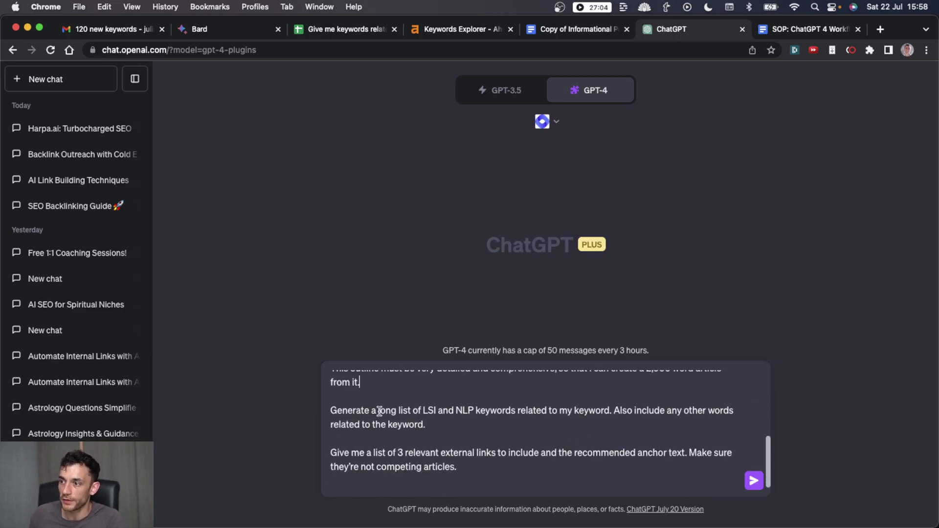
pyautogui.press('Return')
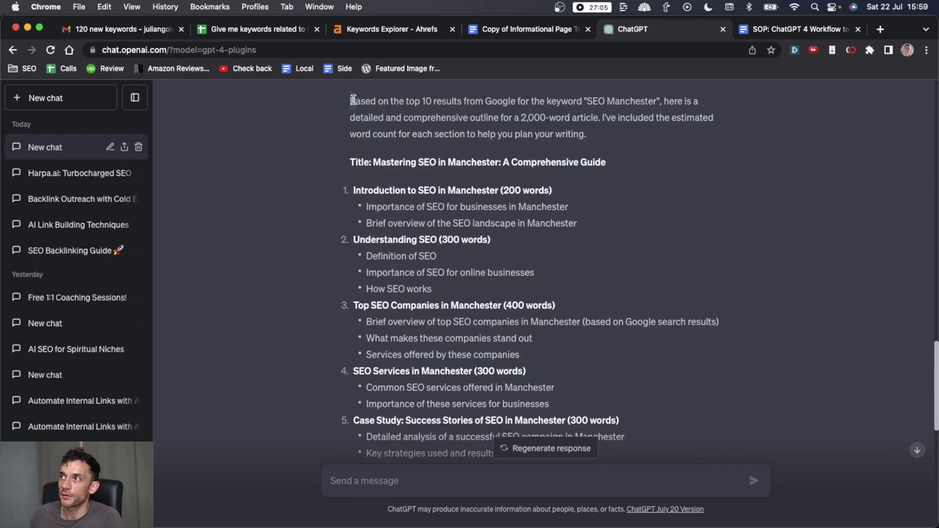
pyautogui.moveTo(350, 101); pyautogui.dragTo(607, 137)
pyautogui.moveTo(587, 101); pyautogui.dragTo(647, 104)
pyautogui.click(462, 221)
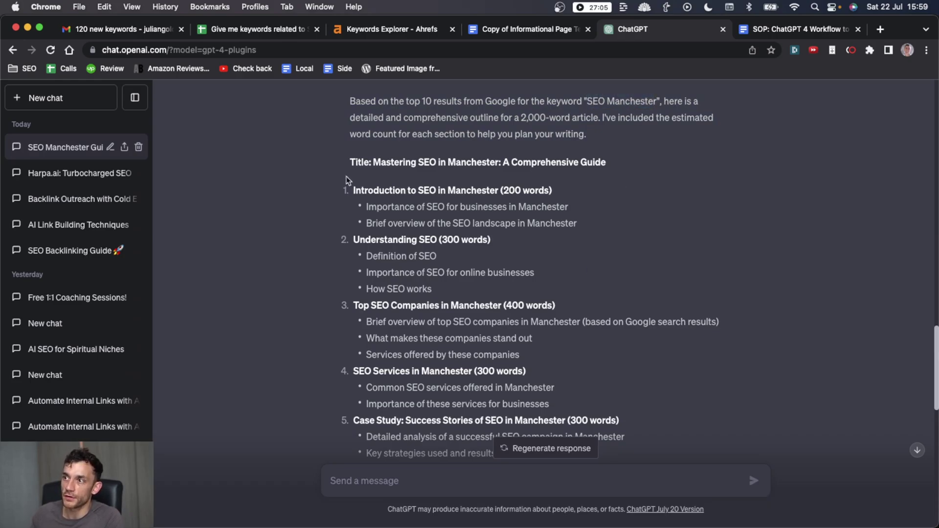
pyautogui.moveTo(351, 189); pyautogui.dragTo(562, 403)
pyautogui.scroll(-6, 566, 391)
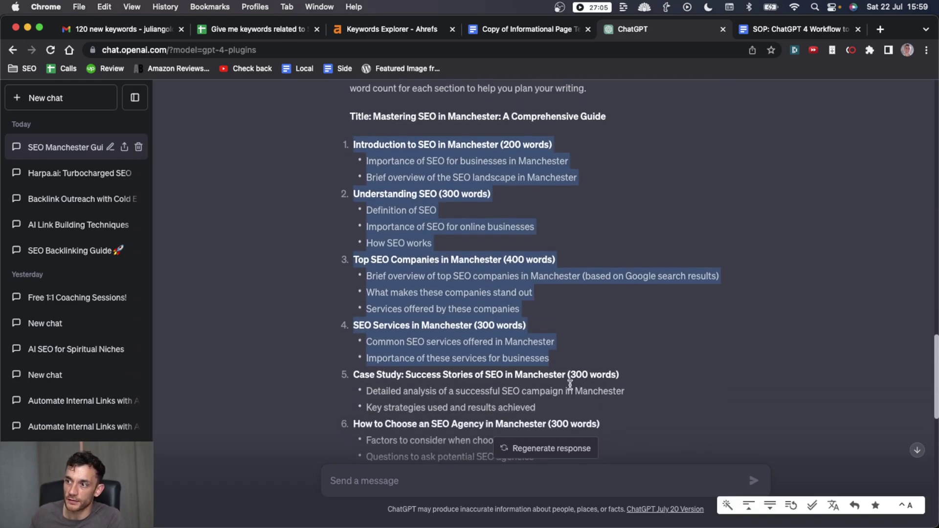
pyautogui.scroll(-1, 432, 348)
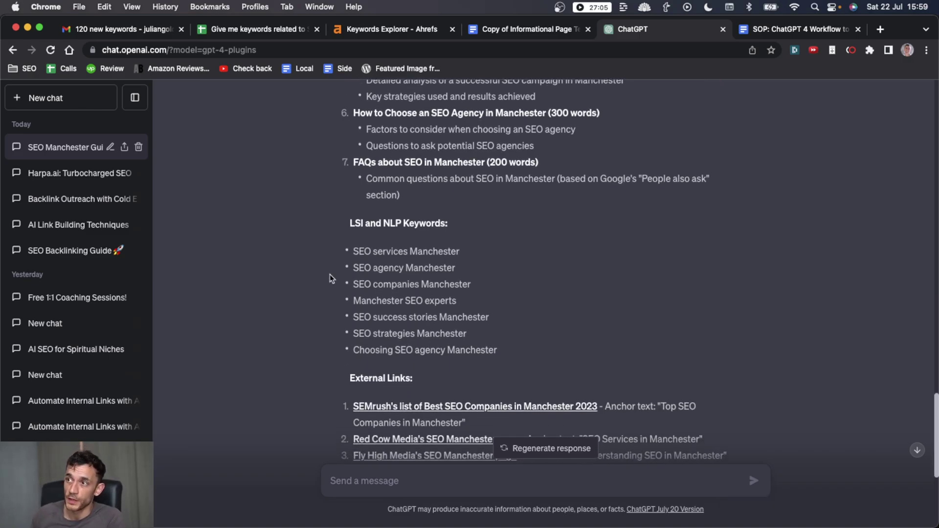
pyautogui.keyDown('shift'); pyautogui.click(538, 338); pyautogui.keyUp('shift')
pyautogui.click(539, 338)
pyautogui.keyDown('shift'); pyautogui.click(362, 223); pyautogui.keyUp('shift')
pyautogui.keyDown('shift'); pyautogui.click(433, 250); pyautogui.keyUp('shift')
pyautogui.click(433, 251)
pyautogui.moveTo(499, 349); pyautogui.dragTo(350, 223)
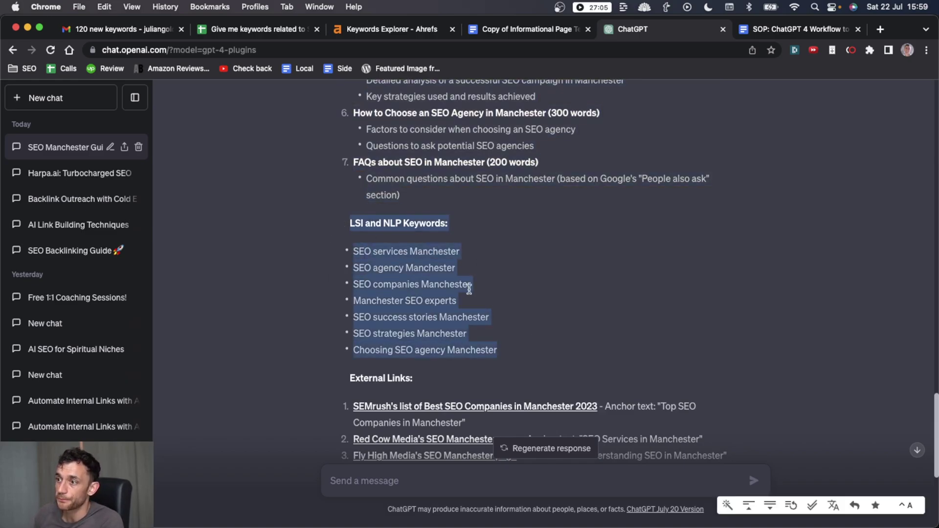
pyautogui.scroll(-5, 467, 289)
pyautogui.moveTo(349, 136); pyautogui.dragTo(668, 215)
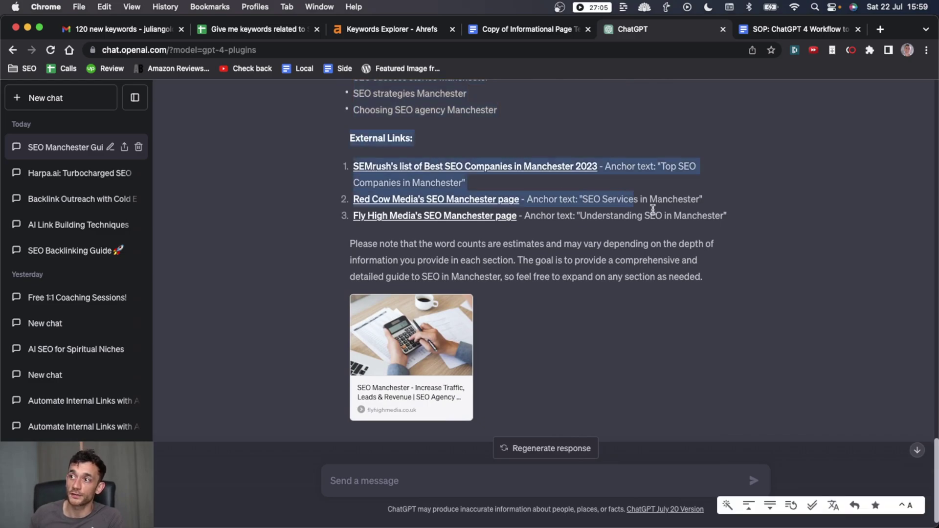
pyautogui.moveTo(726, 222); pyautogui.dragTo(354, 150)
pyautogui.click(605, 203)
pyautogui.scroll(3, 453, 352)
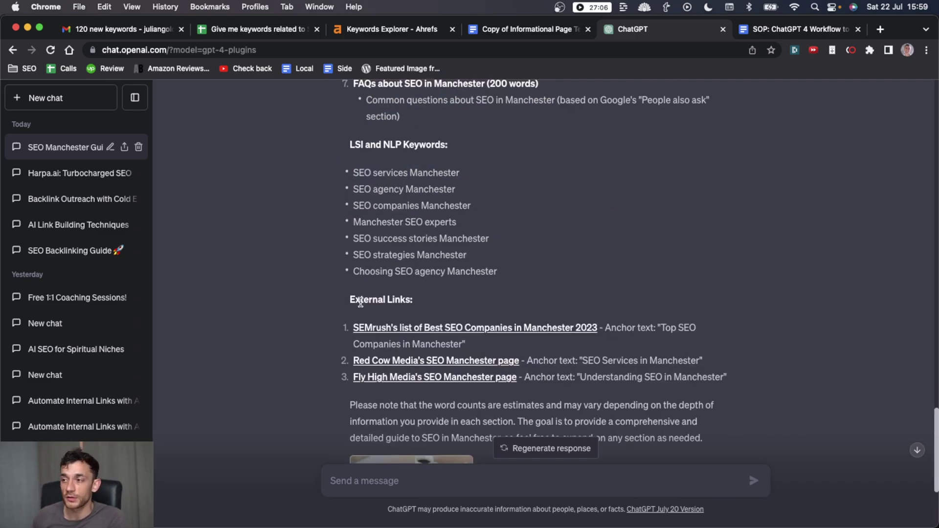
pyautogui.scroll(4, 477, 304)
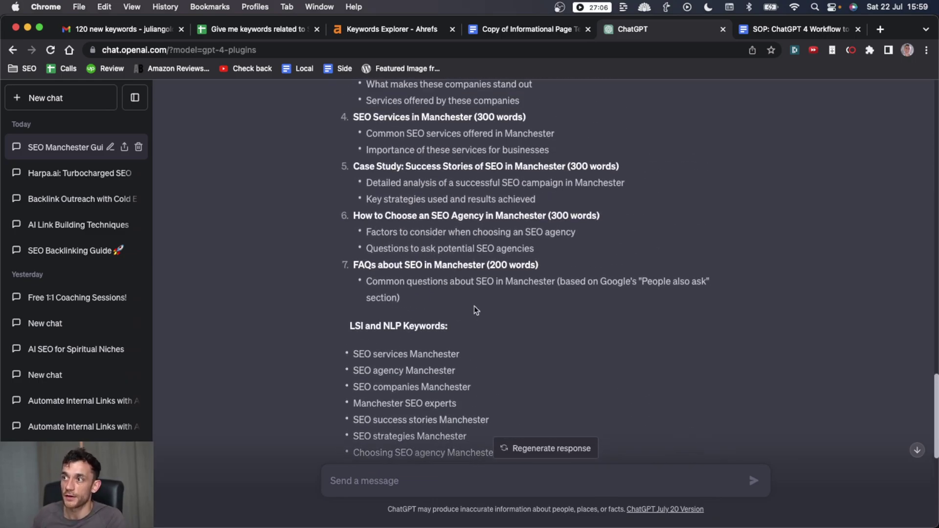
pyautogui.scroll(2, 445, 215)
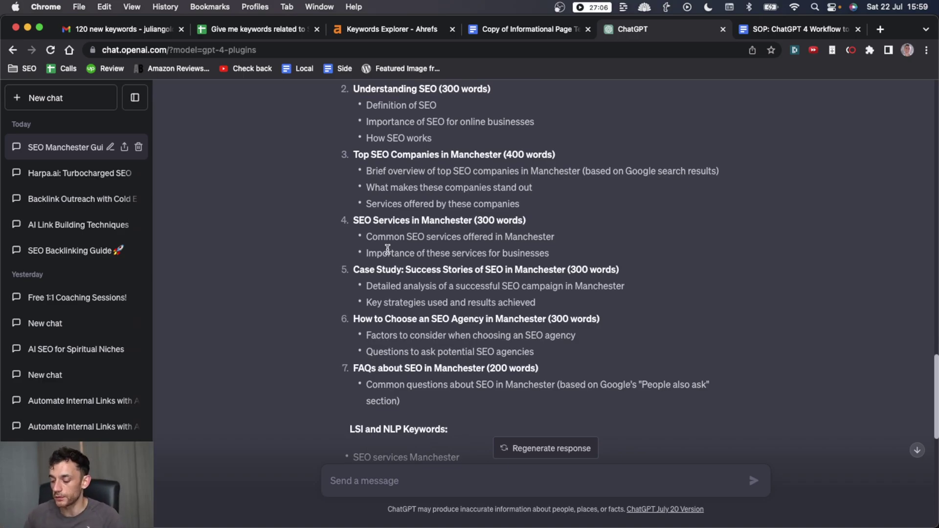
pyautogui.press('super+shift+b')
pyautogui.scroll(1, 385, 250)
pyautogui.scroll(2, 383, 274)
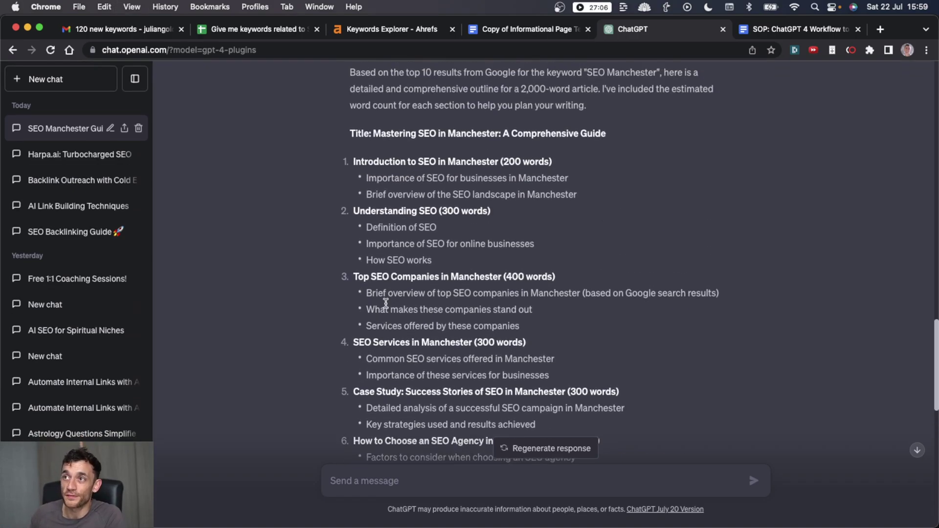
pyautogui.press('super+4')
# Step: Compare the template's SEO Manchester heading with the ChatGPT outline
pyautogui.scroll(-5, 378, 415)
pyautogui.tripleClick(377, 414)
pyautogui.scroll(-4, 595, 380)
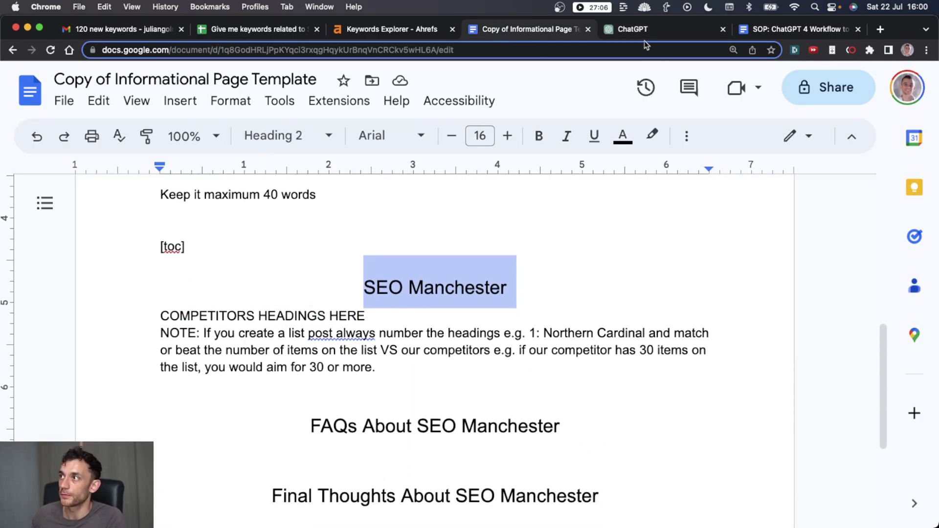
pyautogui.press('super+5')
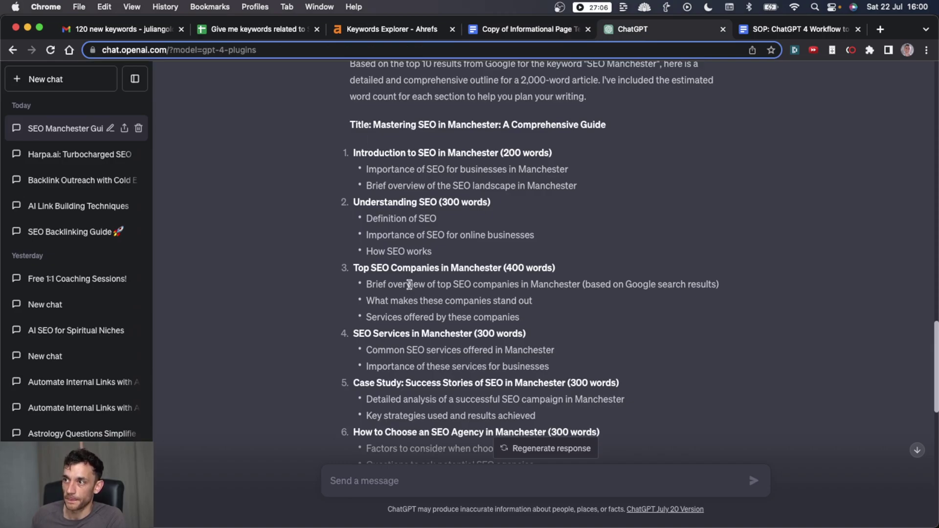
pyautogui.press('super+4')
pyautogui.click(273, 286)
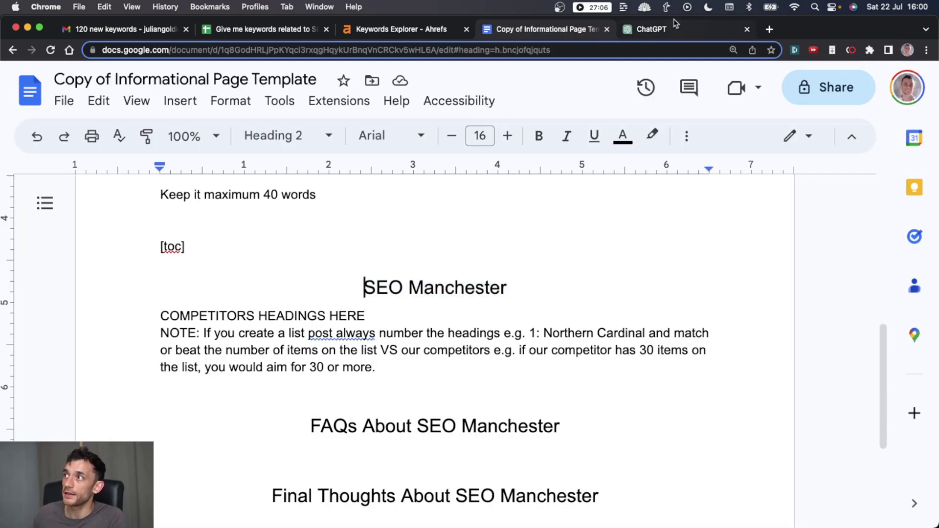
pyautogui.press('super+5')
# Step: Mark the outline's Understanding SEO, Top SEO Companies, SEO Services in Manchester and Case Study sections
pyautogui.moveTo(349, 202); pyautogui.dragTo(636, 268)
pyautogui.click(368, 253)
pyautogui.click(543, 288)
pyautogui.moveTo(353, 333); pyautogui.dragTo(591, 334)
pyautogui.click(491, 389)
pyautogui.moveTo(349, 380); pyautogui.dragTo(702, 399)
pyautogui.click(411, 280)
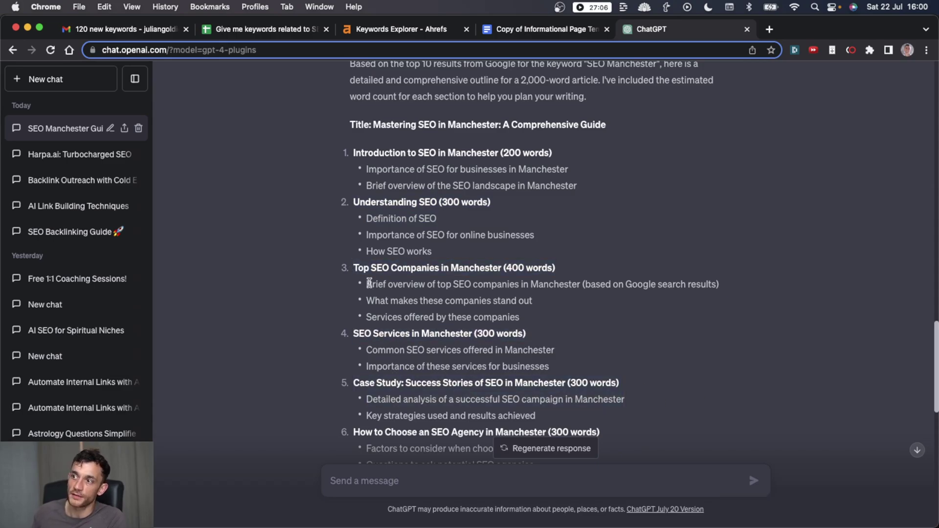
pyautogui.moveTo(521, 317); pyautogui.dragTo(362, 294)
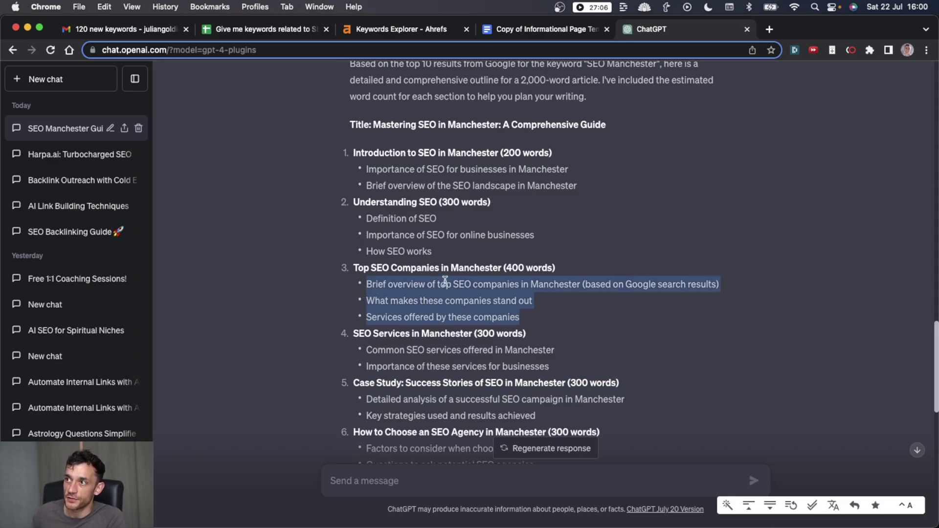
pyautogui.moveTo(433, 251); pyautogui.dragTo(350, 200)
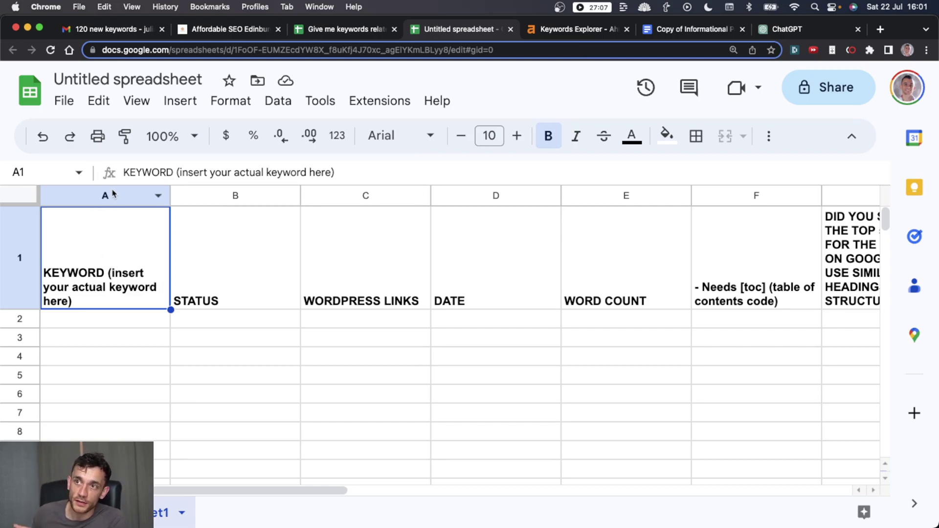
# Step: Go over the KEYWORD column and the rows where keywords are entered, from A2 down
pyautogui.click(114, 195)
pyautogui.click(116, 382)
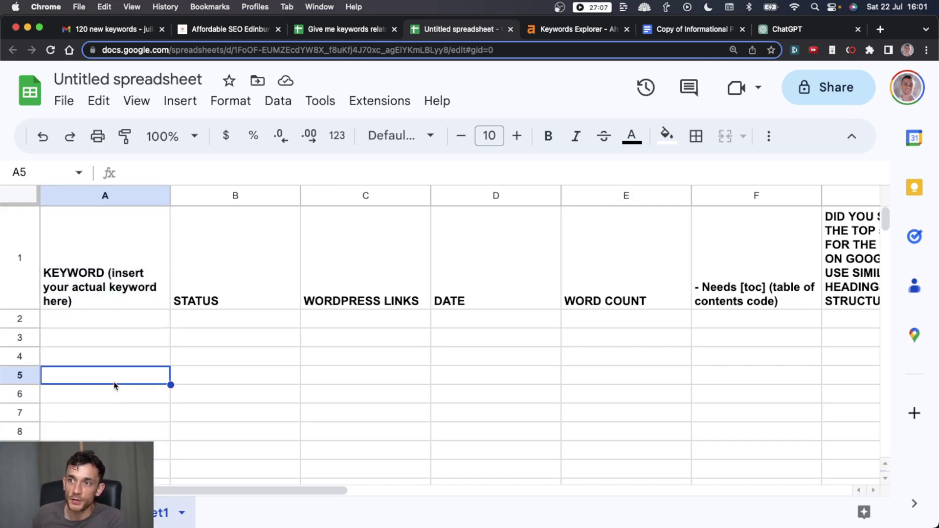
pyautogui.click(123, 326)
pyautogui.press('Down')
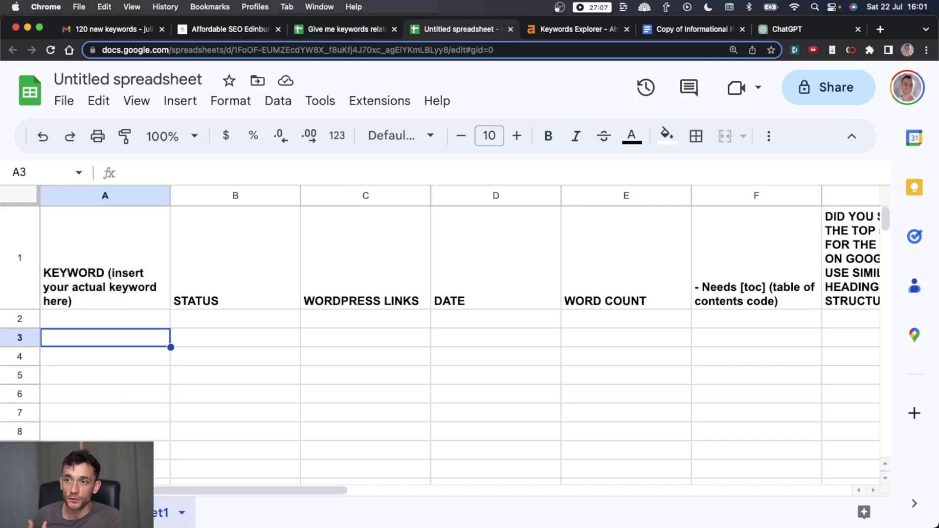
pyautogui.click(106, 325)
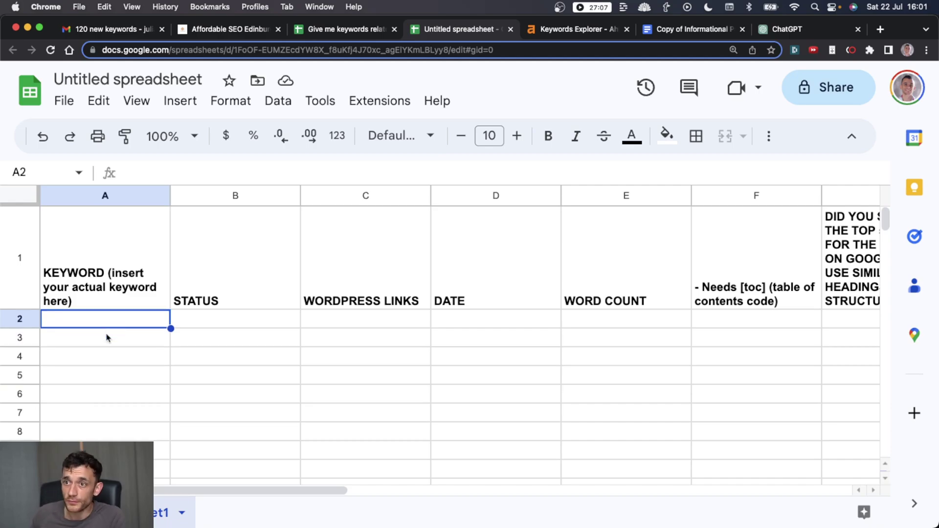
pyautogui.press('Down')
pyautogui.press('Up')
pyautogui.press('Up')
pyautogui.press('Down')
pyautogui.press('Down')
pyautogui.click(110, 361)
pyautogui.click(107, 380)
pyautogui.click(105, 323)
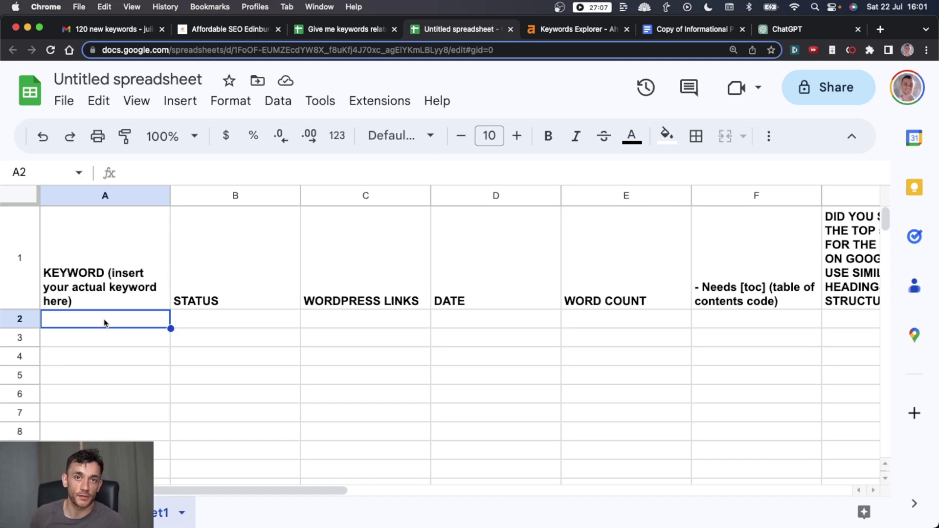
# Step: Review the STATUS, WORDPRESS LINKS, DATE and WORD COUNT columns
pyautogui.click(221, 336)
pyautogui.click(223, 328)
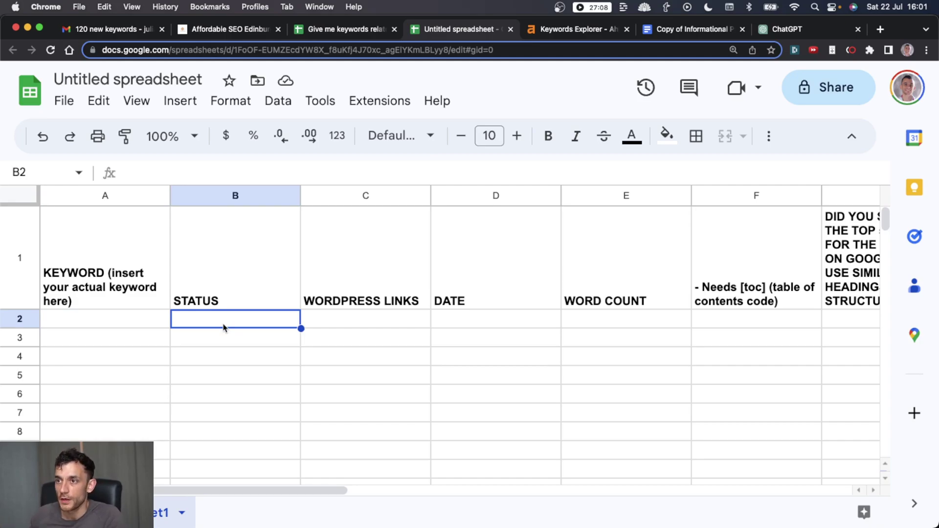
pyautogui.click(229, 294)
pyautogui.press('Right')
pyautogui.press('Left')
pyautogui.press('Right')
pyautogui.press('Down')
pyautogui.press('Up')
pyautogui.press('Down')
pyautogui.press('Up')
pyautogui.press('Down')
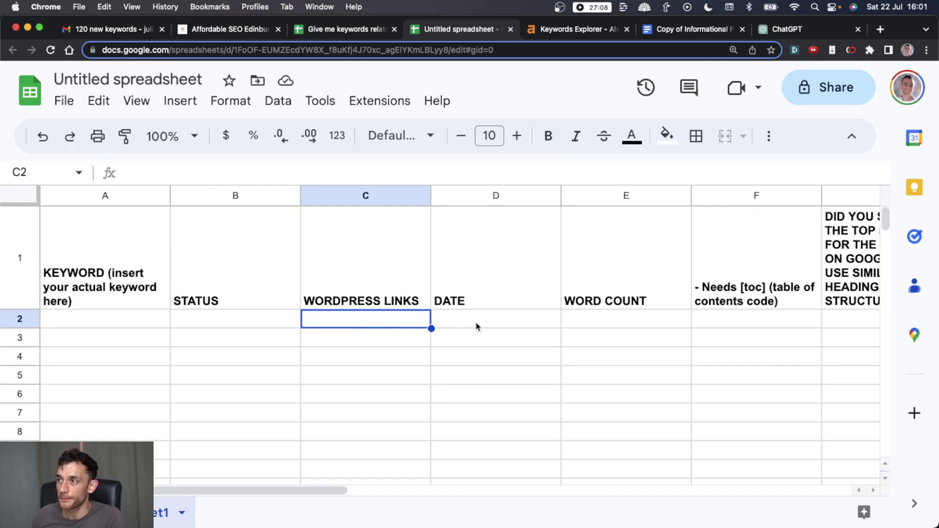
pyautogui.press('Right')
pyautogui.press('Right')
pyautogui.press('Right')
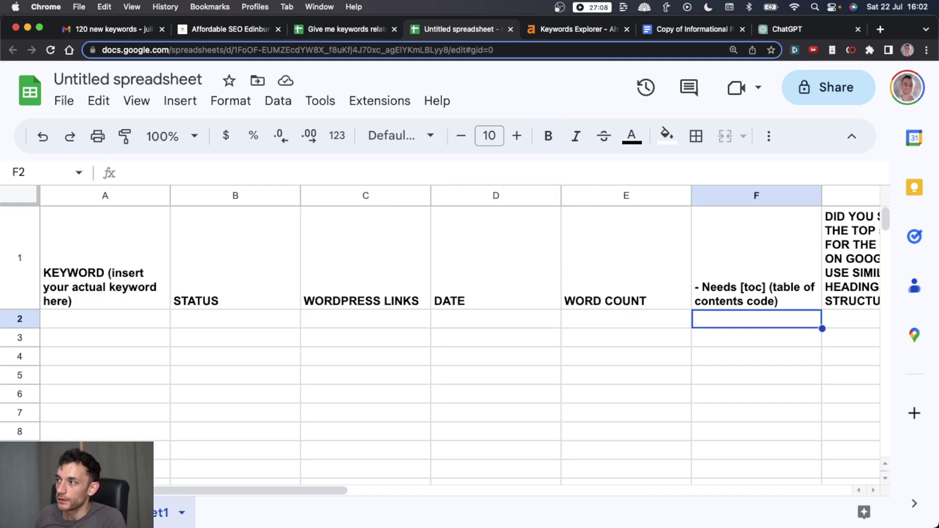
pyautogui.press('Right')
pyautogui.press('Right')
pyautogui.press('Right')
pyautogui.press('Left')
pyautogui.press('Left')
pyautogui.press('Left')
pyautogui.press('Left')
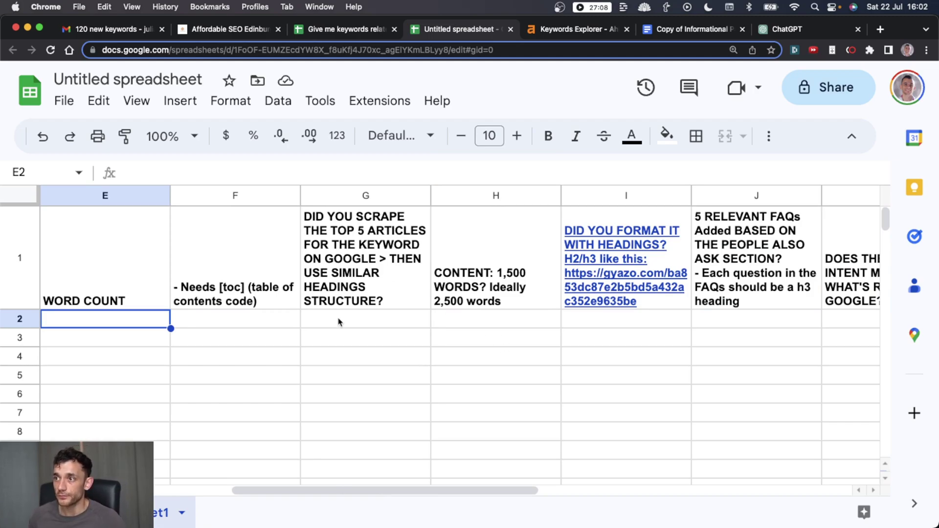
# Step: Read the [toc], headings-scrape and content-length requirement headers
pyautogui.click(275, 323)
pyautogui.click(350, 321)
pyautogui.press('Right')
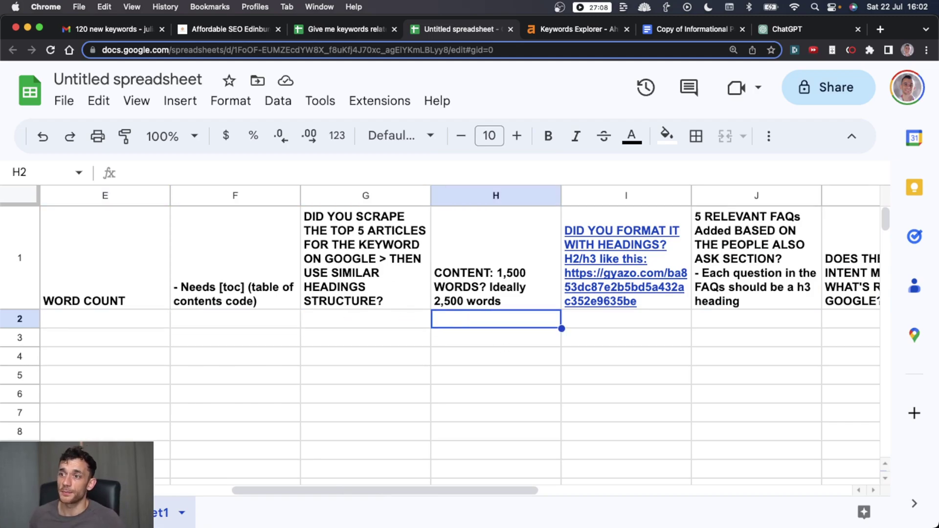
pyautogui.press('Left')
pyautogui.press('Left')
pyautogui.click(366, 319)
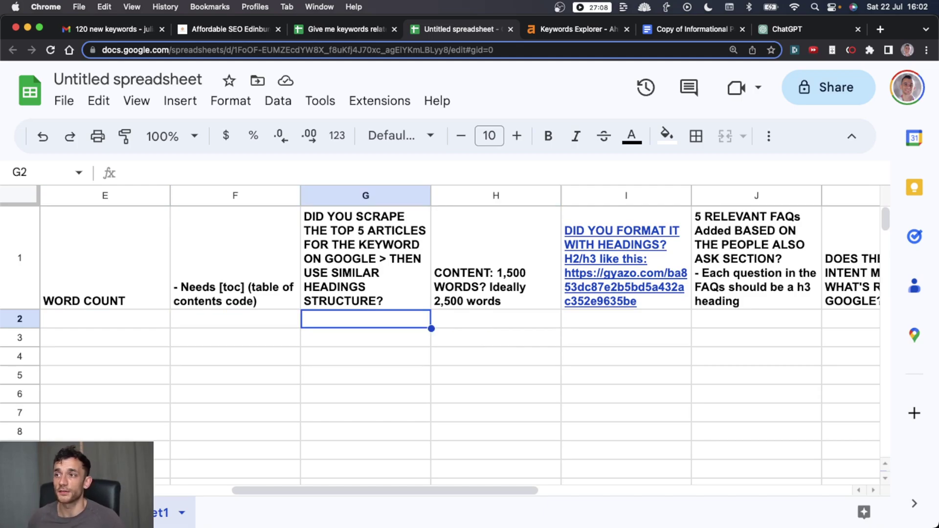
pyautogui.click(236, 258)
pyautogui.click(366, 258)
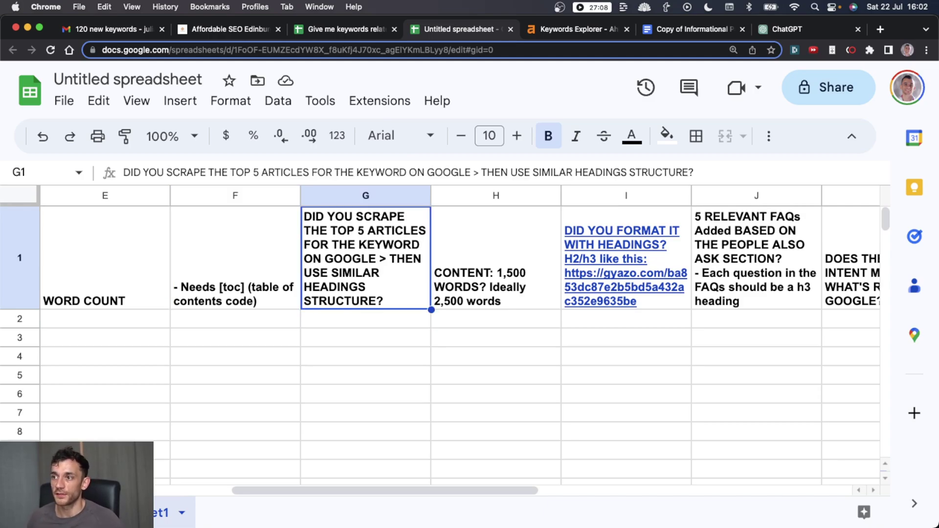
pyautogui.click(496, 258)
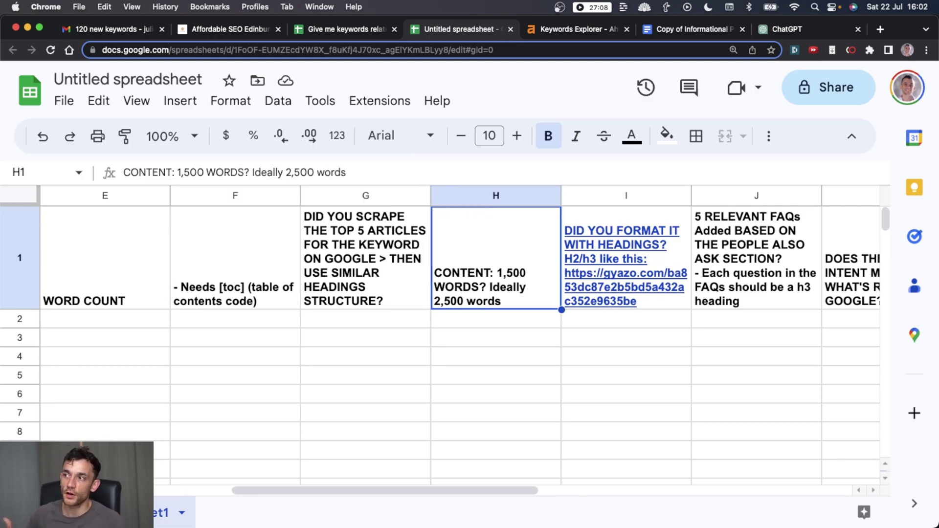
pyautogui.press('Right')
pyautogui.press('Left')
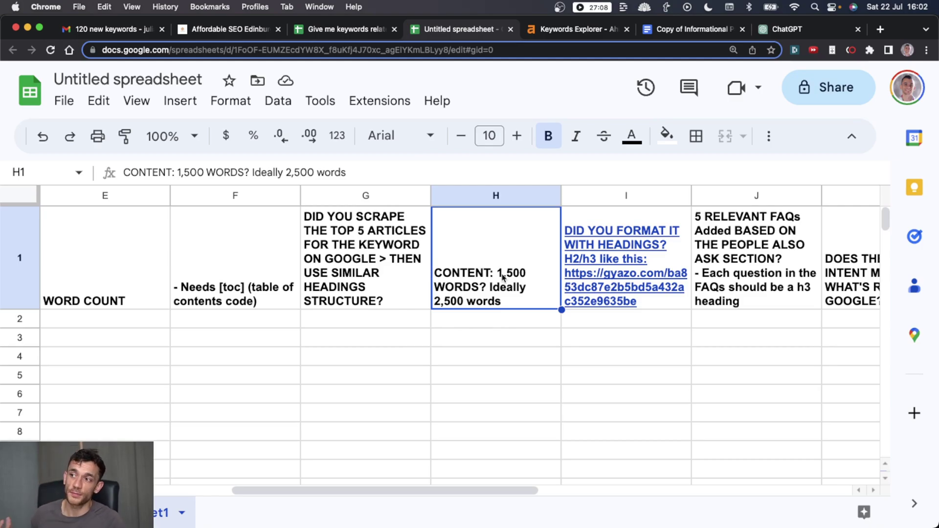
# Step: Glance at the Ahrefs keyword report email in Gmail and return to the checklist
pyautogui.click(124, 29)
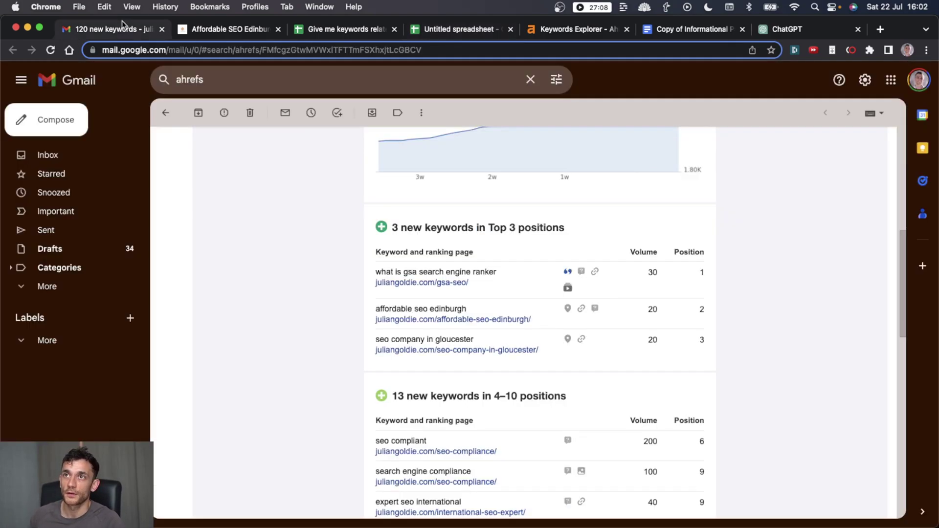
pyautogui.scroll(10, 566, 300)
pyautogui.scroll(-5, 545, 316)
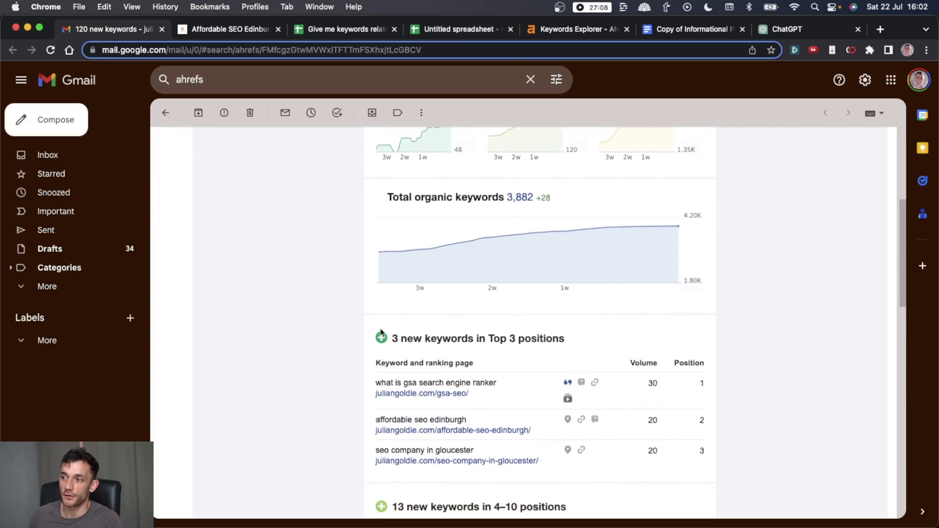
pyautogui.click(503, 30)
# Step: Step through the FAQ, headings, search-intent, SEO title and links headers, selecting column K
pyautogui.press('Right')
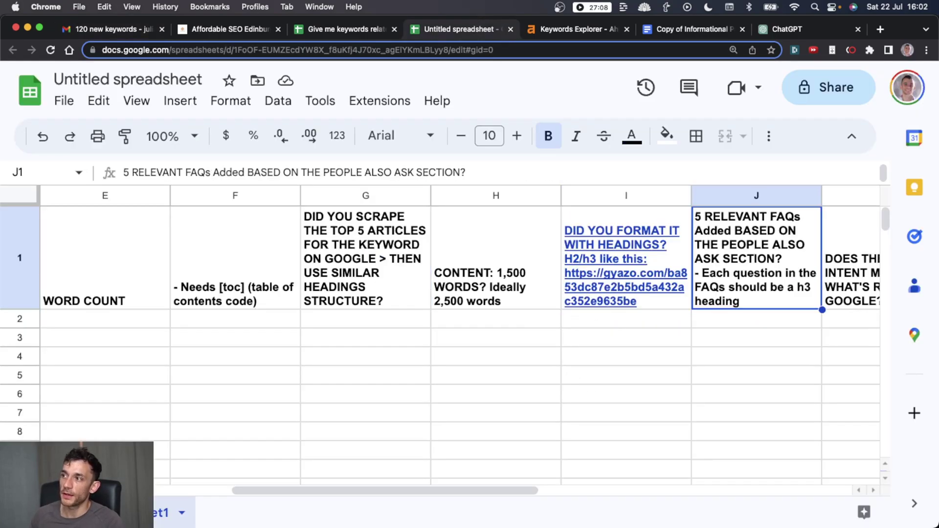
pyautogui.press('Left')
pyautogui.press('Left')
pyautogui.press('Right')
pyautogui.press('Right')
pyautogui.press('Left')
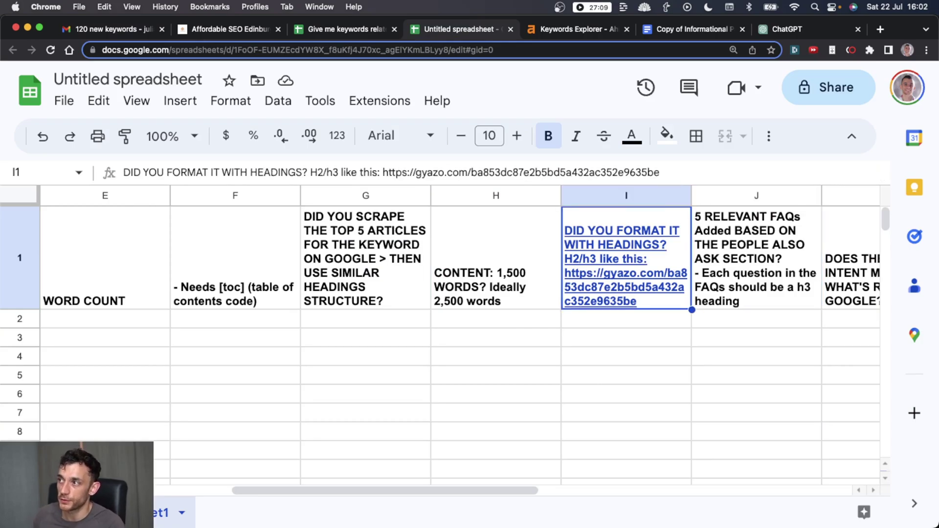
pyautogui.press('Right')
pyautogui.press('Right')
pyautogui.press('Right')
pyautogui.press('Right')
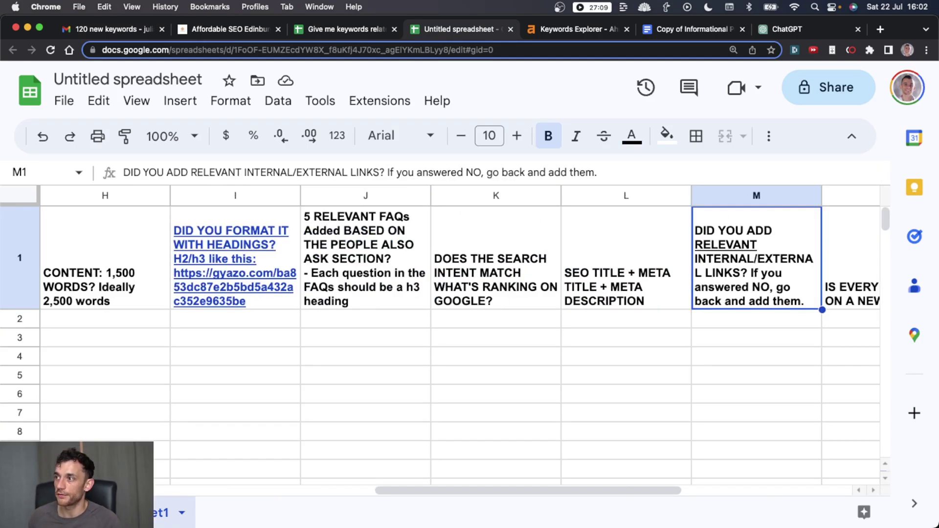
pyautogui.press('Left')
pyautogui.press('Left')
pyautogui.press('Left')
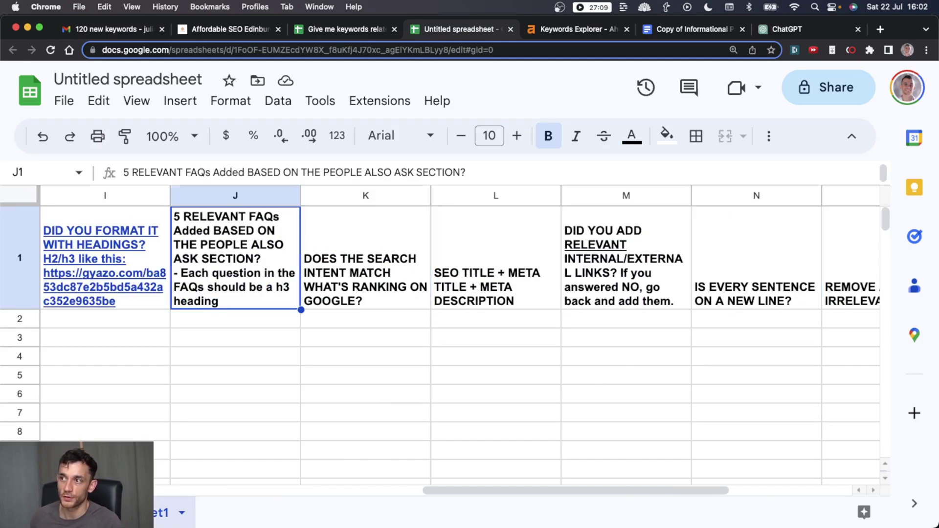
pyautogui.click(364, 196)
pyautogui.moveTo(460, 29); pyautogui.dragTo(628, 28)
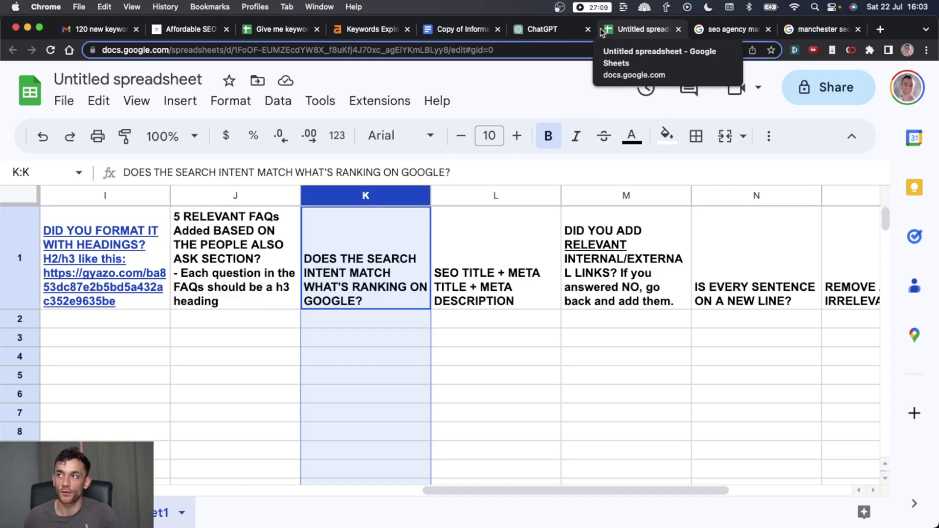
# Step: Flip between 'beautiful birds' and 'prettiest birds' results for the shared Chipper Birds page, then reopen the spreadsheet
pyautogui.hotkey('ctrl', 'Tab')
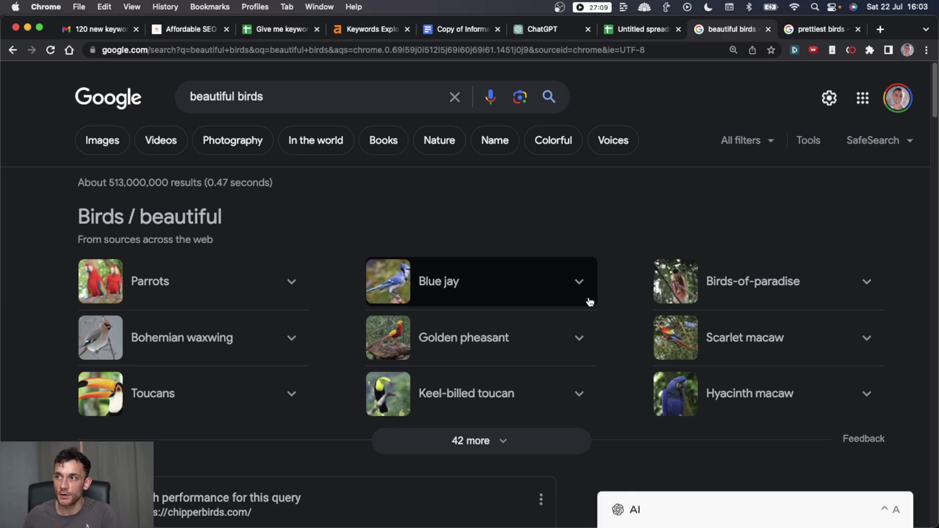
pyautogui.moveTo(282, 100); pyautogui.dragTo(53, 102)
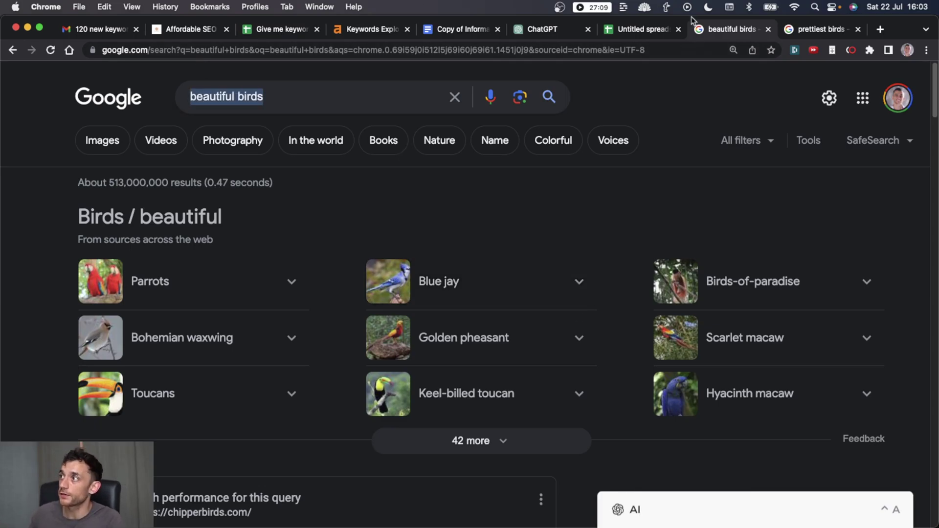
pyautogui.click(834, 30)
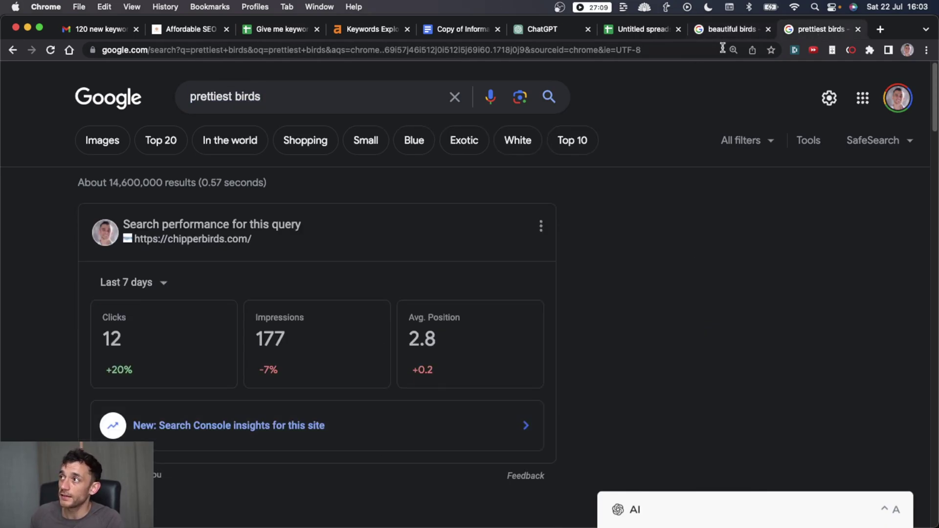
pyautogui.click(729, 30)
pyautogui.scroll(-10, 621, 401)
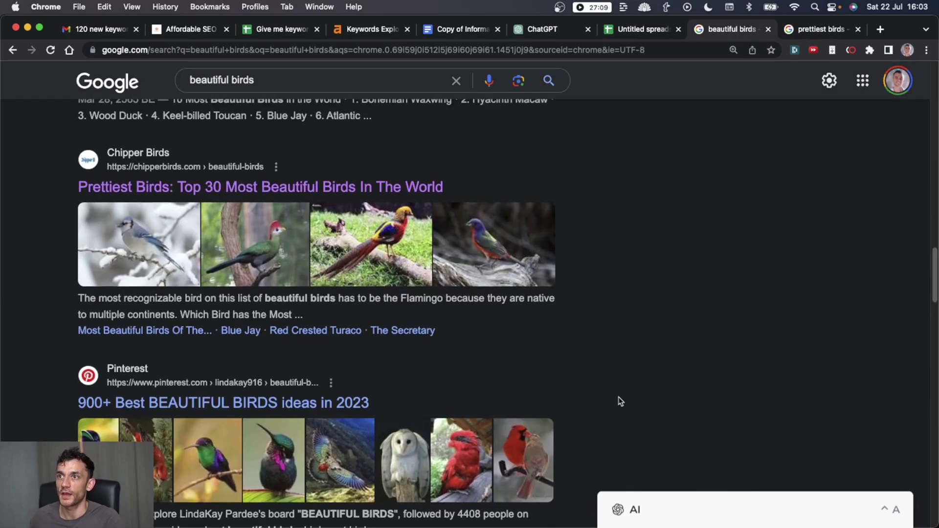
pyautogui.scroll(1, 616, 396)
pyautogui.scroll(-1, 556, 342)
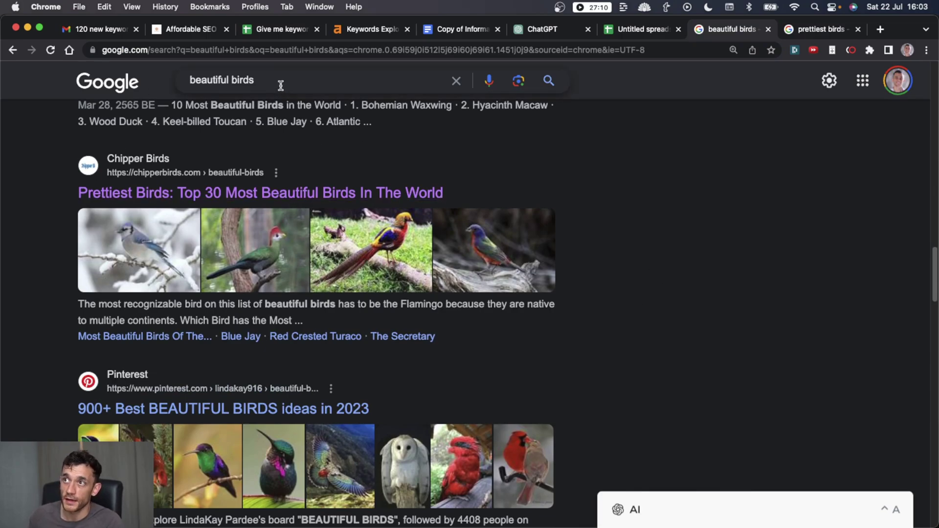
pyautogui.moveTo(279, 81); pyautogui.dragTo(25, 80)
pyautogui.click(775, 250)
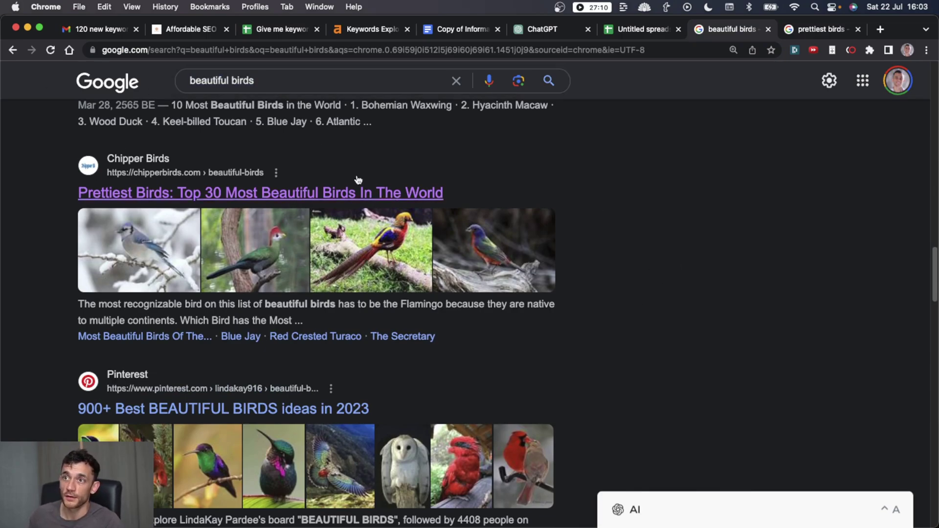
pyautogui.hotkey('ctrl', 'Tab')
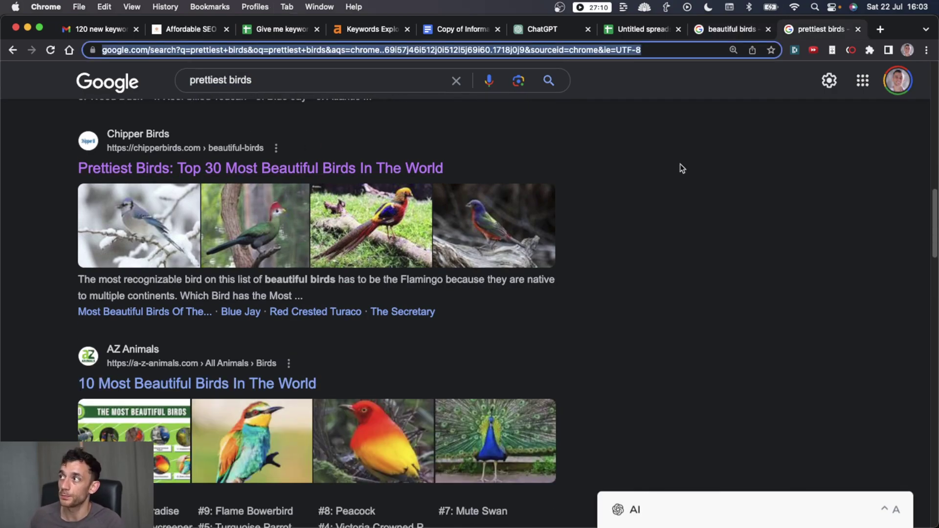
pyautogui.hotkey('ctrl', 'shift', 'Tab')
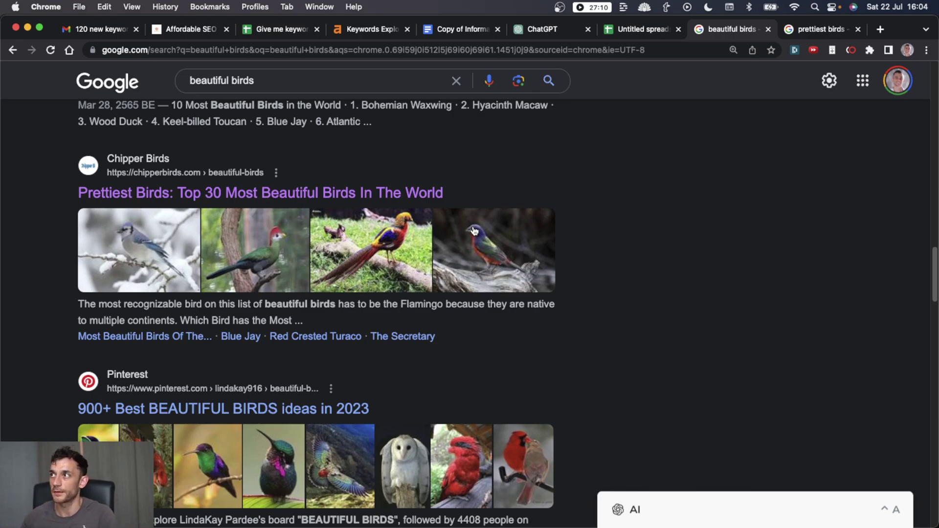
pyautogui.click(626, 29)
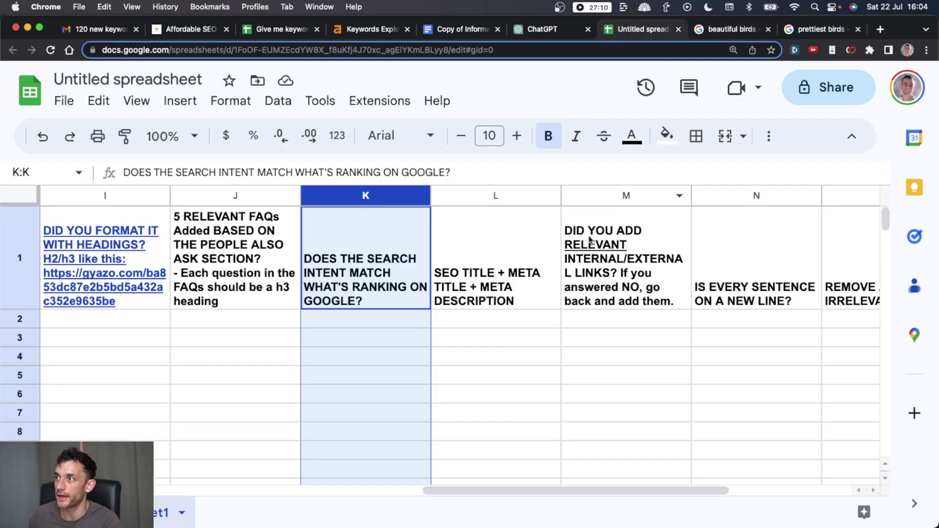
# Step: Back on 'beautiful birds' results, highlight the Chipper Birds and TheCoolist result titles
pyautogui.hotkey('ctrl', 'Tab')
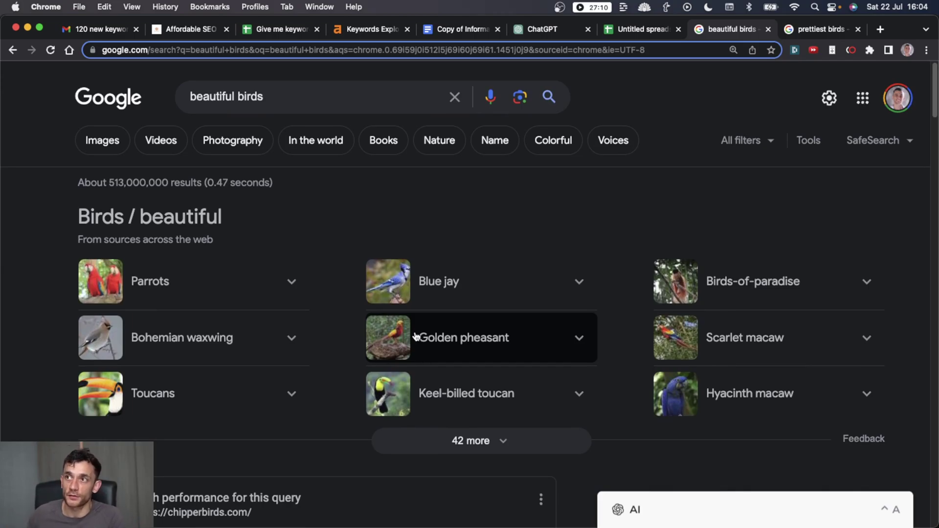
pyautogui.tripleClick(252, 96)
pyautogui.scroll(-6, 298, 313)
pyautogui.scroll(-18, 303, 324)
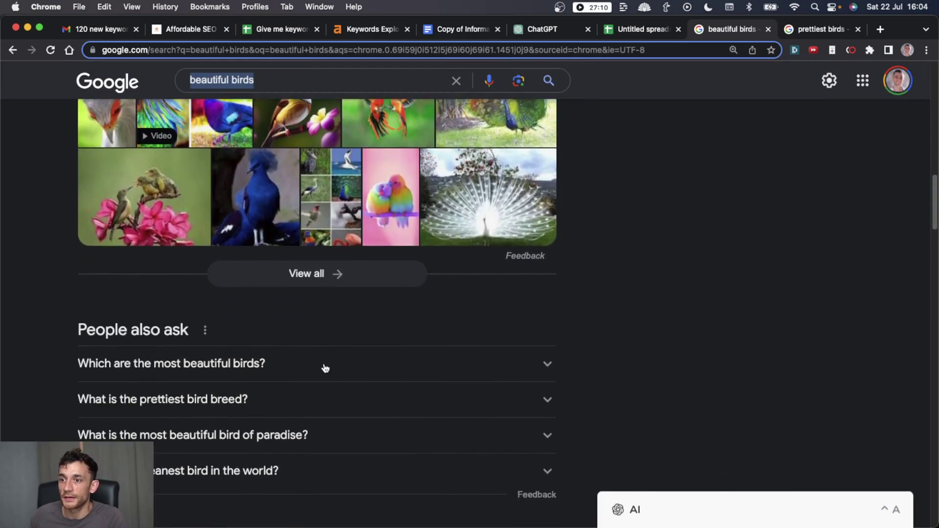
pyautogui.scroll(-5, 321, 372)
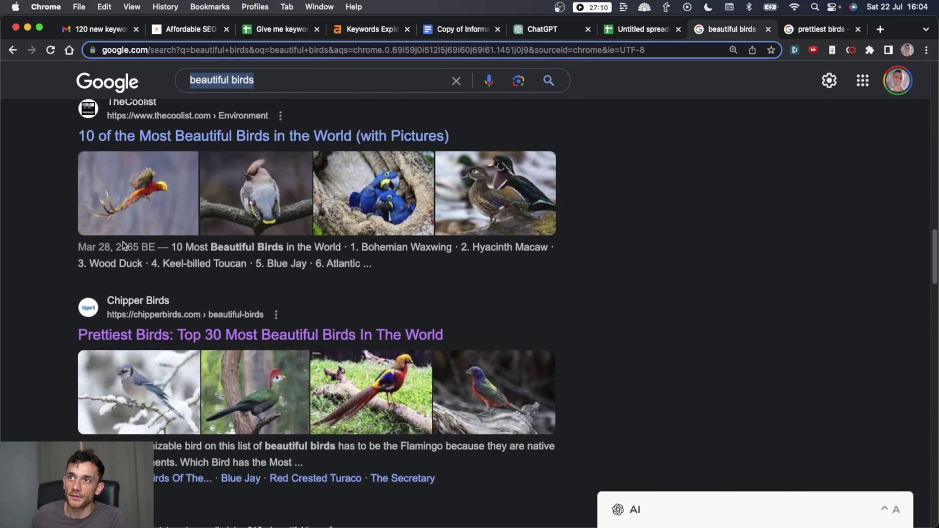
pyautogui.click(716, 252)
pyautogui.scroll(1, 714, 257)
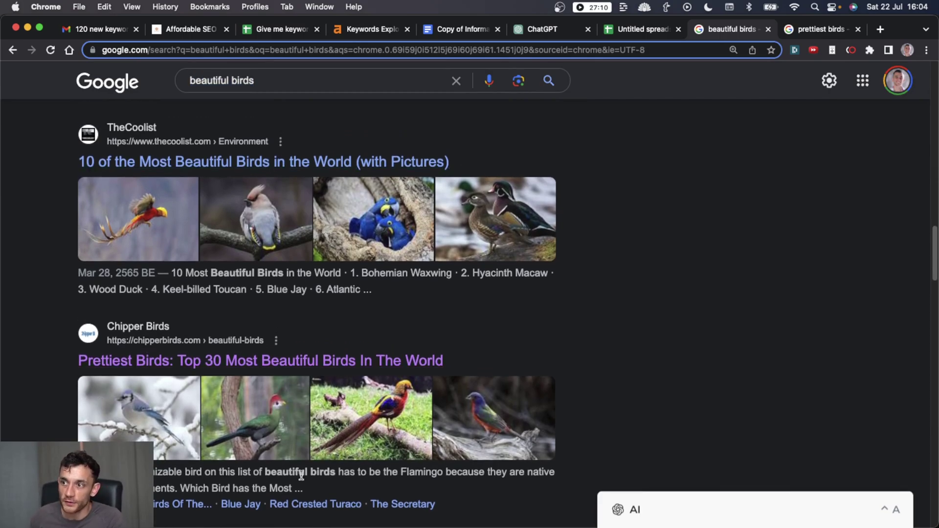
pyautogui.moveTo(74, 356); pyautogui.dragTo(499, 350)
pyautogui.click(501, 352)
pyautogui.moveTo(74, 162); pyautogui.dragTo(464, 165)
pyautogui.click(467, 165)
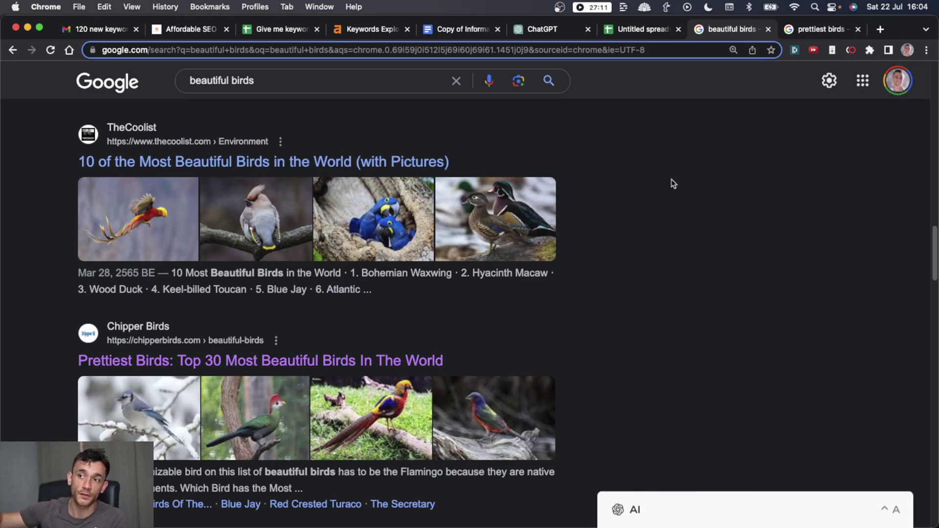
# Step: In the checklist spreadsheet, review the search-intent item (column K) and the SEO title and meta description item (column L)
pyautogui.hotkey('ctrl', 'shift', 'Tab')
pyautogui.click(383, 198)
pyautogui.click(468, 287)
pyautogui.click(465, 194)
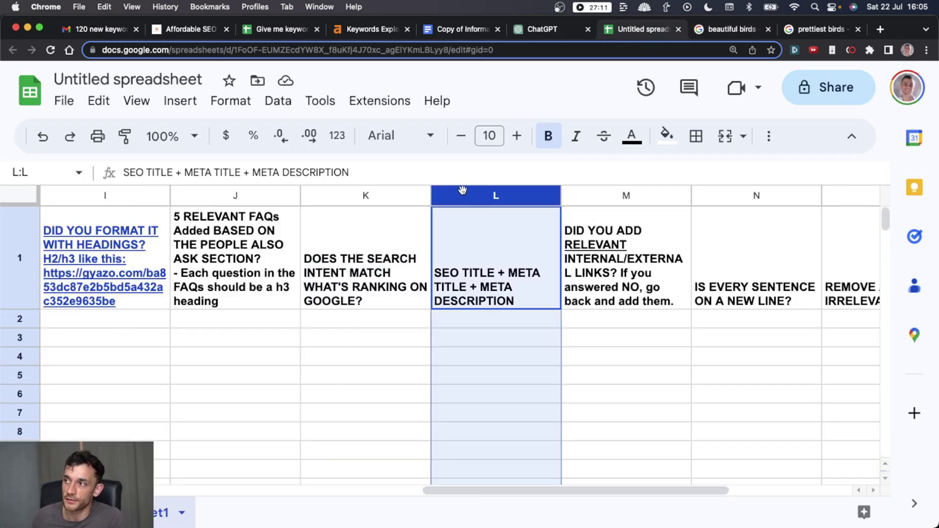
# Step: Step through the links, new-line, remove-irrelevant, YouTube-videos and competitor-links items, selecting columns N and O
pyautogui.press('Right')
pyautogui.press('Right')
pyautogui.press('Left')
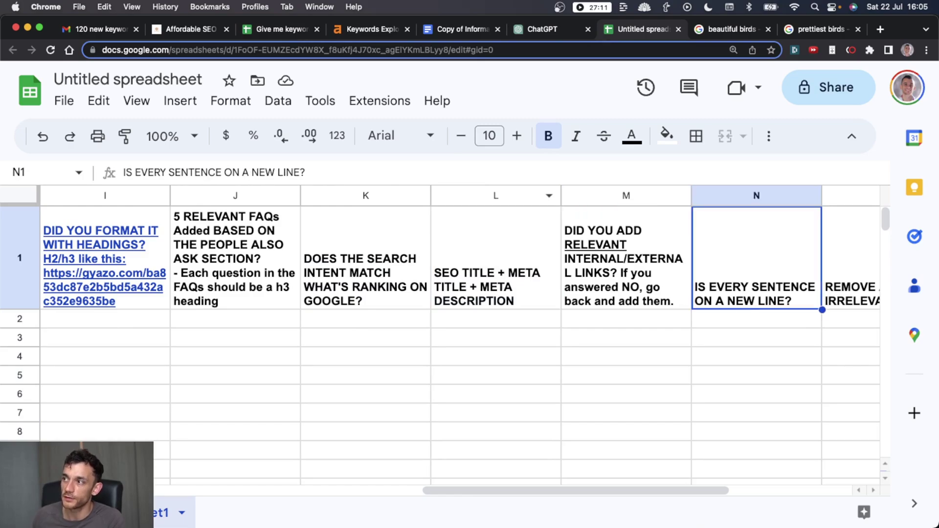
pyautogui.press('Right')
pyautogui.press('Right')
pyautogui.press('Left')
pyautogui.press('Right')
pyautogui.press('Right')
pyautogui.press('Right')
pyautogui.press('Left')
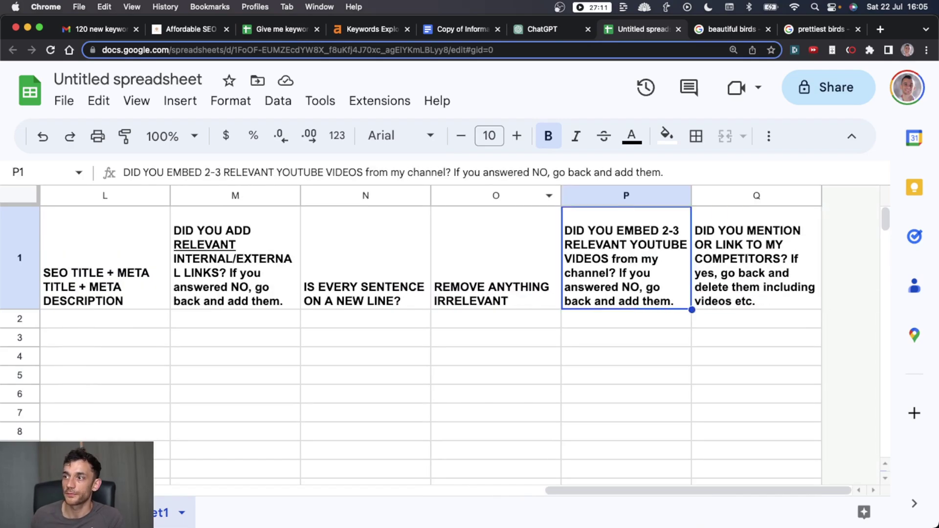
pyautogui.press('Left')
pyautogui.press('Left')
pyautogui.click(382, 203)
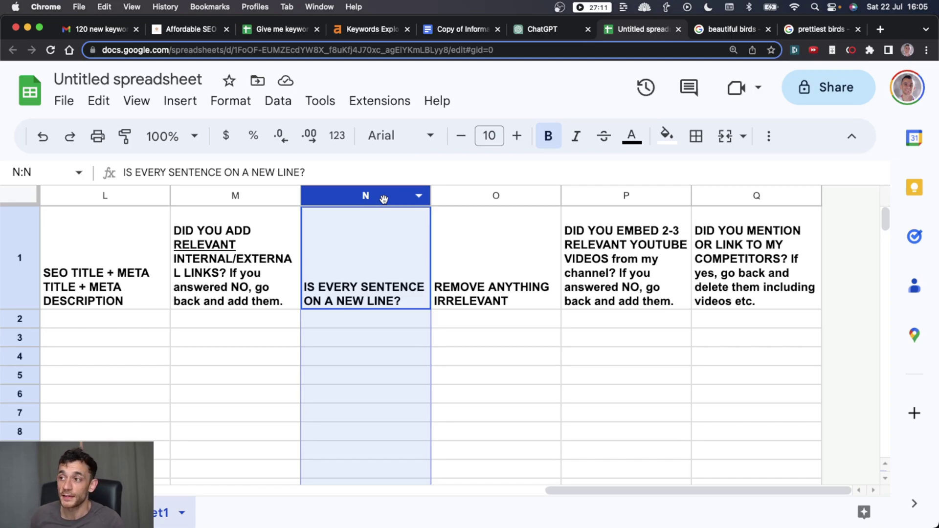
pyautogui.click(453, 222)
pyautogui.click(488, 198)
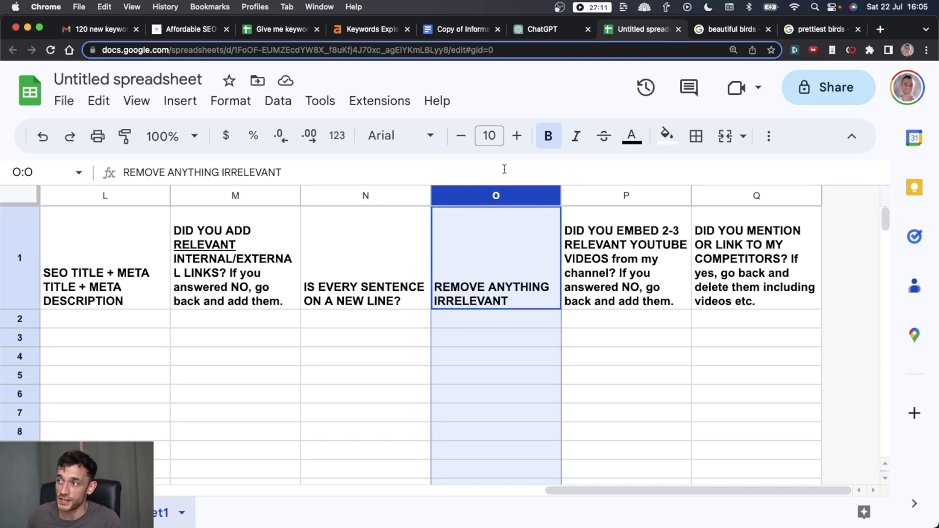
# Step: In ChatGPT, highlight the outline title 'Mastering SEO in Manchester: A Comprehensive Guide'
pyautogui.click(539, 28)
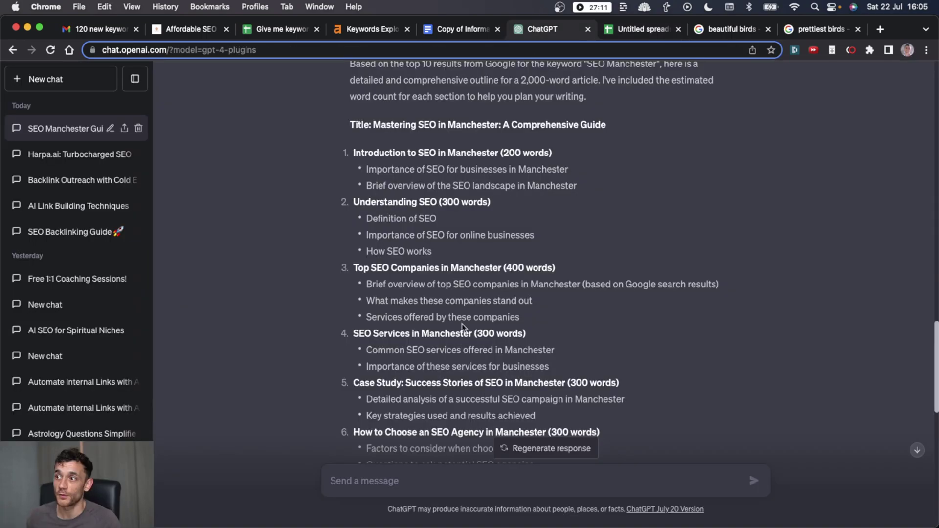
pyautogui.scroll(-5, 471, 322)
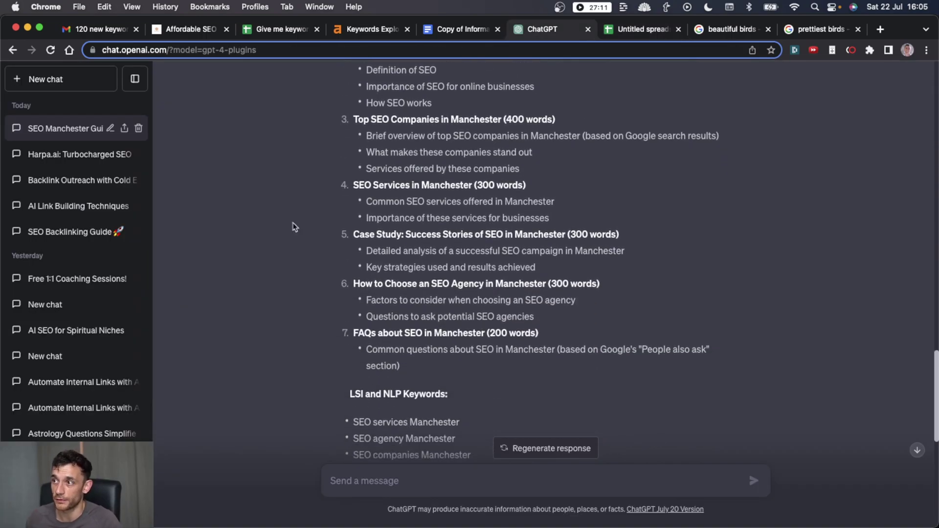
pyautogui.scroll(5, 279, 216)
pyautogui.moveTo(349, 226); pyautogui.dragTo(632, 231)
pyautogui.scroll(4, 506, 233)
pyautogui.scroll(-6, 489, 239)
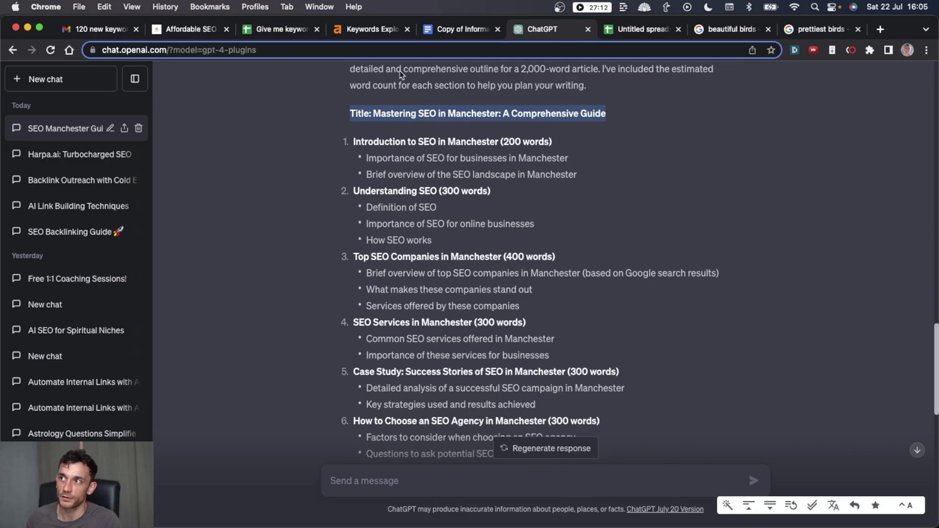
pyautogui.moveTo(395, 89); pyautogui.dragTo(352, 115)
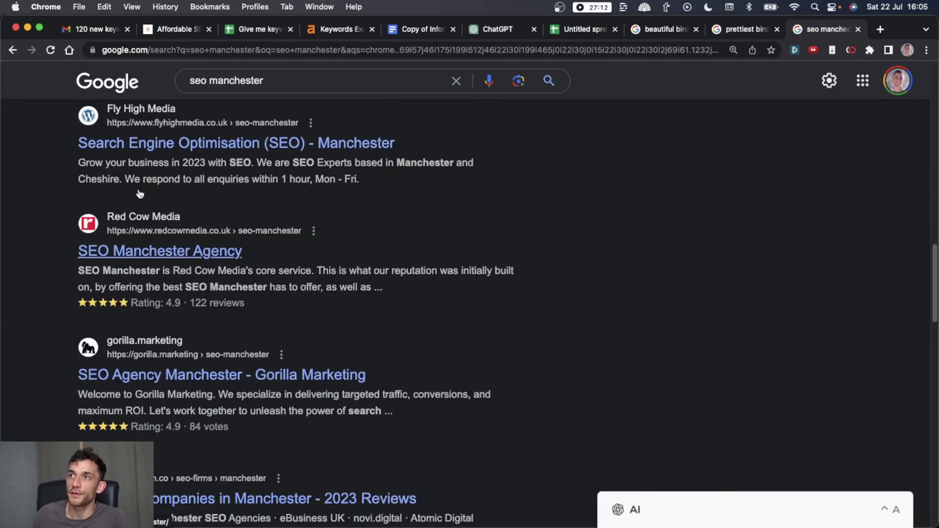
# Step: Compare the 'seo manchester' Google results with the outline, then re-highlight the ChatGPT outline title
pyautogui.moveTo(263, 79); pyautogui.dragTo(189, 80)
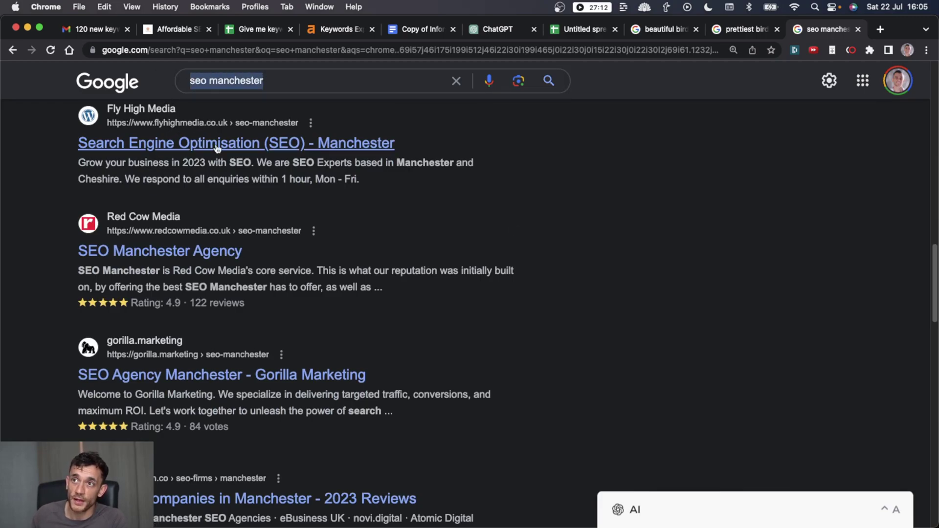
pyautogui.click(610, 280)
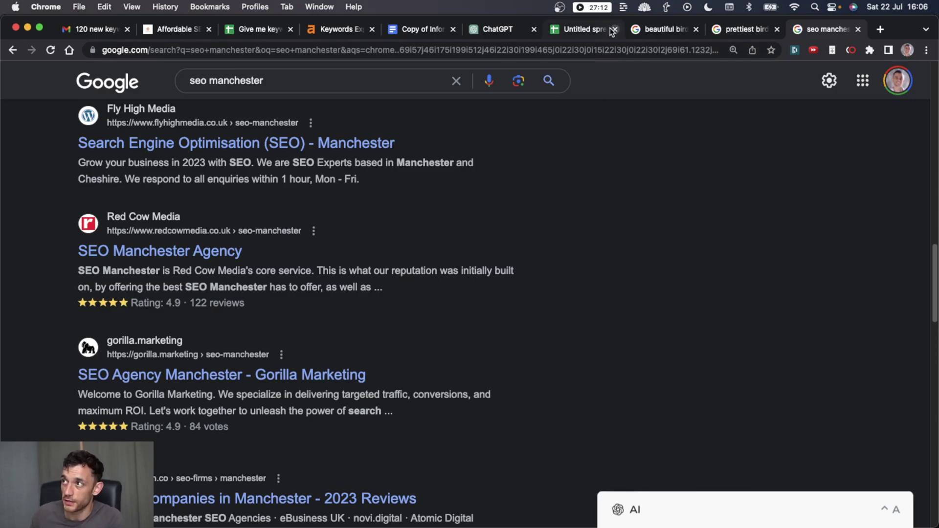
pyautogui.click(515, 34)
pyautogui.moveTo(350, 113); pyautogui.dragTo(504, 111)
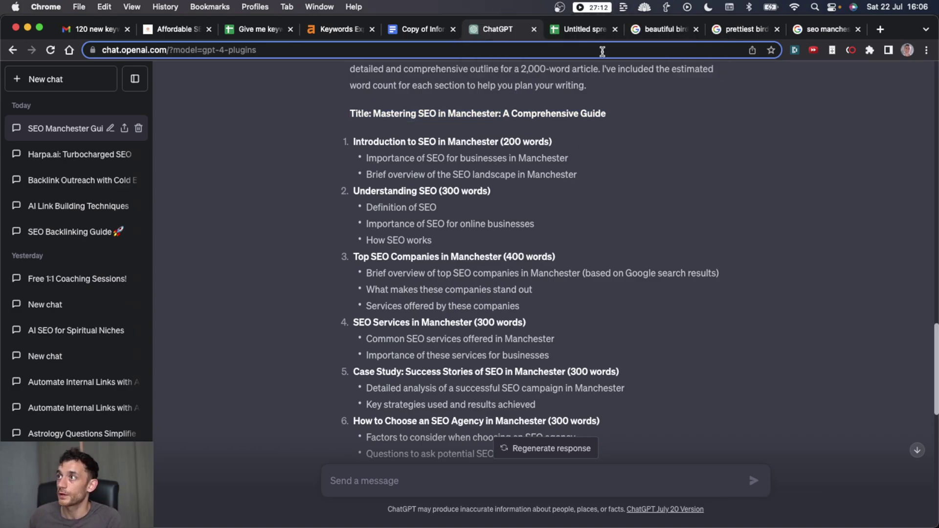
# Step: Review checklist cells O1 and P1, select column P with the YouTube-videos item, then show the Affordable SEO Edinburgh page
pyautogui.click(582, 31)
pyautogui.click(464, 277)
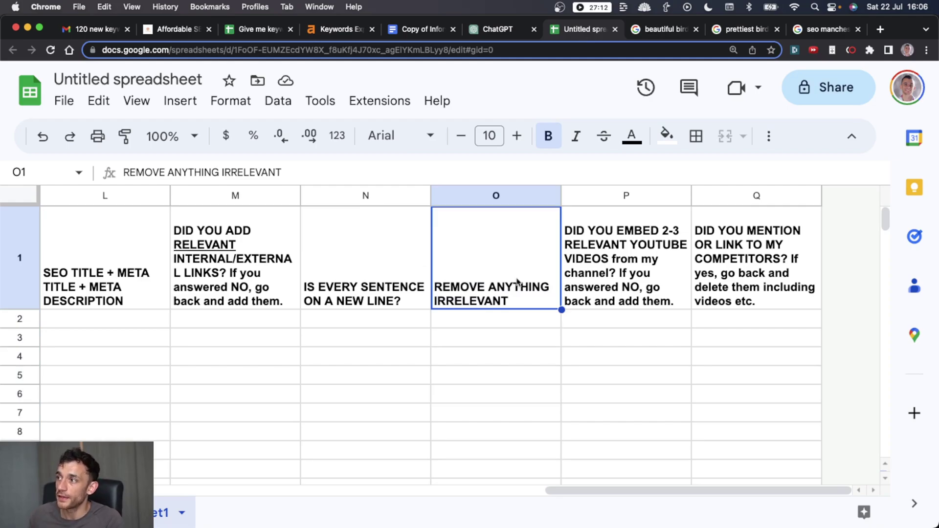
pyautogui.click(606, 289)
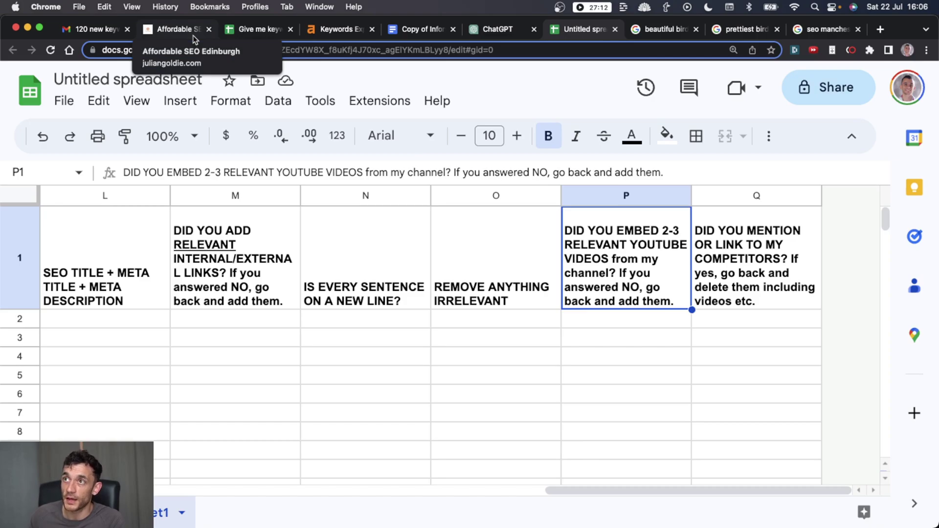
pyautogui.hotkey('ctrl', 'space')
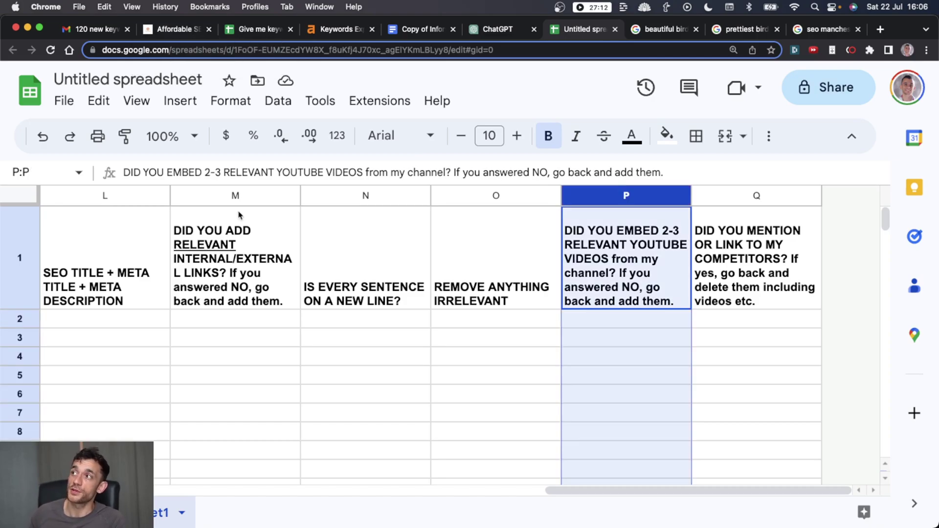
pyautogui.click(173, 29)
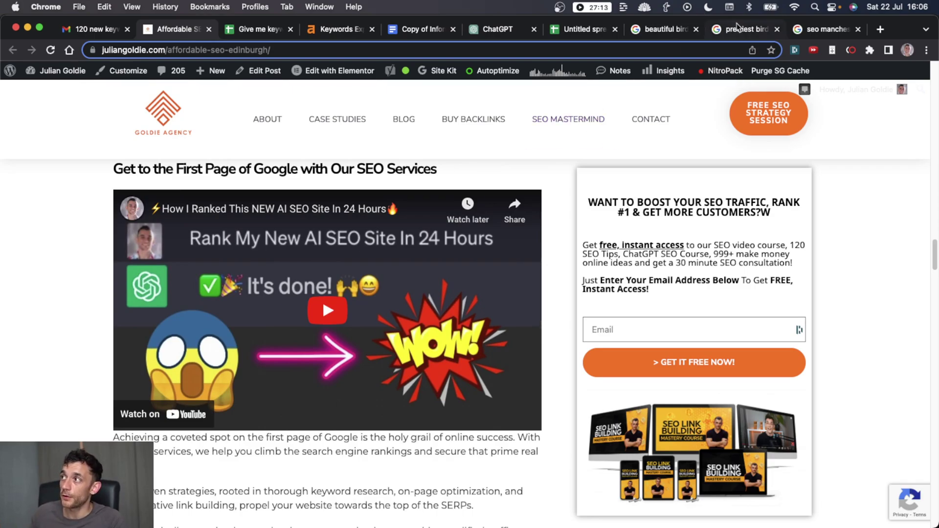
# Step: Go from the Edinburgh page's embedded video back to the checklist spreadsheet
pyautogui.click(593, 30)
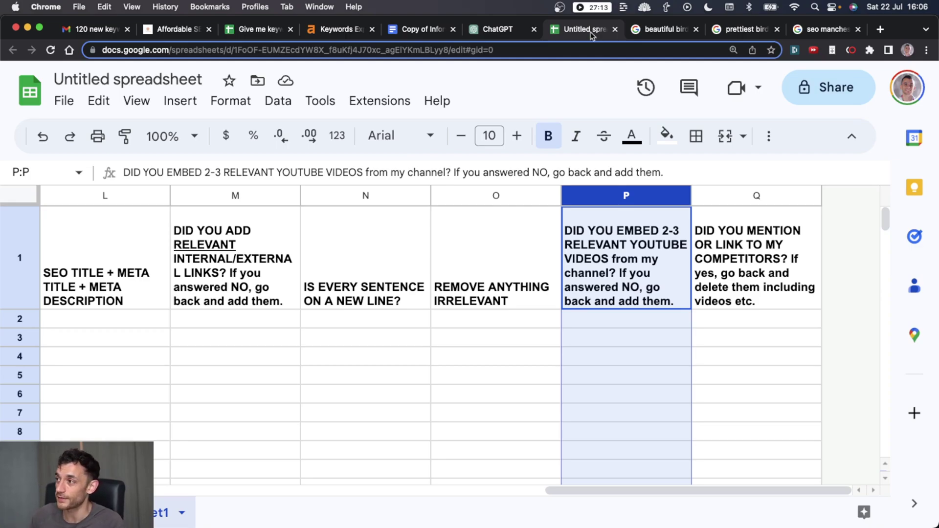
pyautogui.click(757, 196)
pyautogui.click(742, 240)
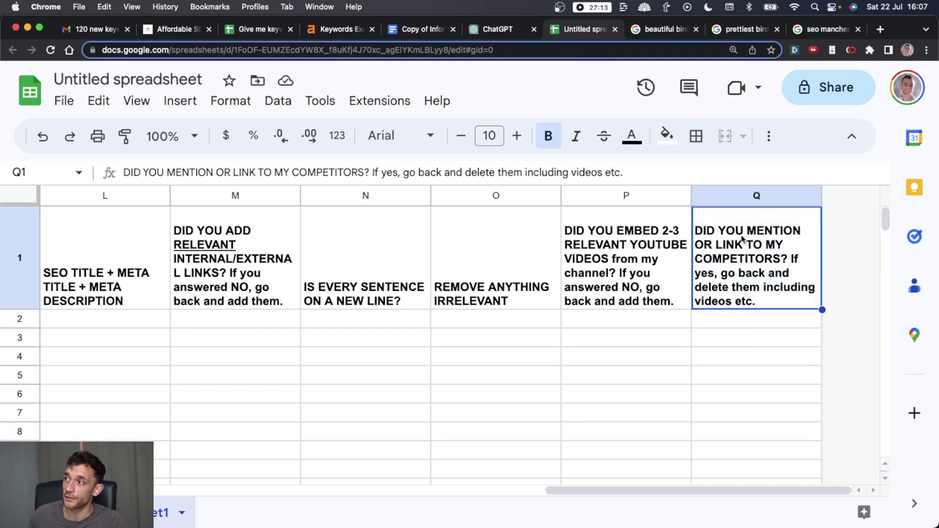
pyautogui.click(738, 186)
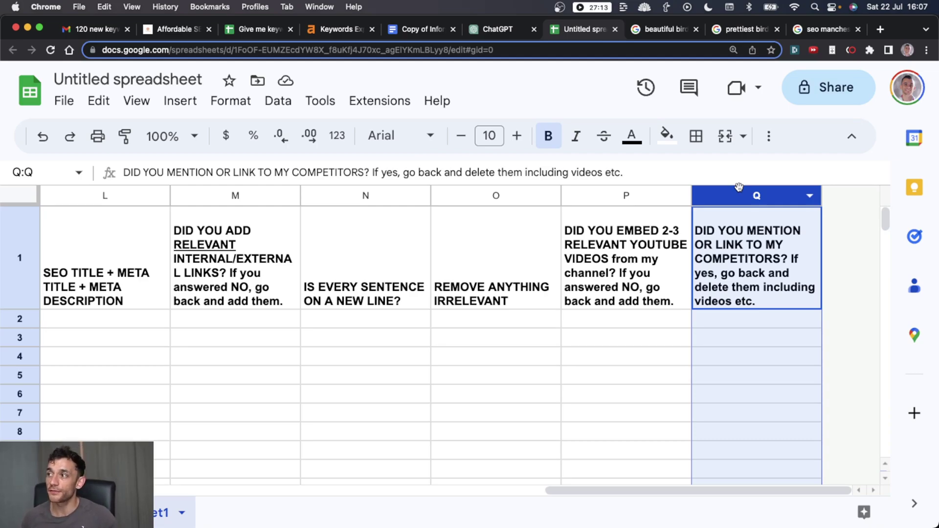
pyautogui.click(750, 251)
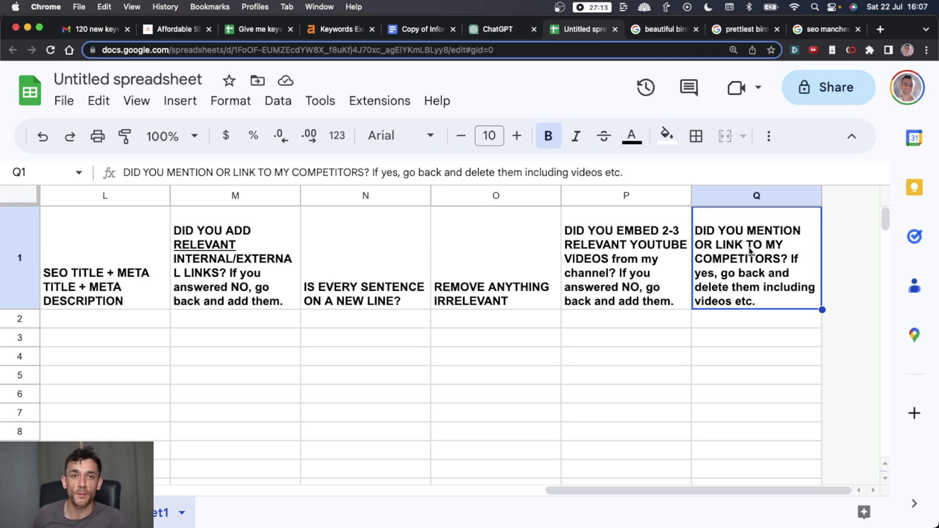
pyautogui.click(754, 198)
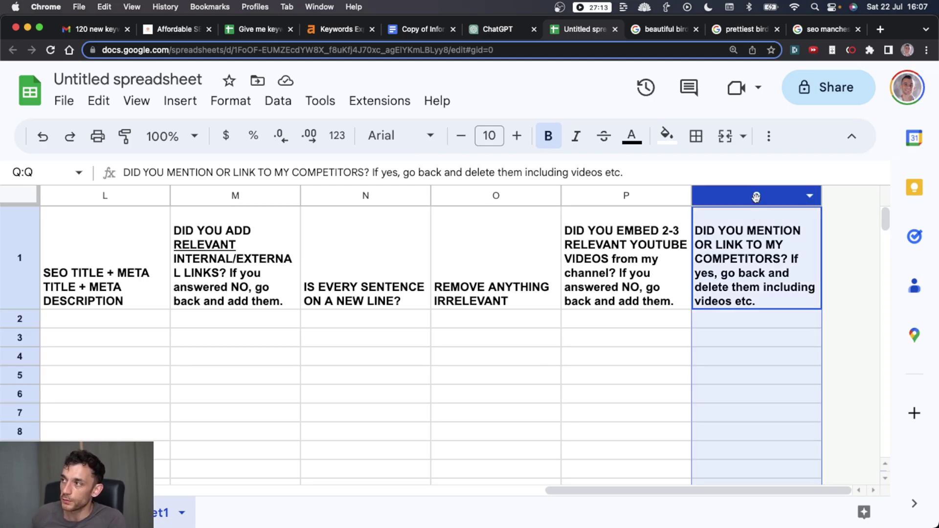
pyautogui.click(735, 321)
pyautogui.click(735, 255)
pyautogui.click(739, 196)
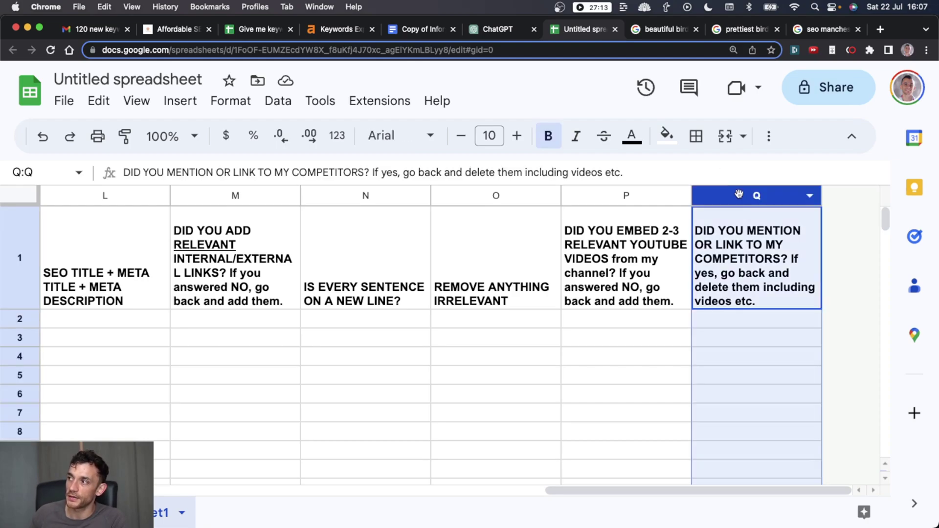
pyautogui.click(760, 295)
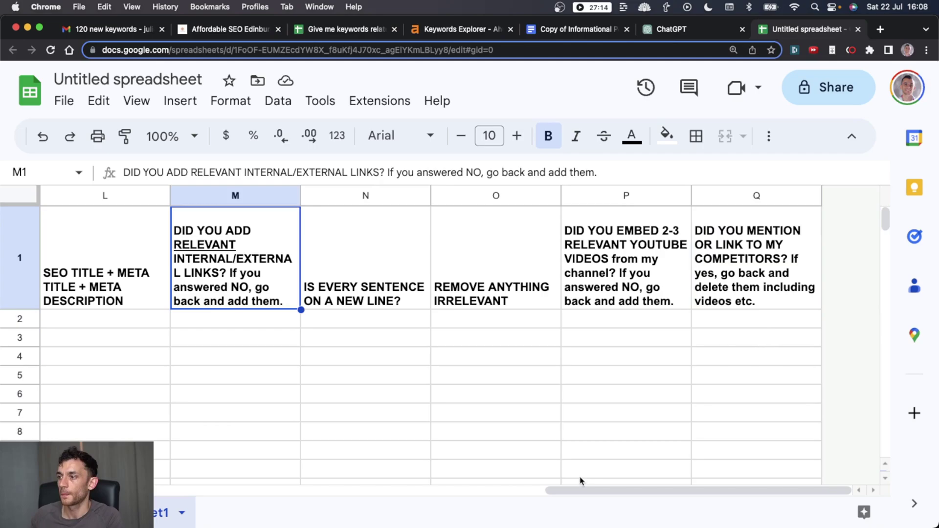
# Step: Select the KEYWORD header in A1 and close the ChatGPT SEO Manchester Guide chat
pyautogui.hscroll(-10, 66, 270)
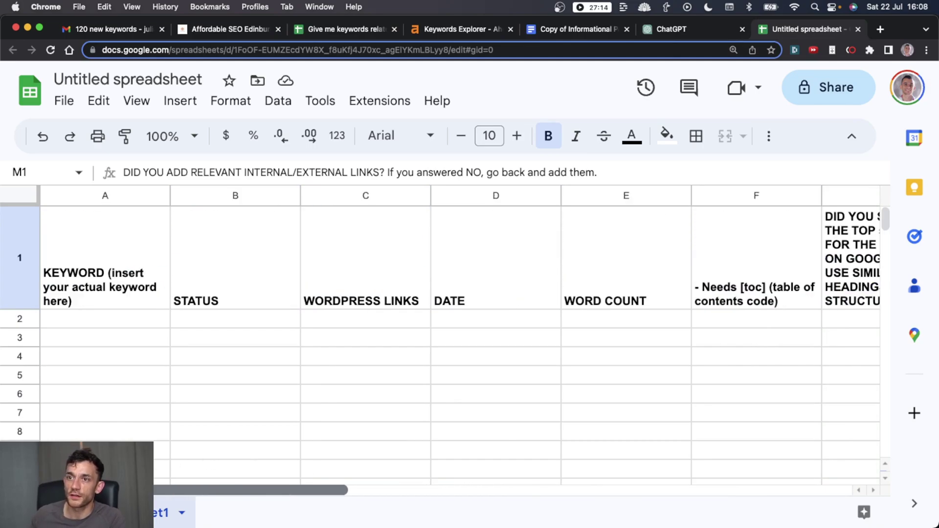
pyautogui.click(68, 271)
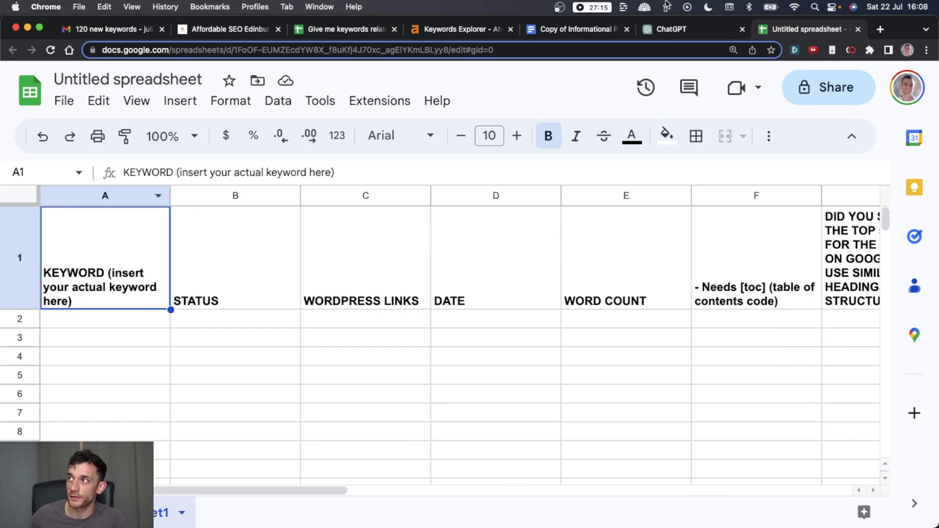
pyautogui.click(700, 30)
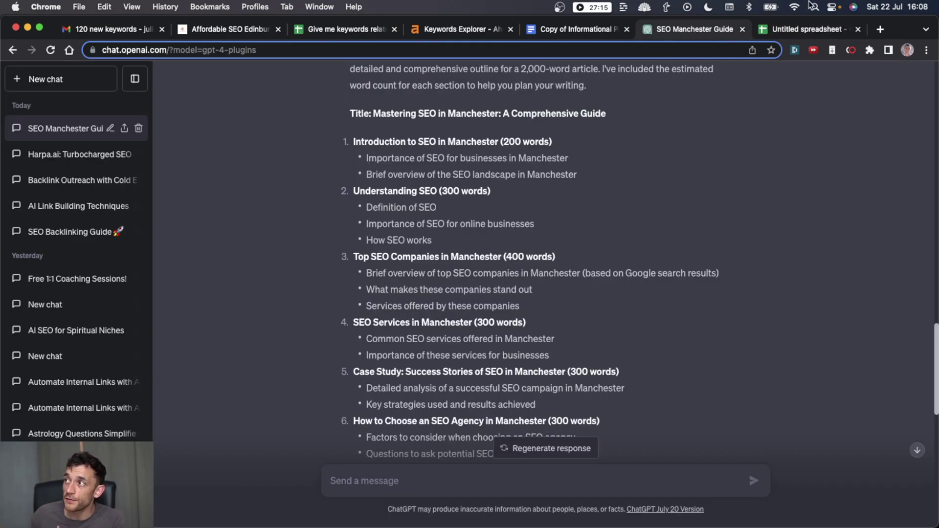
pyautogui.click(743, 30)
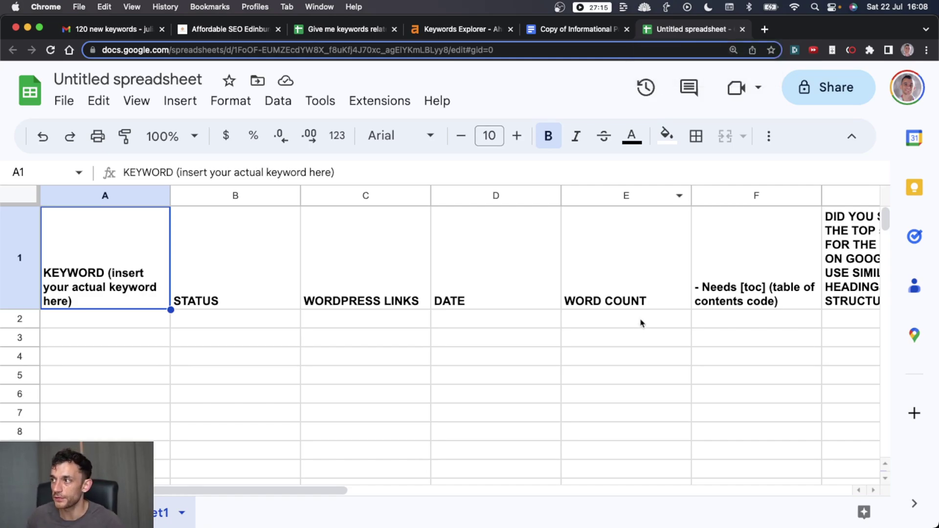
# Step: Look through the Ahrefs alert email in Gmail
pyautogui.hscroll(15, 640, 321)
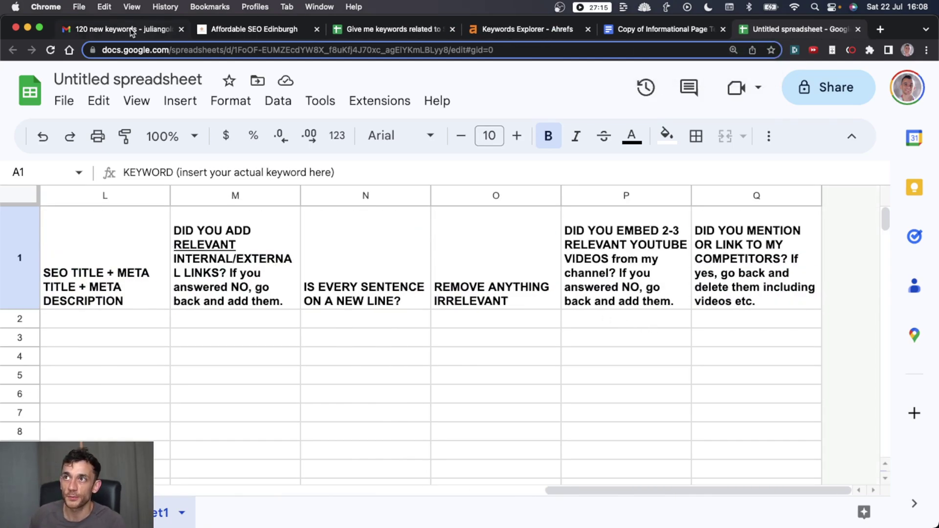
pyautogui.click(131, 32)
pyautogui.scroll(5, 550, 279)
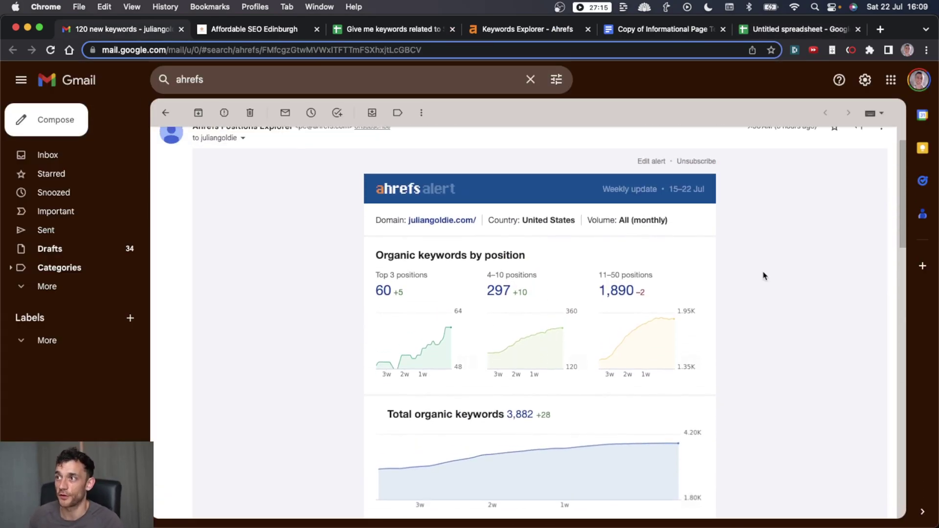
pyautogui.scroll(-4, 750, 283)
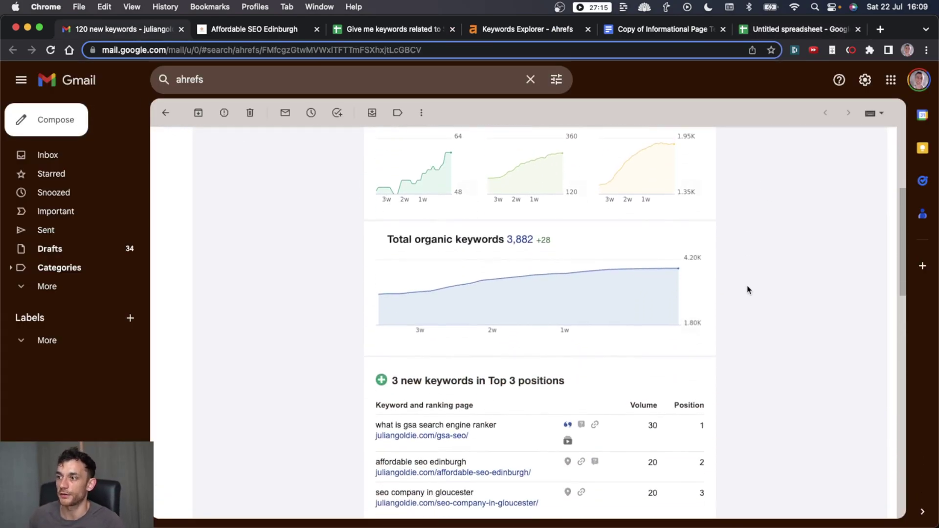
pyautogui.scroll(-2, 748, 290)
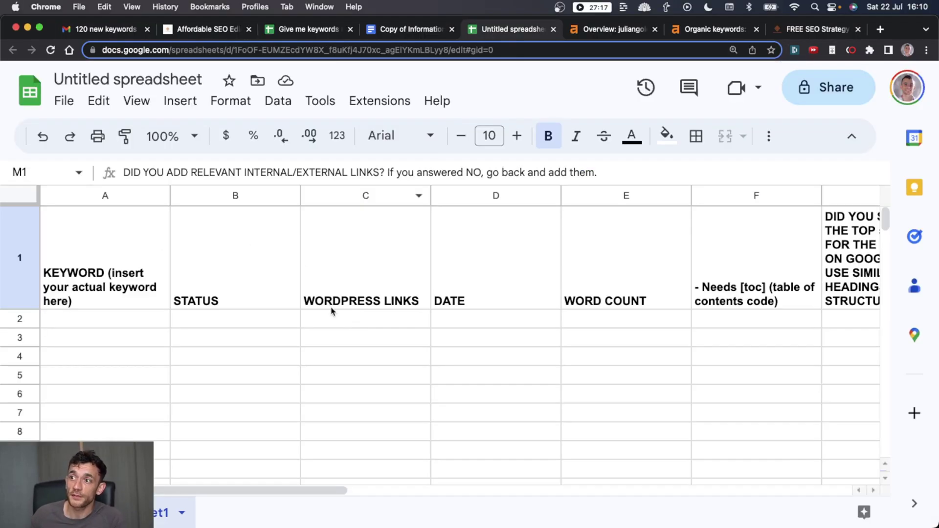
# Step: Flip to the Informational Page Template doc and back, then show Gmail's Ahrefs alert with 3,882 organic keywords
pyautogui.hscroll(15, 332, 312)
pyautogui.hscroll(-15, 304, 289)
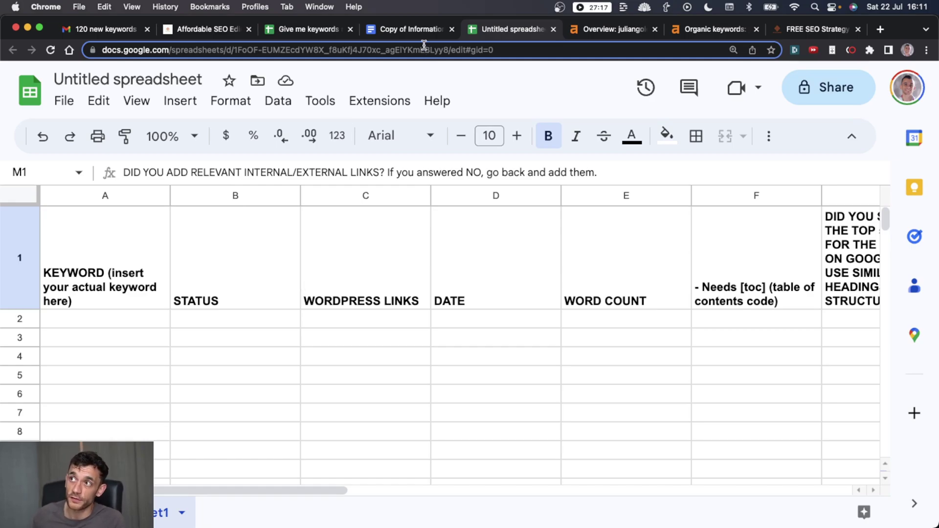
pyautogui.click(413, 31)
pyautogui.click(511, 30)
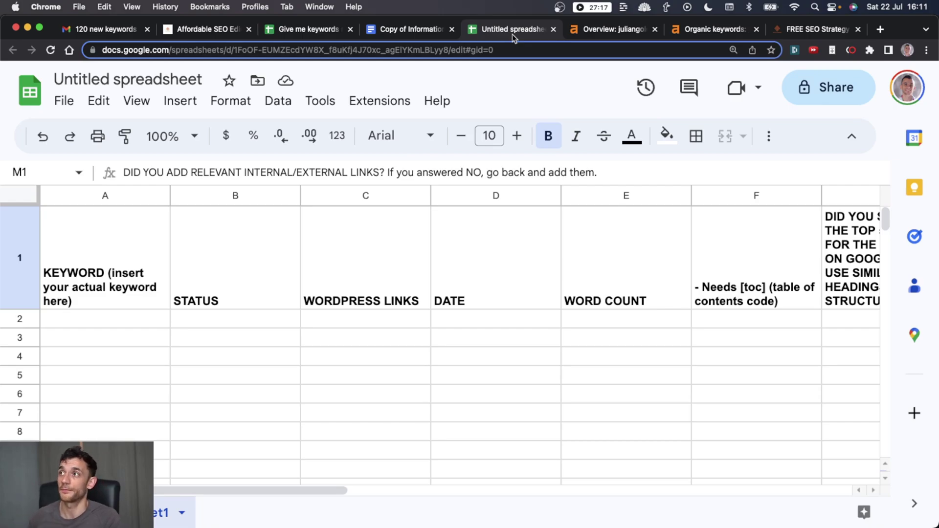
pyautogui.press('super+1')
pyautogui.scroll(2, 328, 337)
pyautogui.scroll(8, 328, 338)
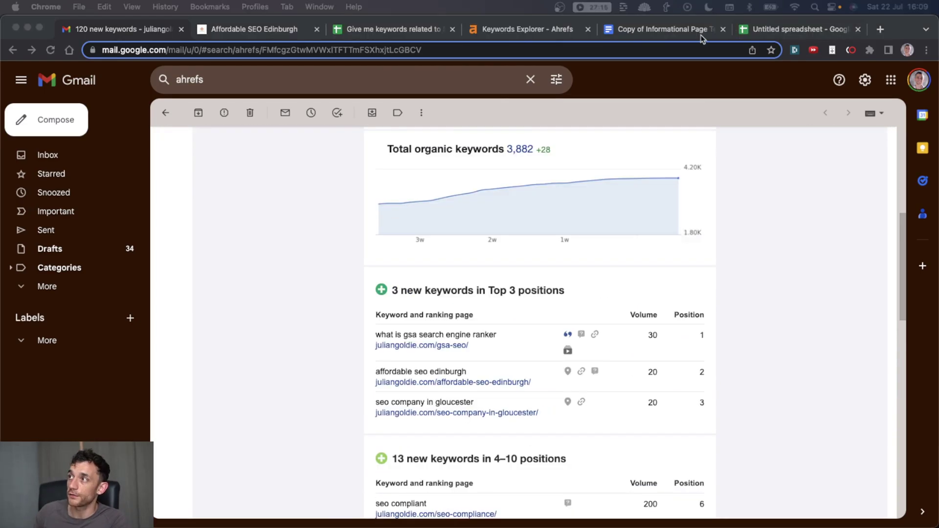
# Step: Glance at the Informational Page Template doc, then select checklist cell M1, the internal/external links question
pyautogui.click(699, 30)
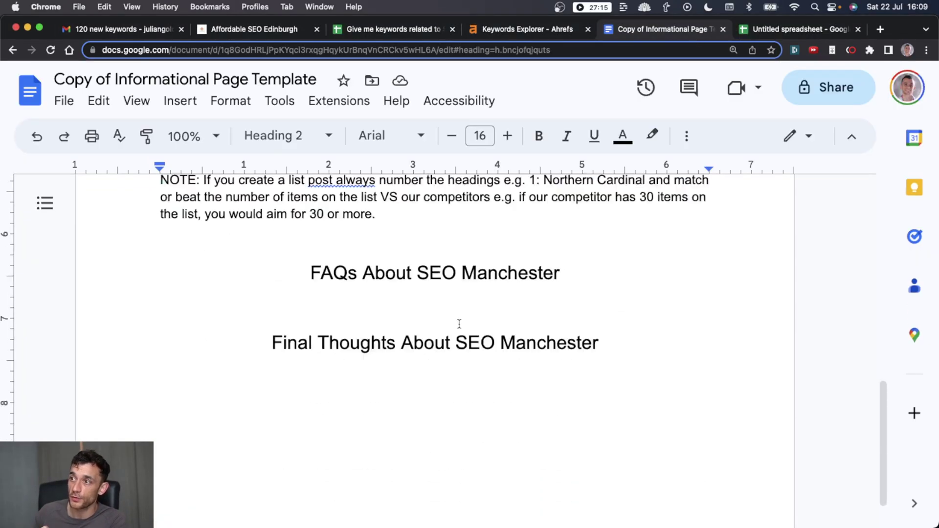
pyautogui.click(769, 31)
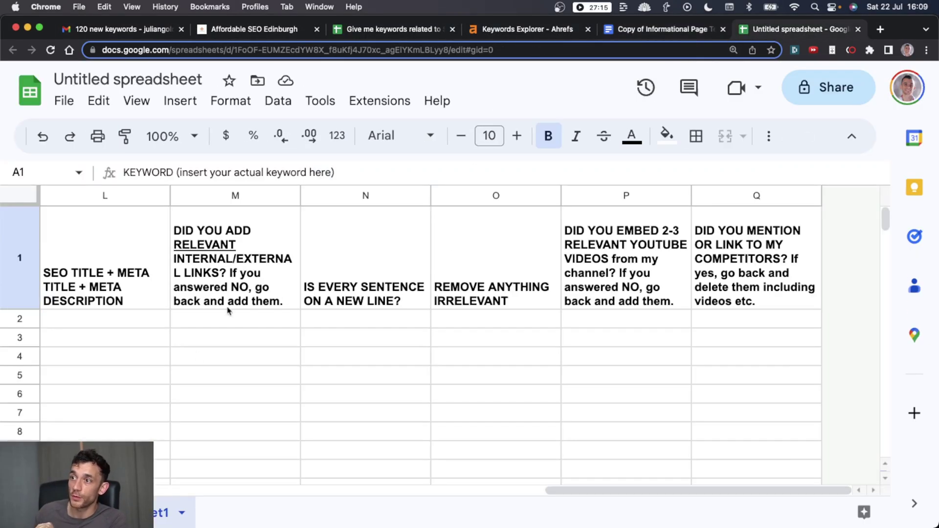
pyautogui.click(285, 300)
pyautogui.hscroll(-10, 264, 300)
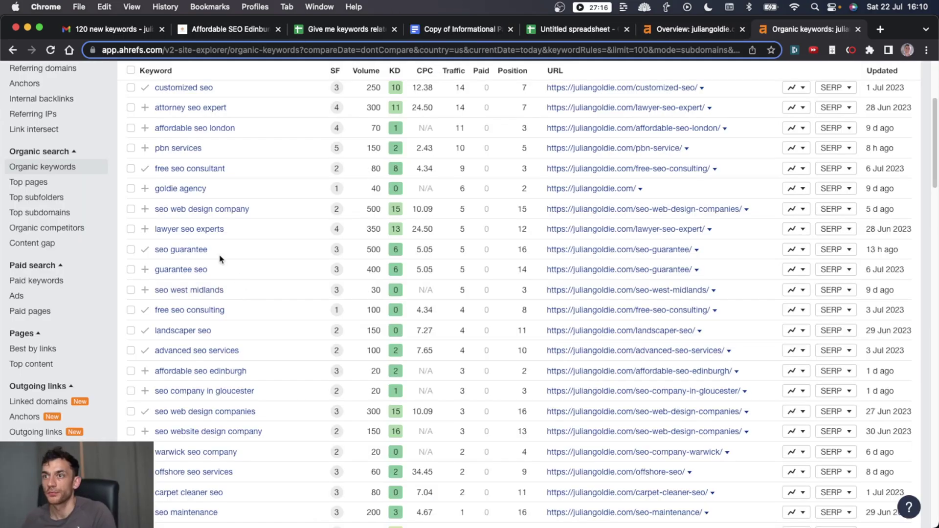
# Step: Scroll through the 205 organic keywords ranking for juliangoldie.com in Ahrefs, then back to the top
pyautogui.press('super+grave')
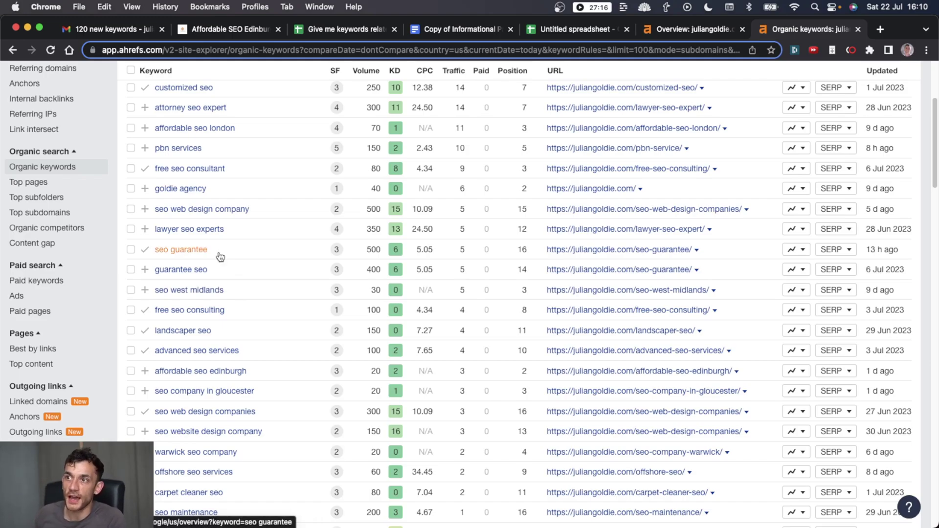
pyautogui.scroll(4, 252, 259)
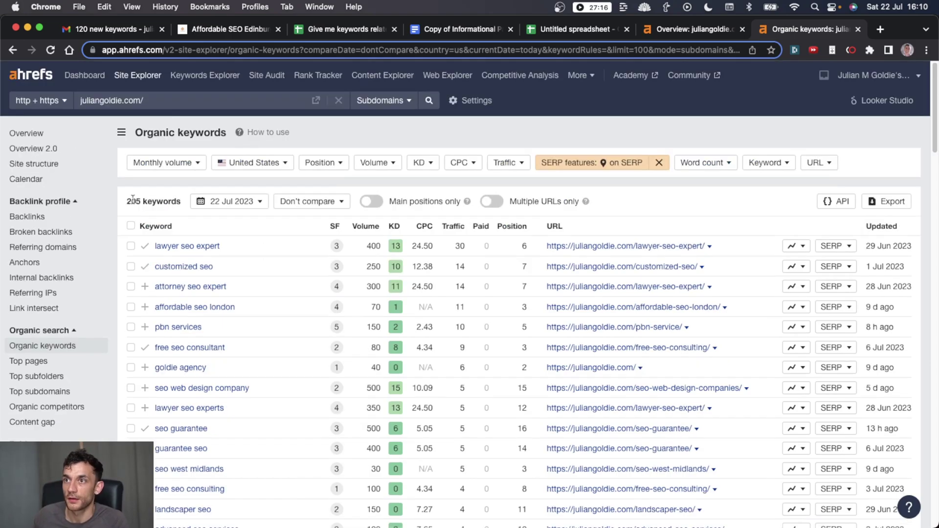
pyautogui.scroll(-4, 289, 300)
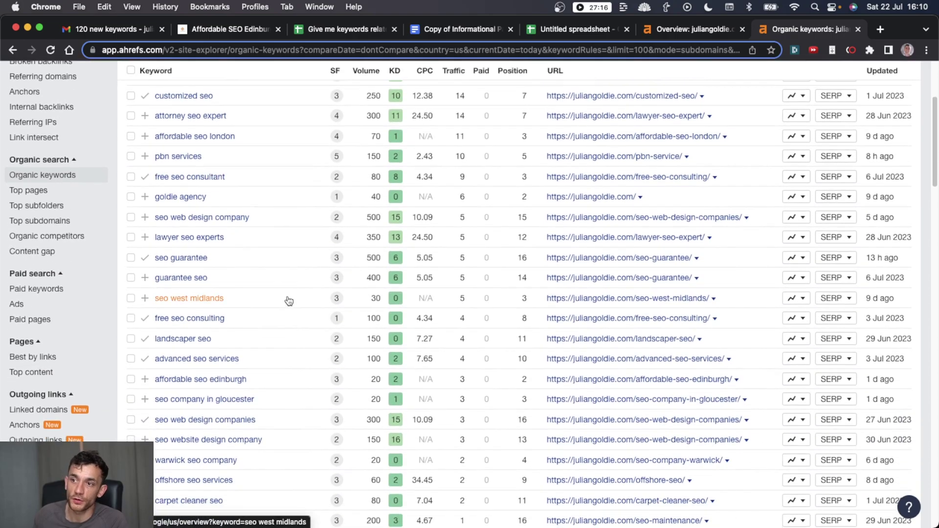
pyautogui.scroll(-2, 257, 309)
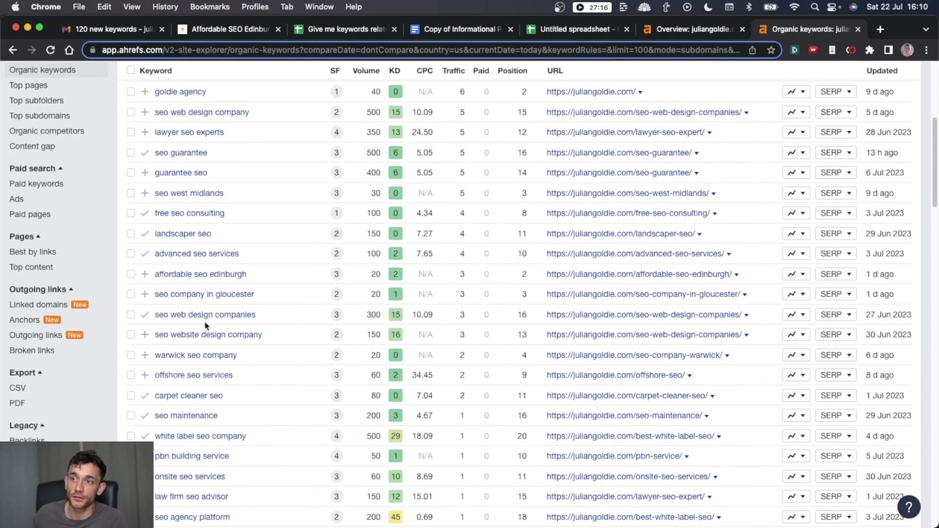
pyautogui.scroll(-6, 195, 371)
pyautogui.scroll(-2, 198, 376)
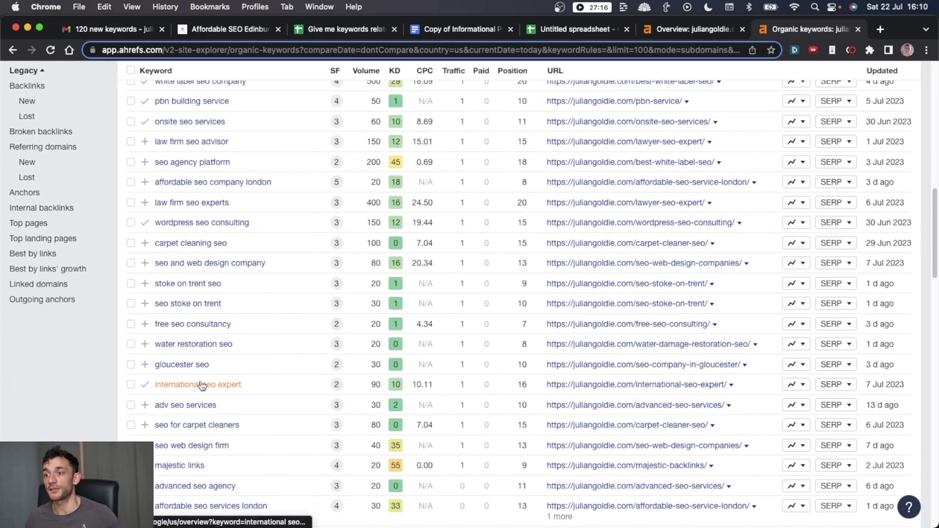
pyautogui.scroll(-1, 206, 387)
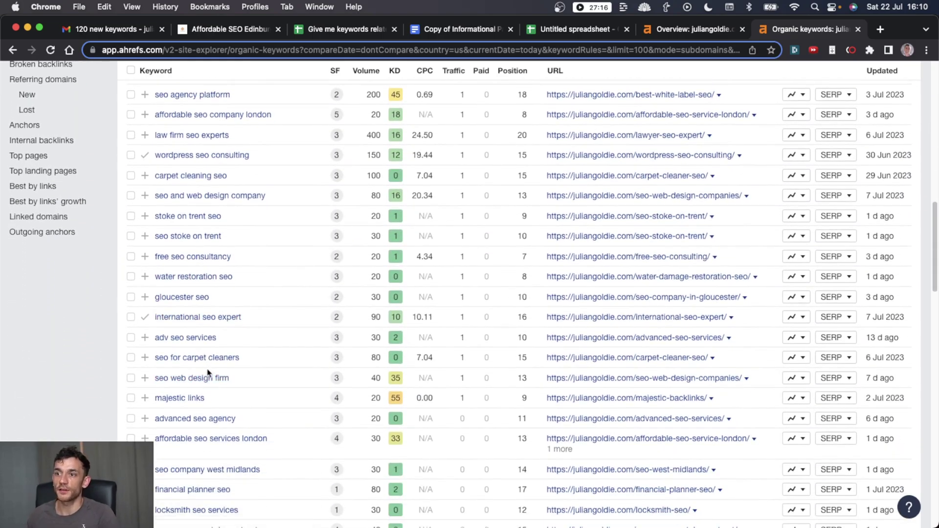
pyautogui.scroll(10, 245, 339)
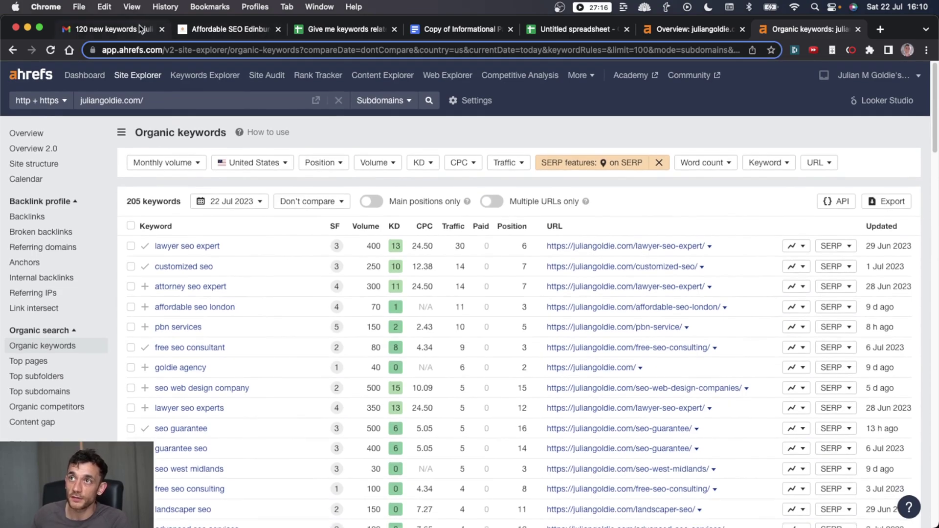
# Step: Open and scroll the go.juliangoldie.com/strategy-session page, then return to Gmail's Ahrefs alert
pyautogui.click(882, 29)
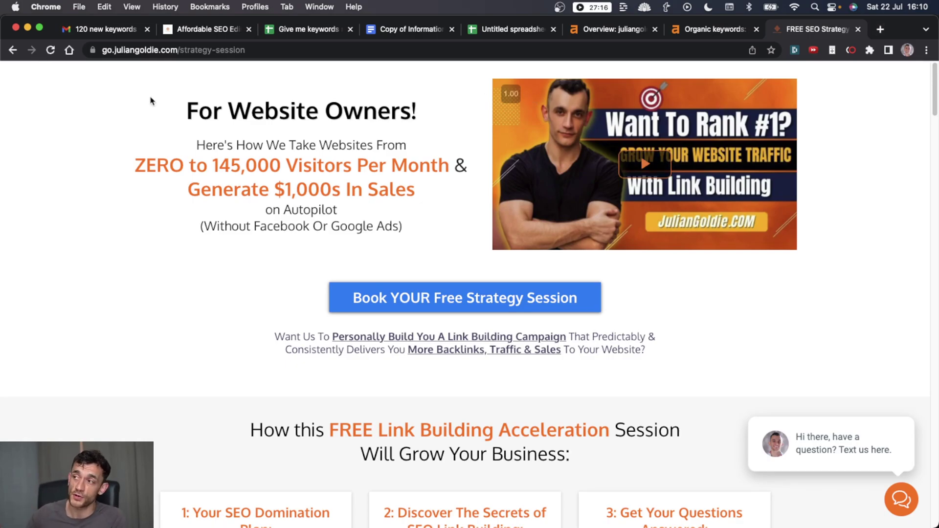
pyautogui.scroll(-10, 151, 101)
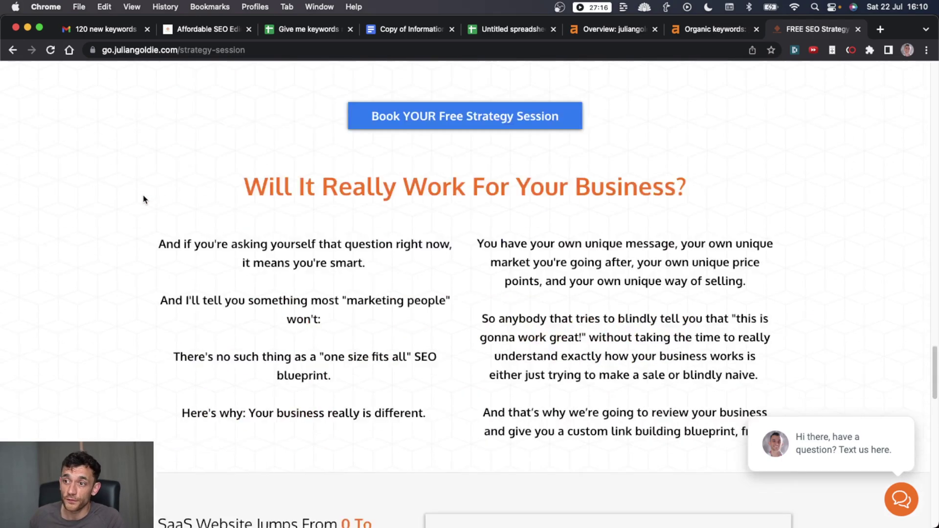
pyautogui.scroll(10, 142, 198)
pyautogui.press('super+1')
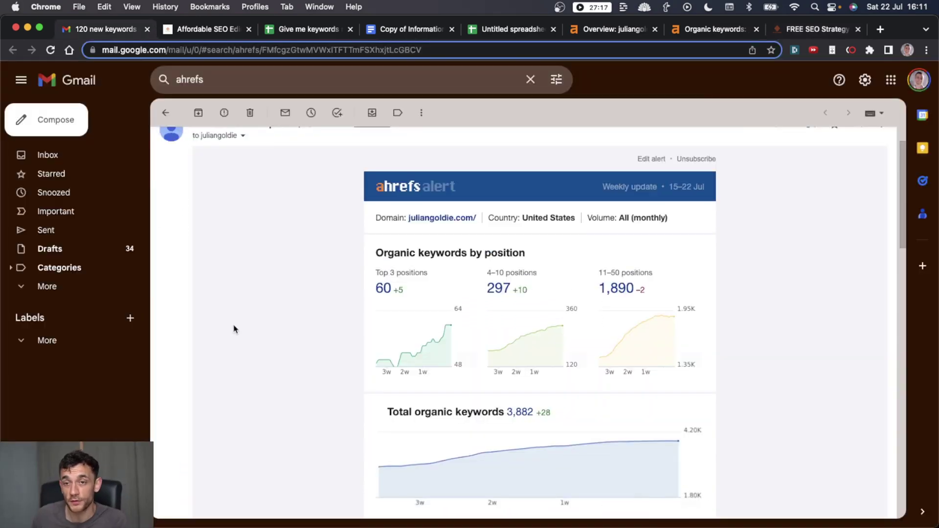